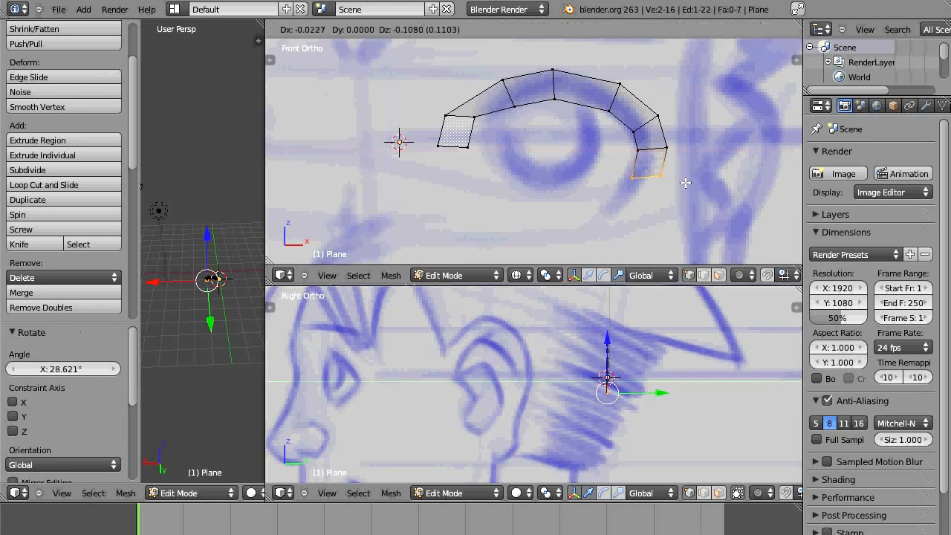
# Extrude the ring's end edge down from the outer eye corner by about 0.11 and rotate it about 51°
pyautogui.click(680, 180)
pyautogui.keyDown('shift'); pyautogui.rightClick(627, 184); pyautogui.keyUp('shift')
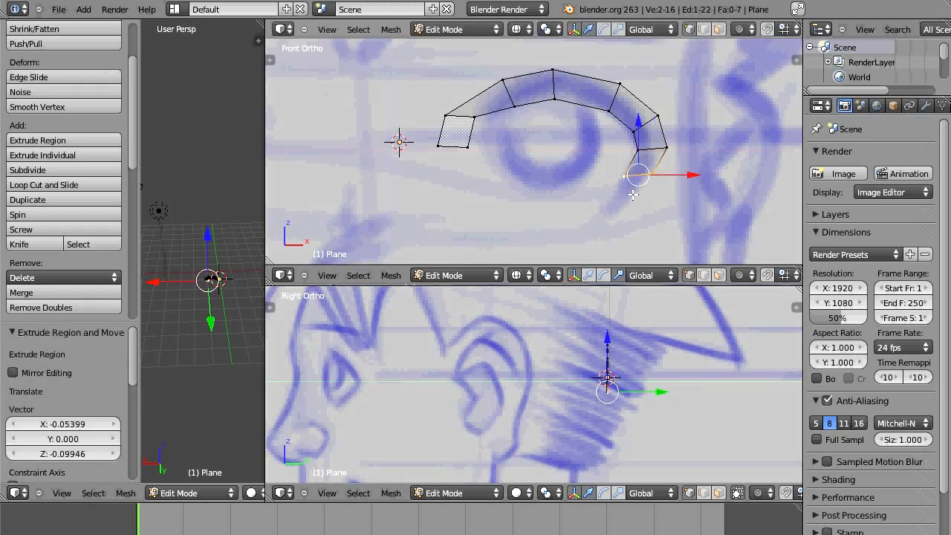
pyautogui.press('r')
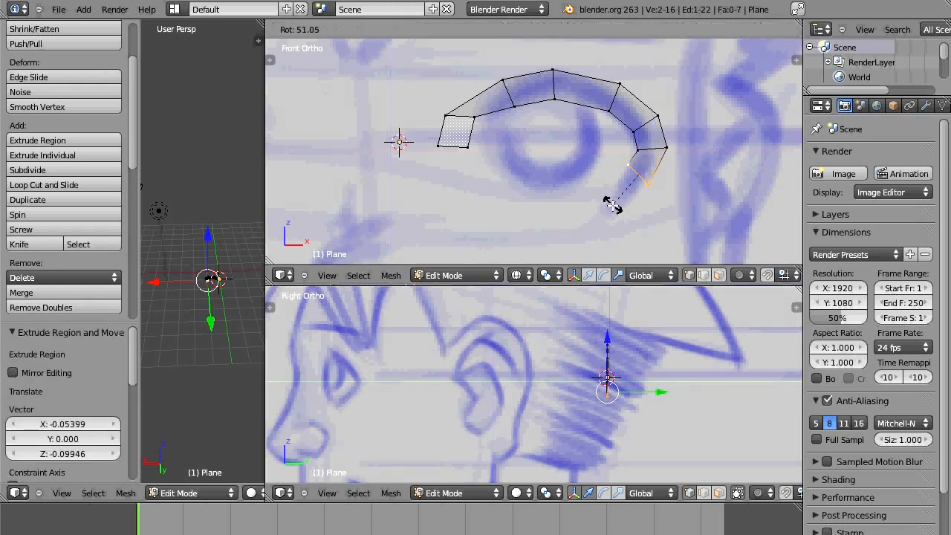
pyautogui.click(612, 205)
# Extrude the end edge about 0.16 down onto the lower eyelid and rotate it about 21°
pyautogui.press('e')
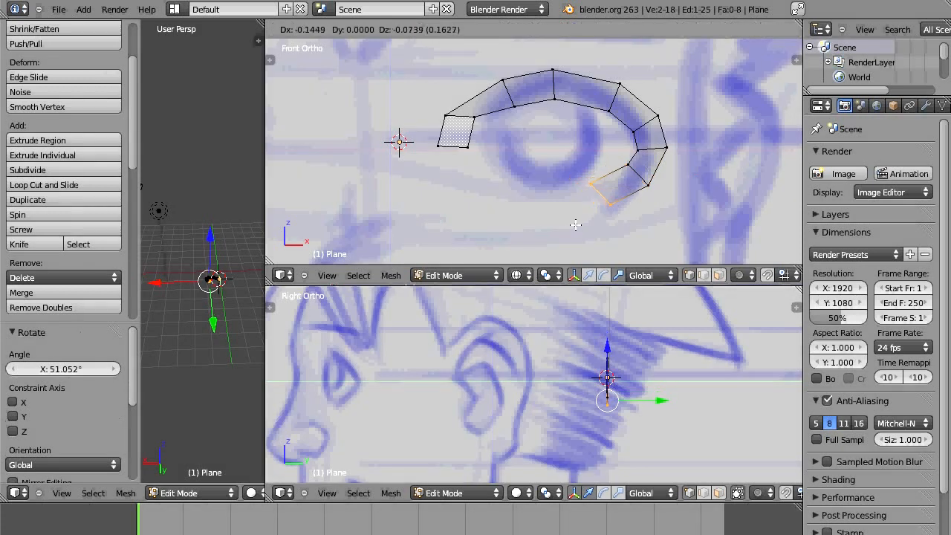
pyautogui.click(579, 224)
pyautogui.press('r')
pyautogui.click(562, 208)
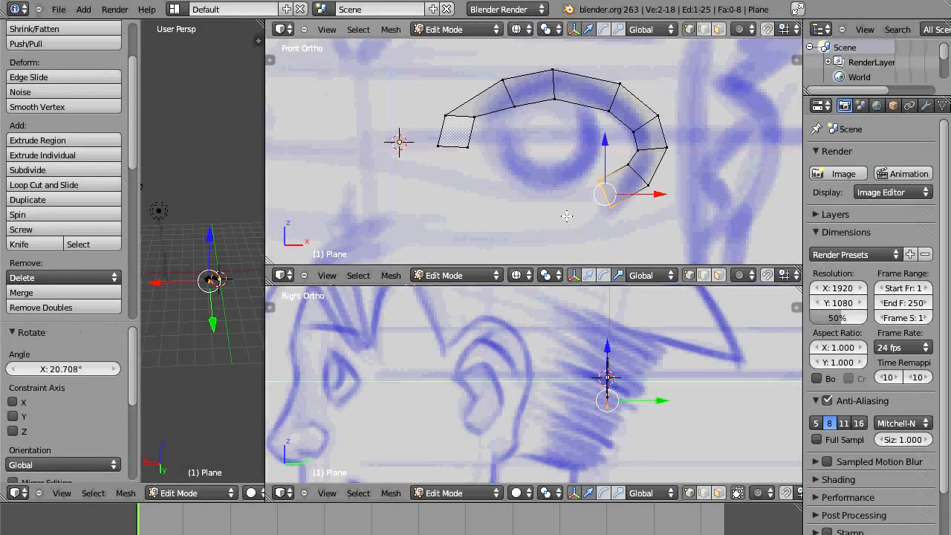
# Extrude another segment about 0.16 along the lower eyelid and rotate its end edge about 12°
pyautogui.press('e')
pyautogui.click(525, 224)
pyautogui.press('r')
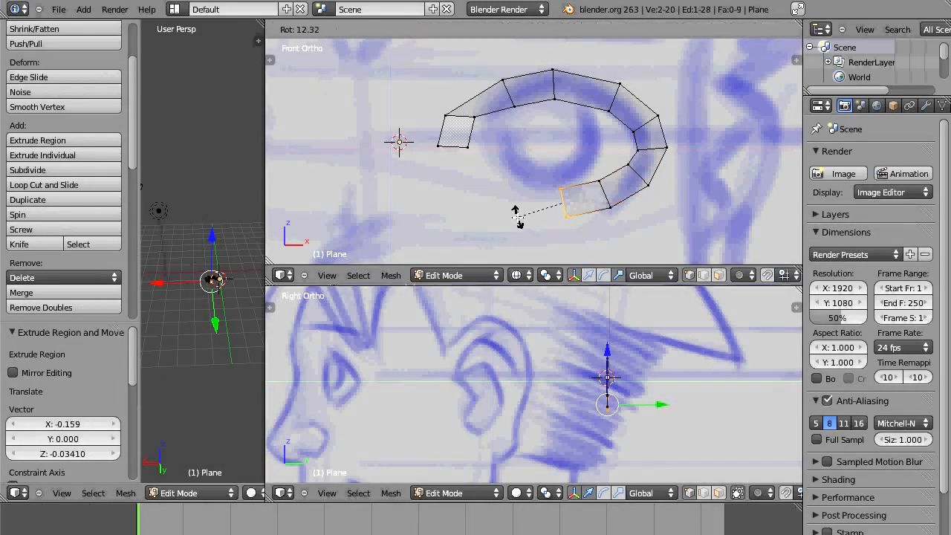
pyautogui.click(514, 213)
# Extrude a segment about 0.2 beneath the iris along the lower eyelid and rotate its end edge about 24°
pyautogui.press('e')
pyautogui.click(462, 211)
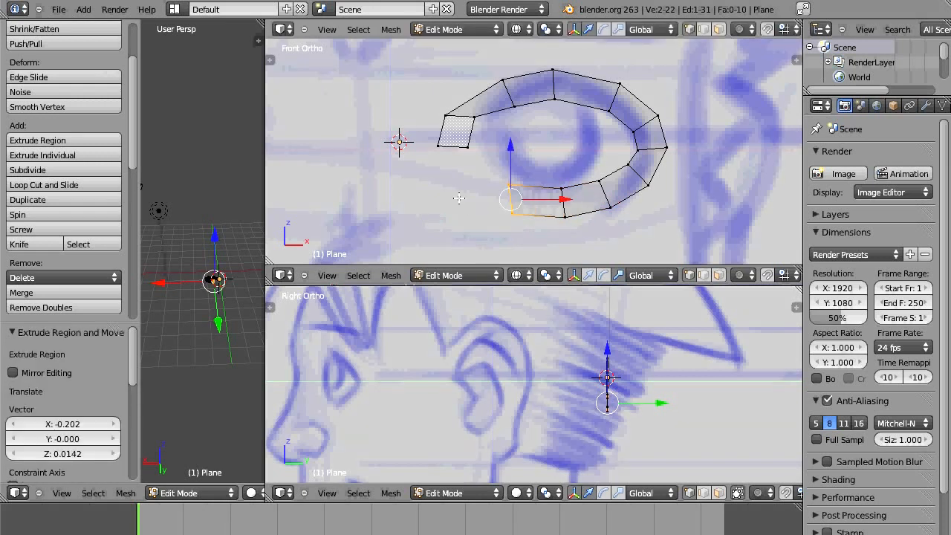
pyautogui.press('r')
pyautogui.click(456, 186)
# Extrude the end edge about 0.18 toward the inner eye corner, rotated about 33°, and nudge it about 0.03 toward the starting face
pyautogui.press('e')
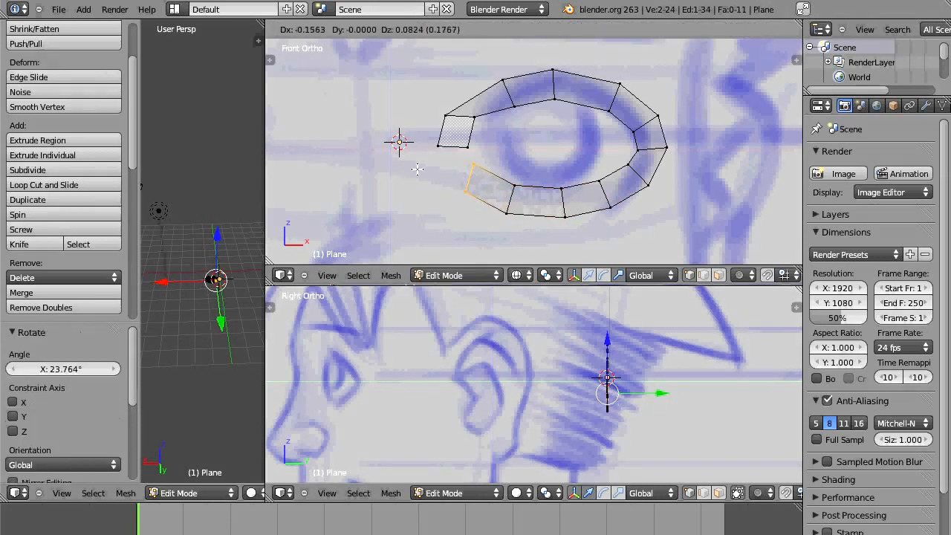
pyautogui.click(411, 168)
pyautogui.press('r')
pyautogui.click(419, 140)
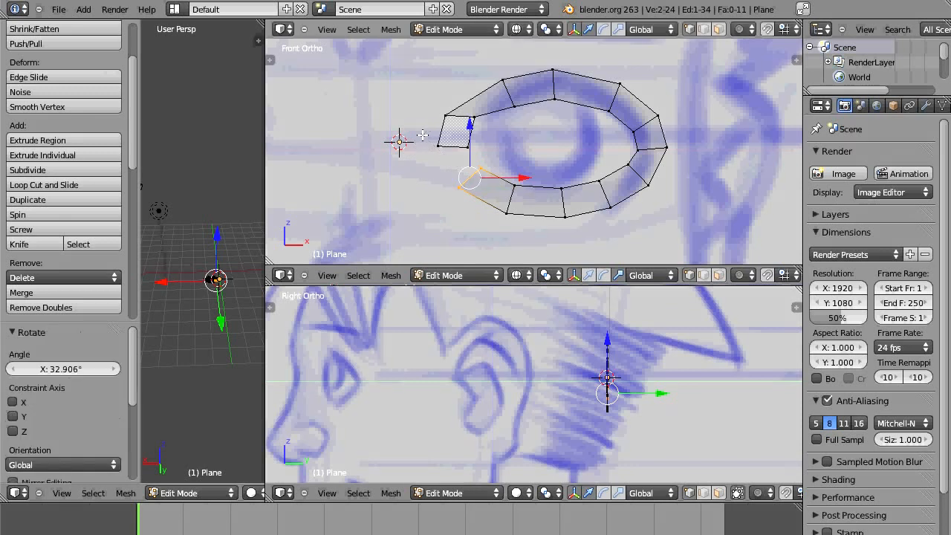
pyautogui.press('g')
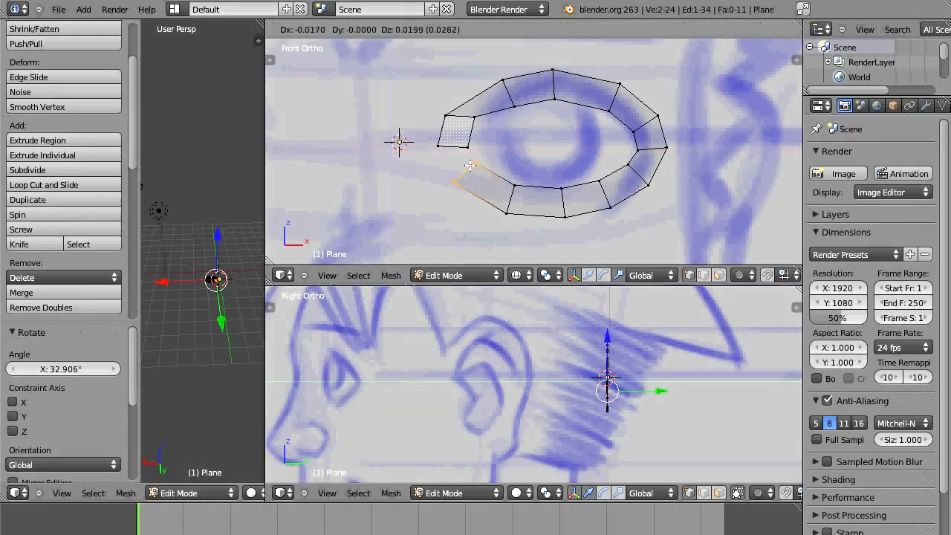
pyautogui.click(467, 163)
# Close the eye ring with a face between the four vertices bordering the gap at the inner corner
pyautogui.rightClick(474, 163)
pyautogui.keyDown('shift'); pyautogui.rightClick(457, 178); pyautogui.keyUp('shift')
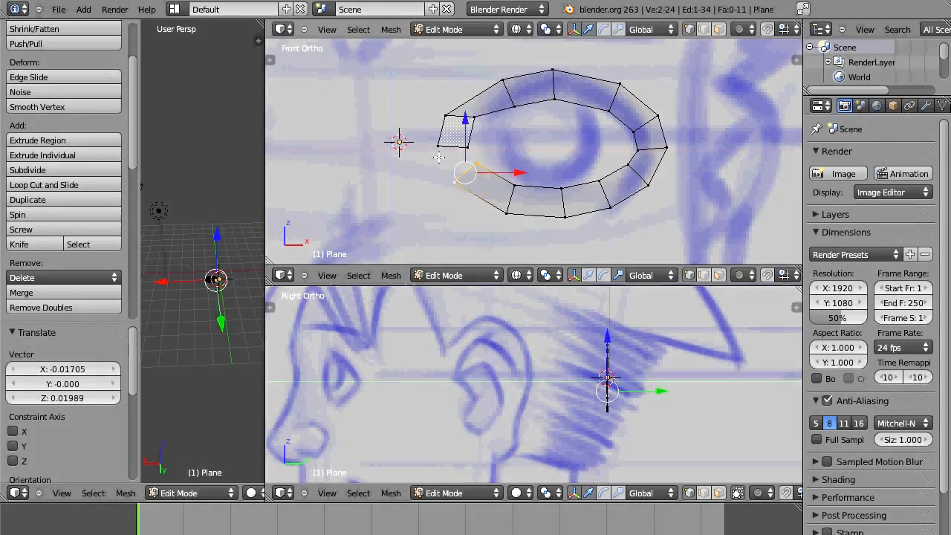
pyautogui.keyDown('shift'); pyautogui.rightClick(439, 151); pyautogui.keyUp('shift')
pyautogui.keyDown('shift'); pyautogui.rightClick(465, 148); pyautogui.keyUp('shift')
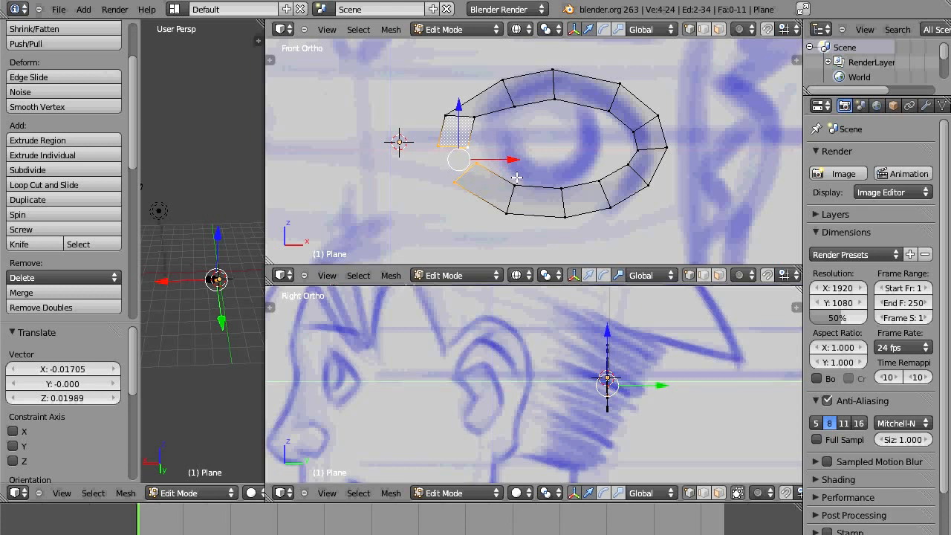
pyautogui.press('f')
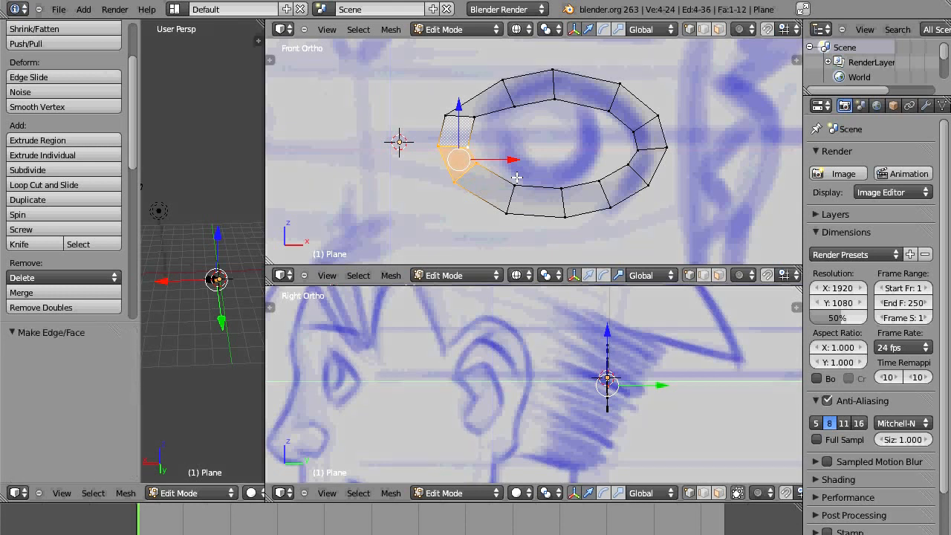
# Move the starting face's upper inner vertex down about 0.022 and its upper outer vertex up about 0.018
pyautogui.scroll(4, 580, 152)
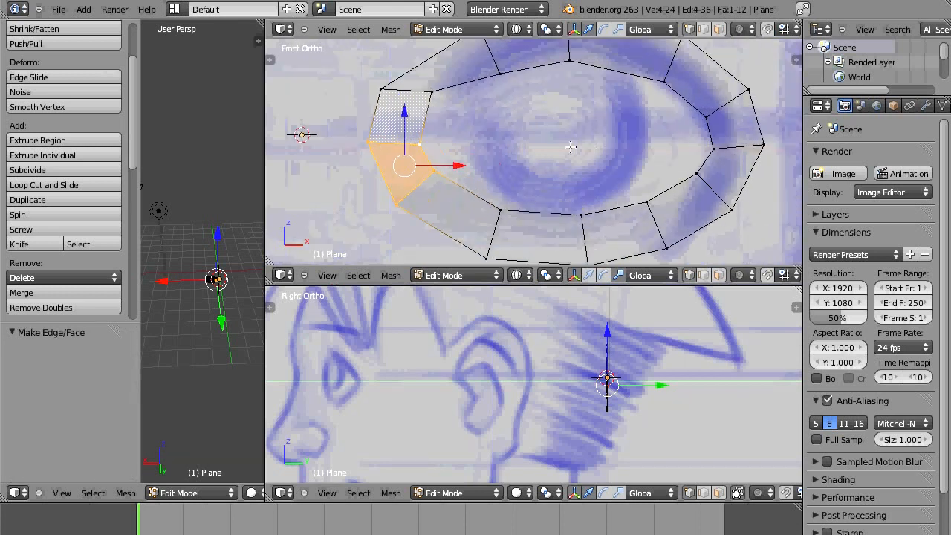
pyautogui.rightClick(416, 81)
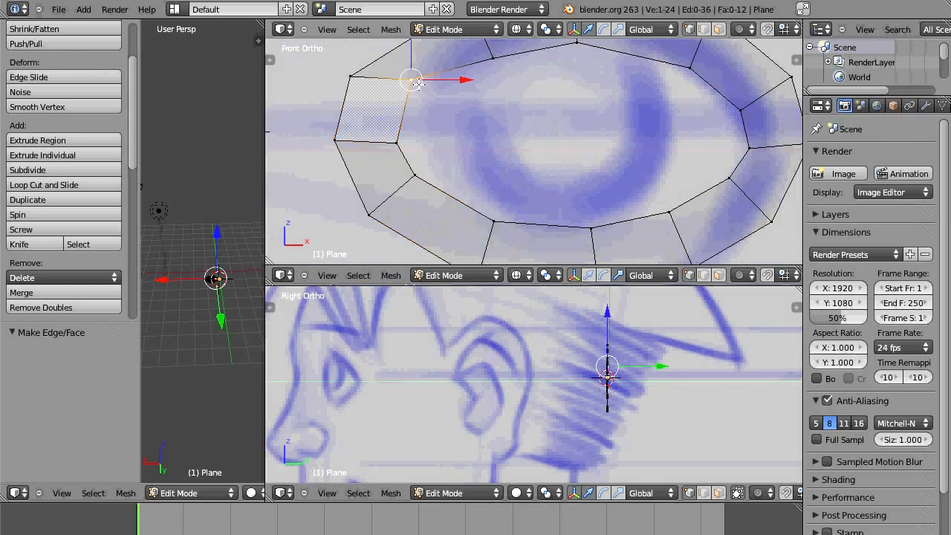
pyautogui.press('g')
pyautogui.click(358, 70)
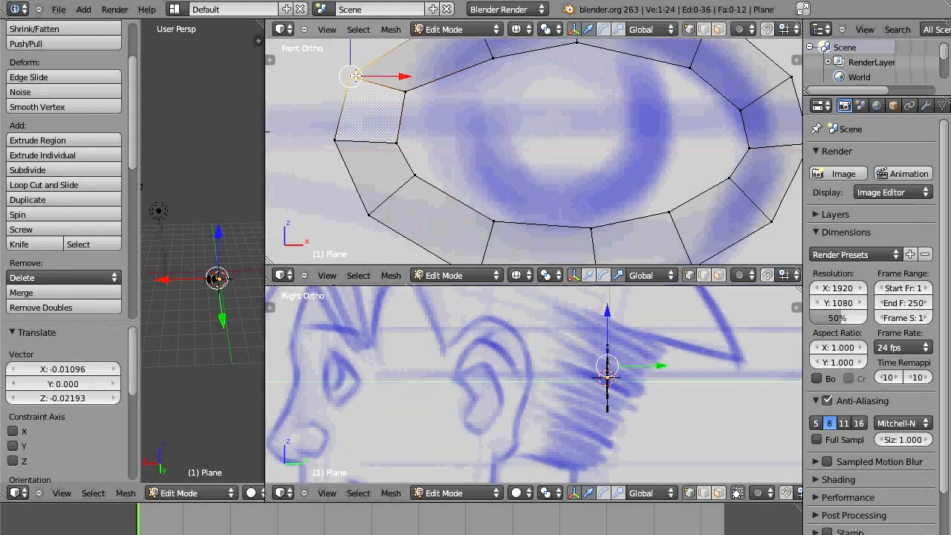
pyautogui.press('g')
pyautogui.click(363, 60)
pyautogui.scroll(-7, 549, 144)
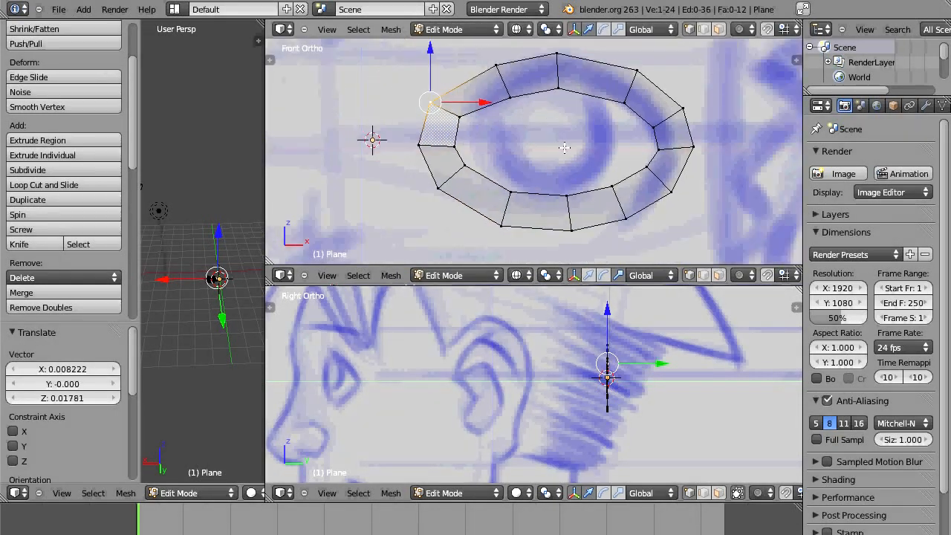
# Select four outer-edge vertices one by one from the top of the eye ring to its outer corner
pyautogui.scroll(5, 636, 145)
pyautogui.rightClick(554, 58)
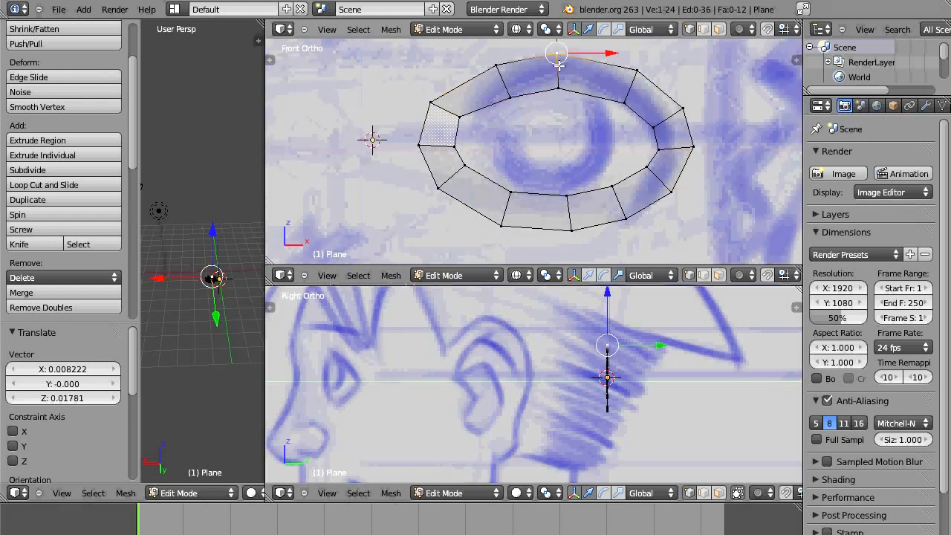
pyautogui.scroll(-4, 588, 100)
pyautogui.keyDown('shift'); pyautogui.rightClick(587, 104); pyautogui.keyUp('shift')
pyautogui.keyDown('shift'); pyautogui.rightClick(621, 129); pyautogui.keyUp('shift')
pyautogui.keyDown('shift'); pyautogui.rightClick(626, 151); pyautogui.keyUp('shift')
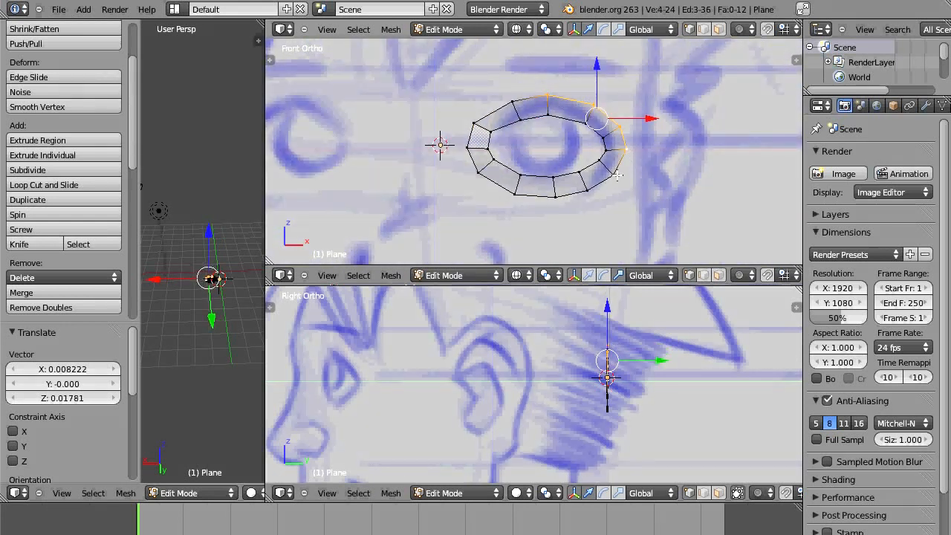
# Select the eye ring's entire outer edge loop and scale it up by about 1.114
pyautogui.rightClick(614, 173)
pyautogui.keyDown('alt'); pyautogui.rightClick(610, 173); pyautogui.keyUp('alt')
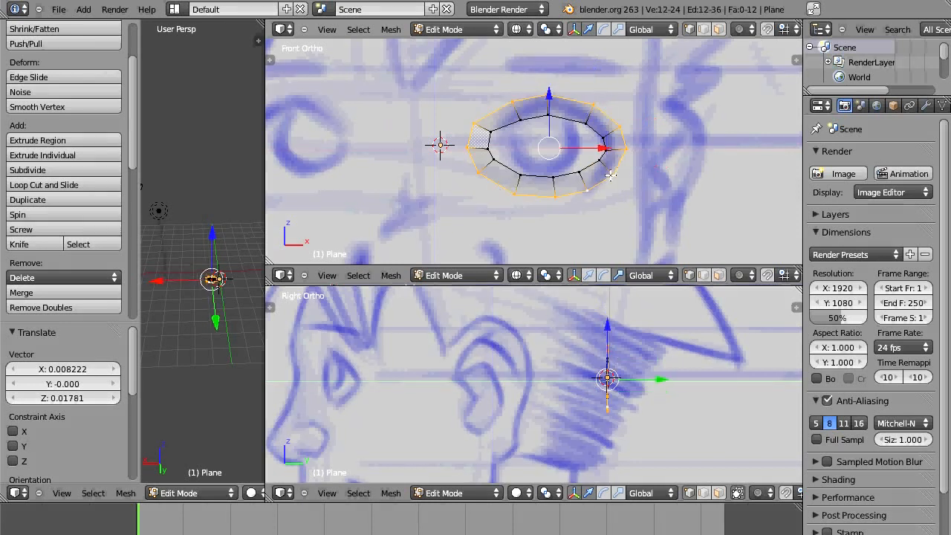
pyautogui.press('s')
pyautogui.click(578, 154)
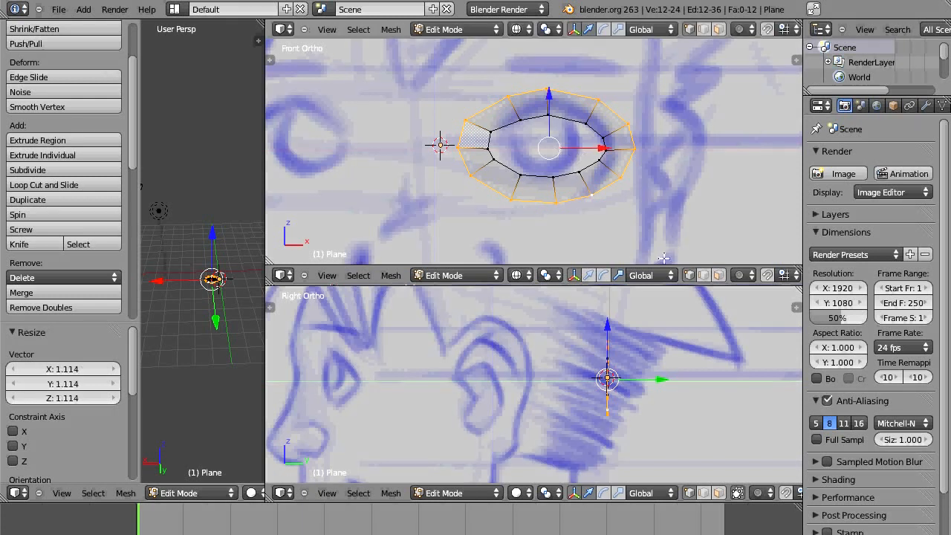
# Lasso-select the whole eye ring and clear that selection
pyautogui.moveTo(644, 234)
pyautogui.keyDown('ctrl'); pyautogui.mouseDown()
pyautogui.moveTo(413, 194)
pyautogui.moveTo(686, 77)
pyautogui.moveTo(694, 88)
pyautogui.moveTo(472, 212)
pyautogui.moveTo(694, 66)
pyautogui.moveTo(699, 74)
pyautogui.mouseUp(); pyautogui.keyUp('ctrl')
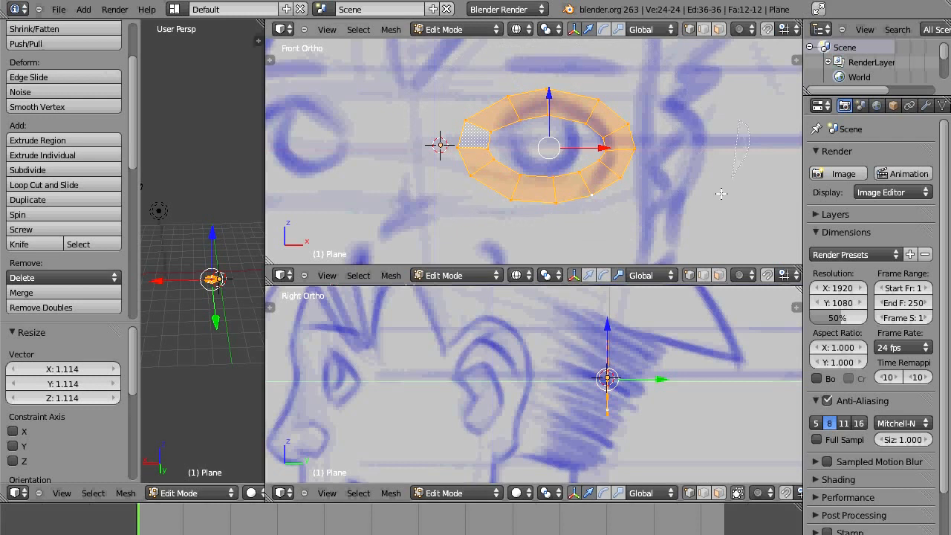
pyautogui.moveTo(648, 212)
pyautogui.keyDown('ctrl'); pyautogui.keyDown('shift'); pyautogui.mouseDown()
pyautogui.moveTo(622, 236)
pyautogui.moveTo(654, 234)
pyautogui.mouseUp(); pyautogui.keyUp('shift'); pyautogui.keyUp('ctrl')
pyautogui.press('a')
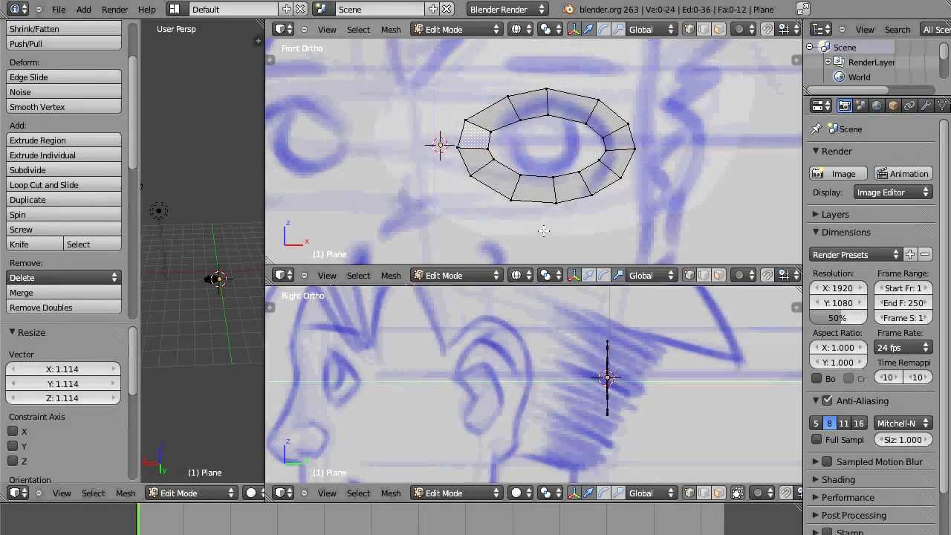
# Toggle the selection of the whole mesh on and off several times, leaving everything deselected
pyautogui.press('a')
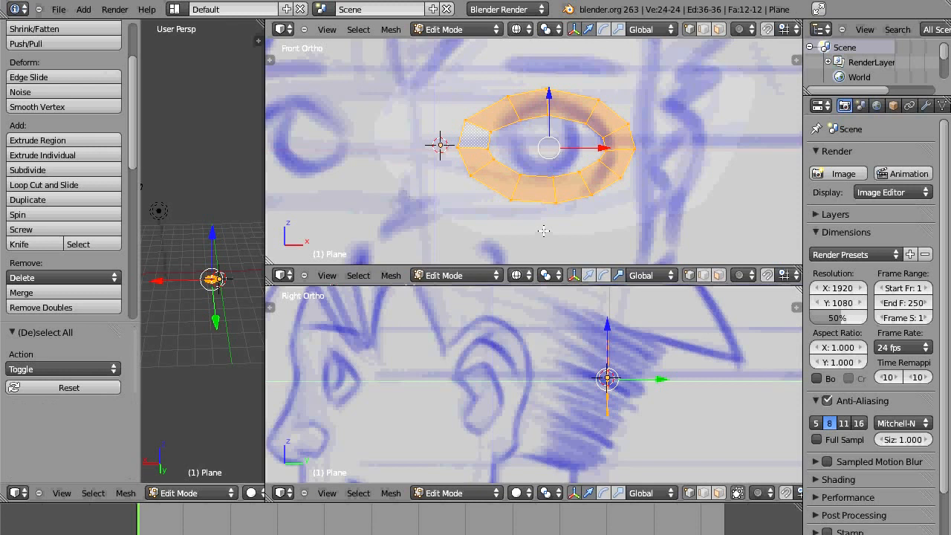
pyautogui.press('a')
pyautogui.press('a')
pyautogui.press('a')
pyautogui.press('a')
pyautogui.press('a')
pyautogui.press('a')
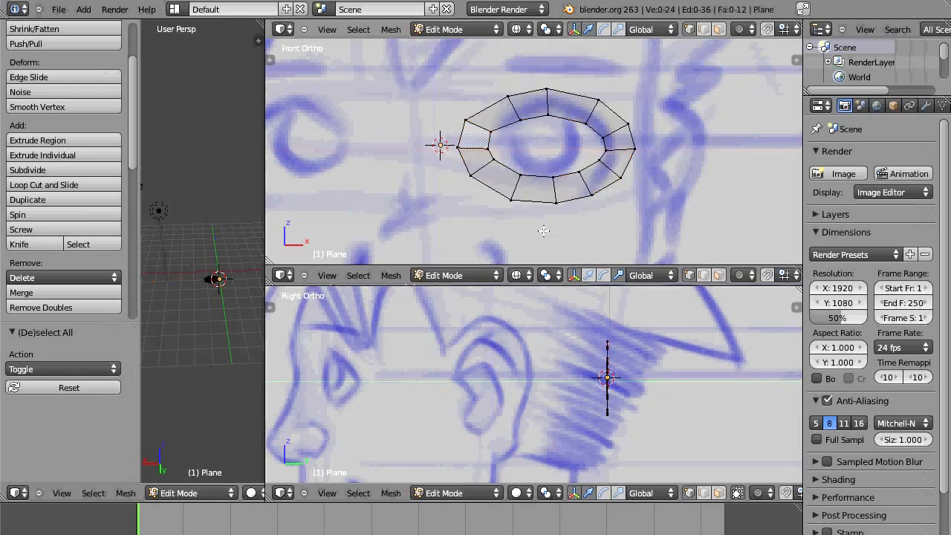
pyautogui.press('a')
# Box-select the faces around the eye's outer corner and box-deselect them
pyautogui.press('b')
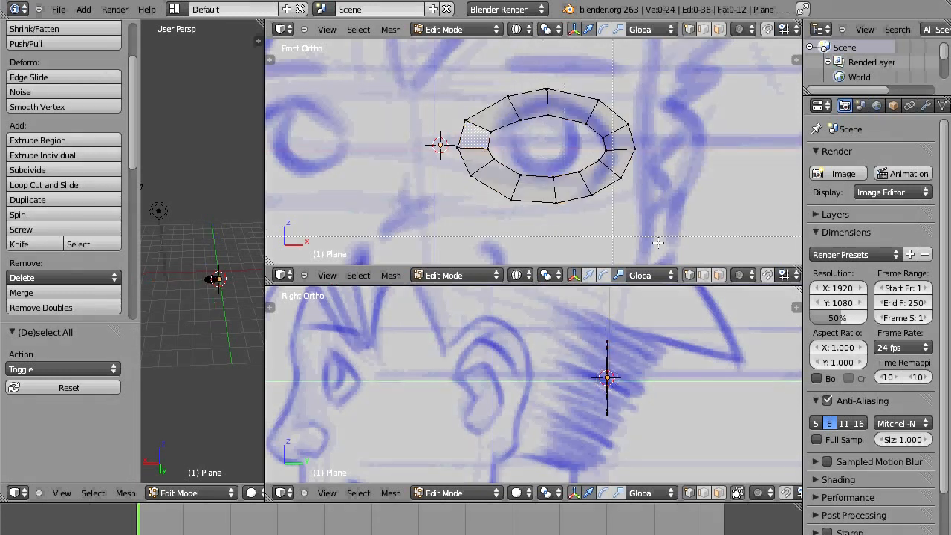
pyautogui.moveTo(671, 238); pyautogui.dragTo(575, 47)
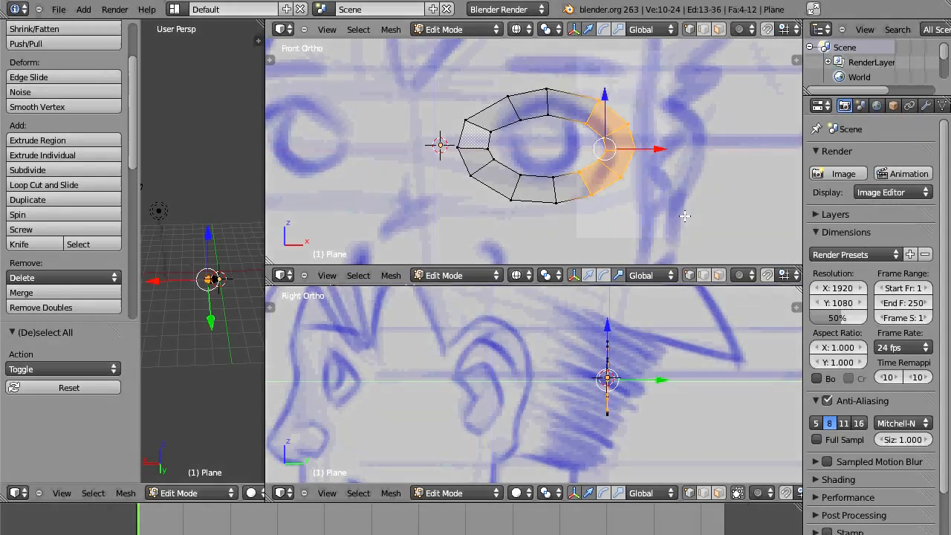
pyautogui.press('b')
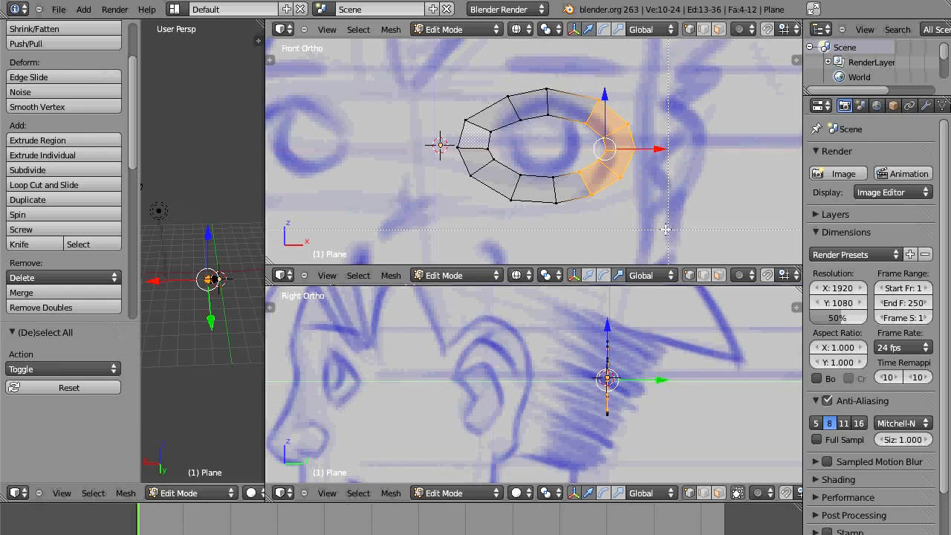
pyautogui.moveTo(669, 218); pyautogui.dragTo(563, 53, button='middle')
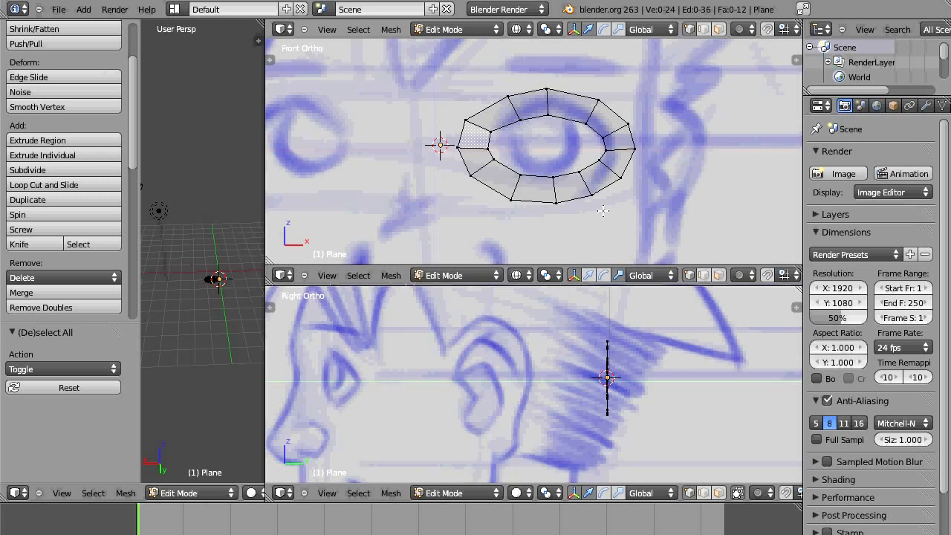
# Enable proportional editing and select the outer loop's top and bottom middle vertices
pyautogui.rightClick(549, 90)
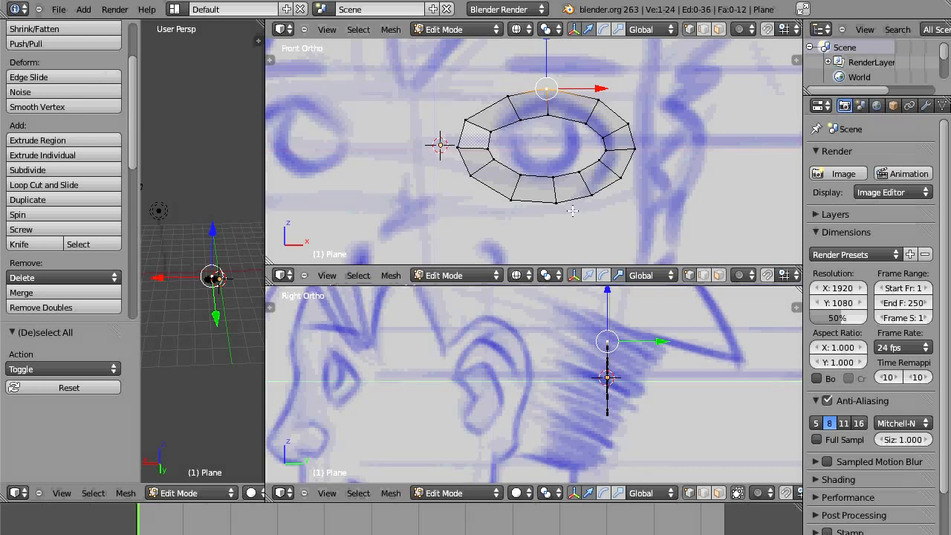
pyautogui.click(740, 276)
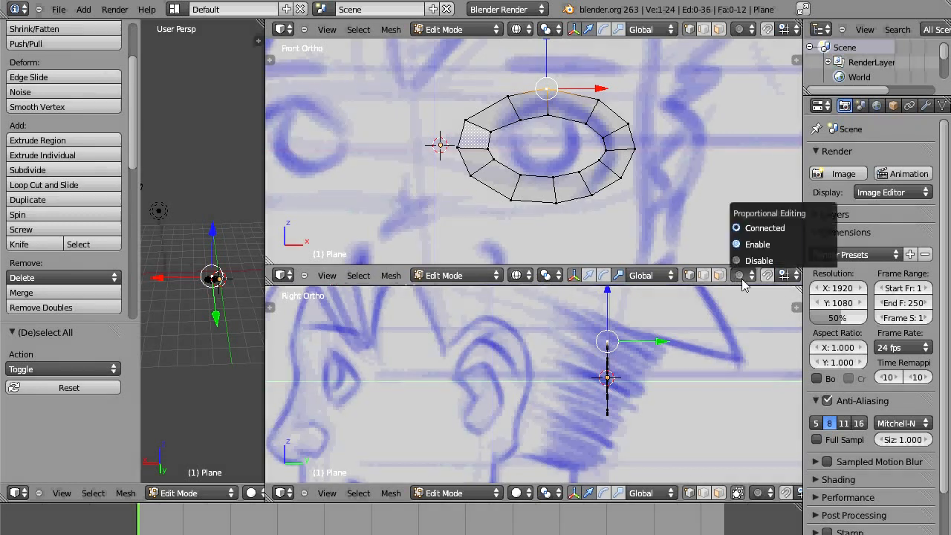
pyautogui.click(761, 245)
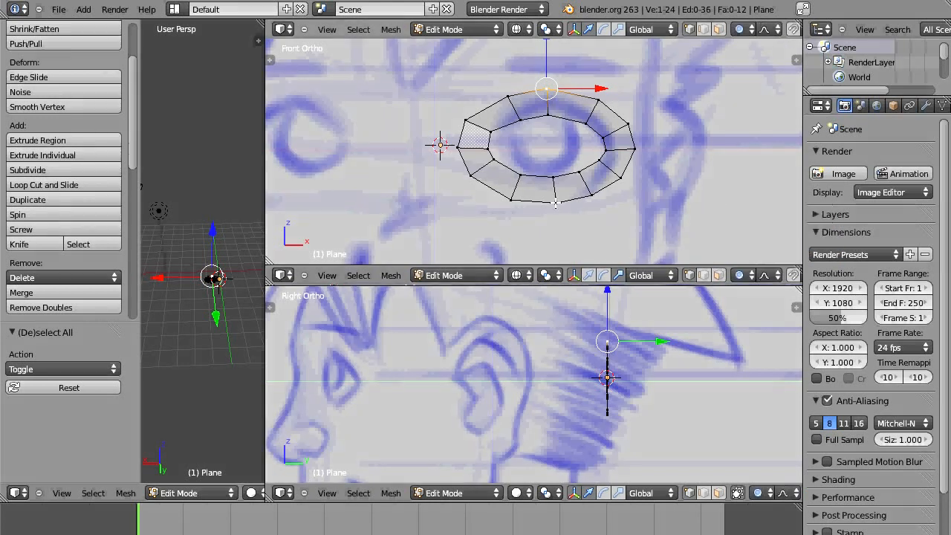
pyautogui.keyDown('shift'); pyautogui.rightClick(555, 202); pyautogui.keyUp('shift')
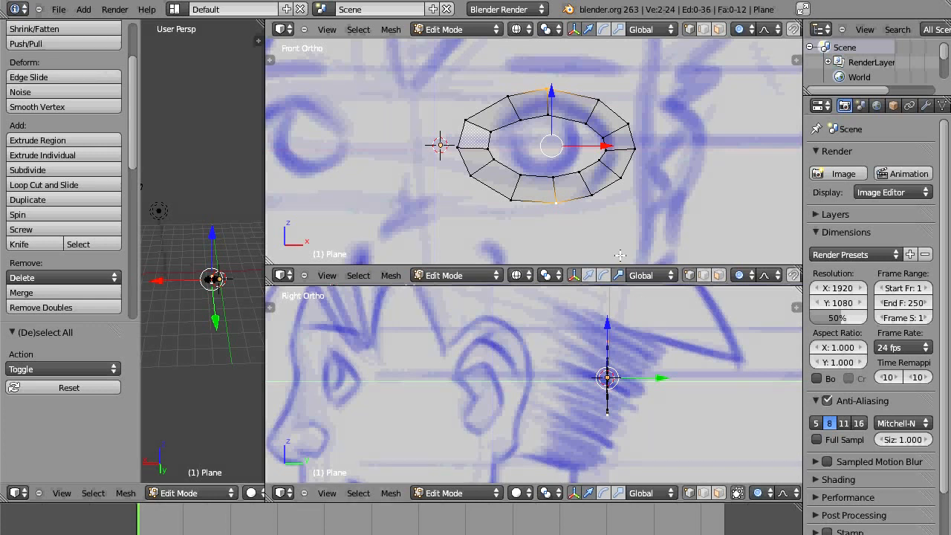
# Raise the selected top and bottom vertices about 0.012 along Z, reducing the proportional size to about 0.24
pyautogui.press('g')
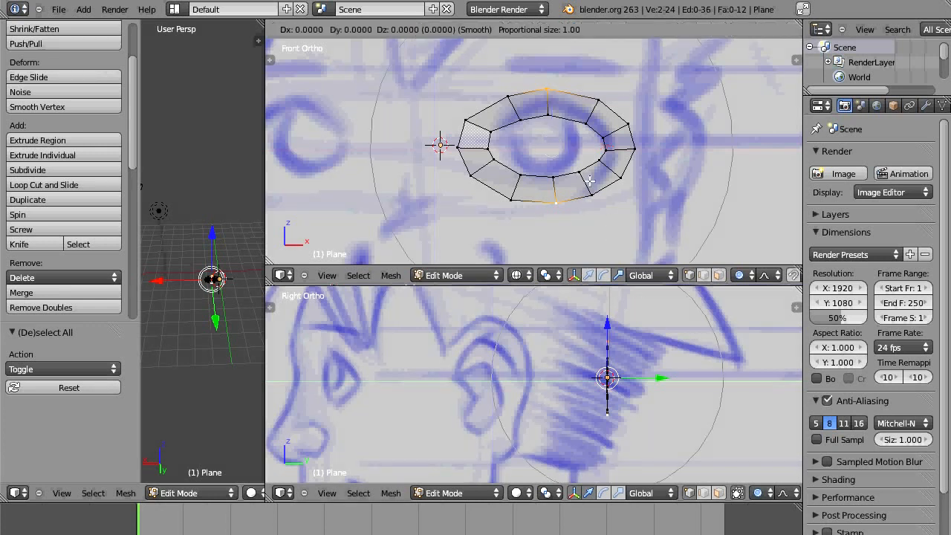
pyautogui.scroll(14, 589, 178)
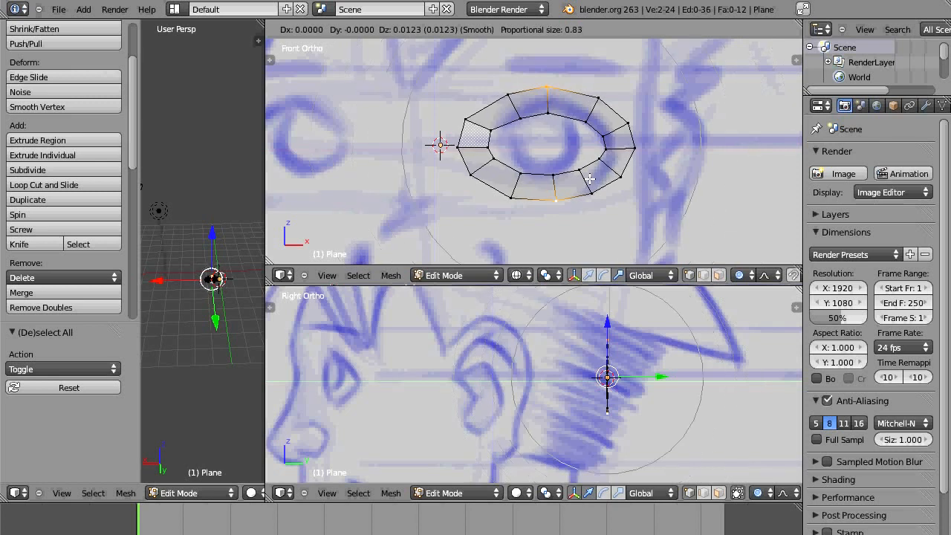
pyautogui.scroll(-2, 589, 179)
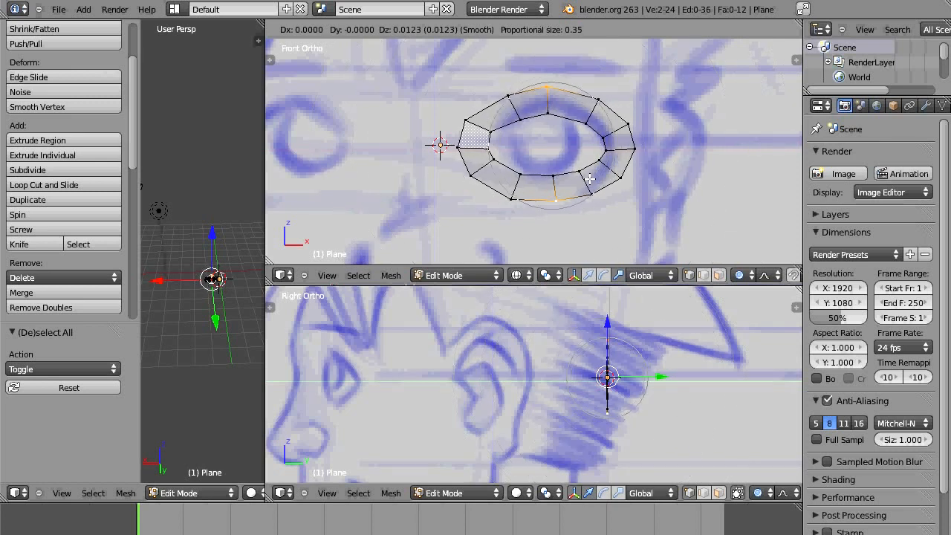
pyautogui.scroll(10, 589, 178)
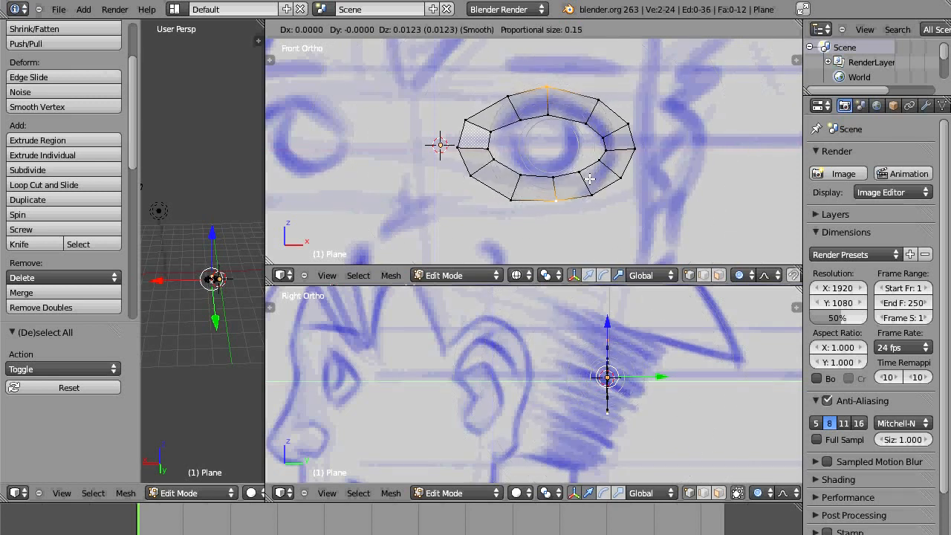
pyautogui.scroll(-5, 589, 178)
pyautogui.scroll(-2, 589, 179)
pyautogui.click(589, 178)
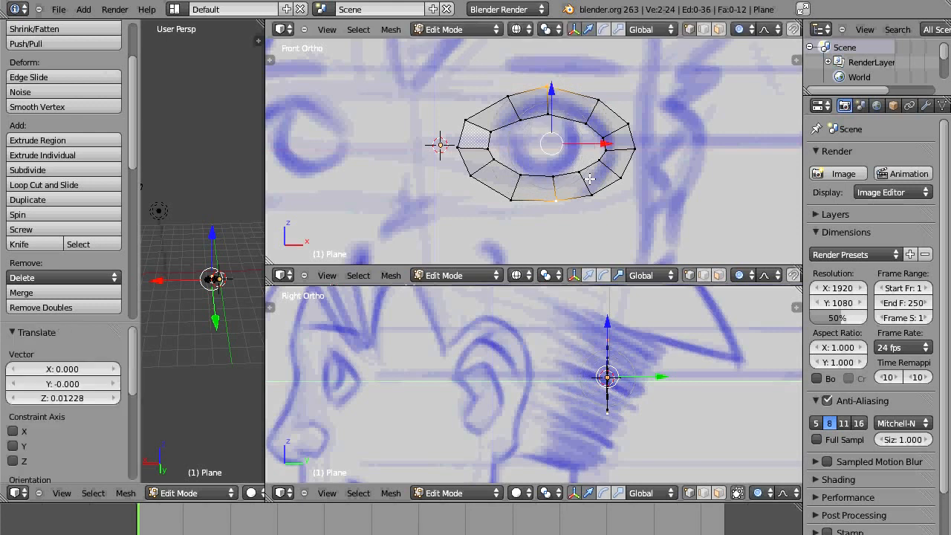
# In the side view, move the same vertices about -0.109 along Y with a proportional size of about 0.32
pyautogui.press('g')
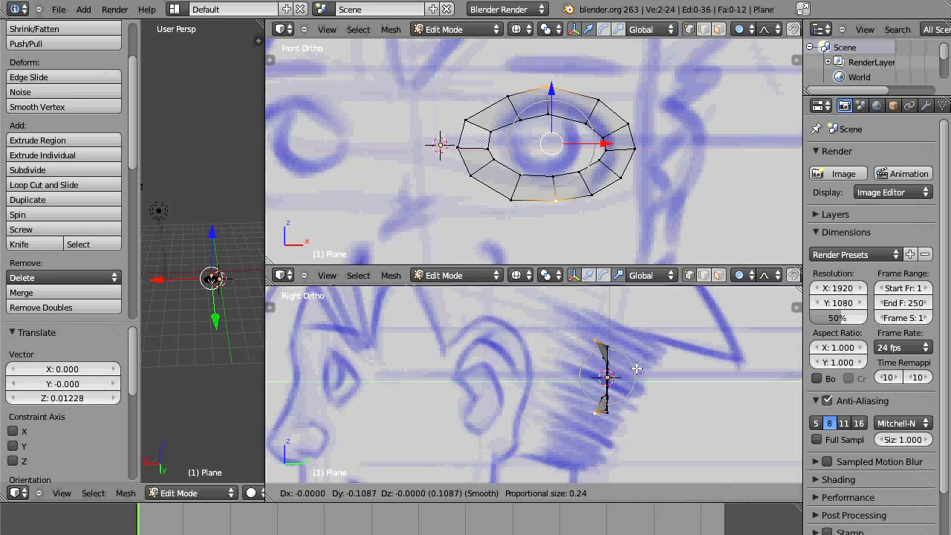
pyautogui.scroll(-3, 637, 368)
pyautogui.click(636, 369)
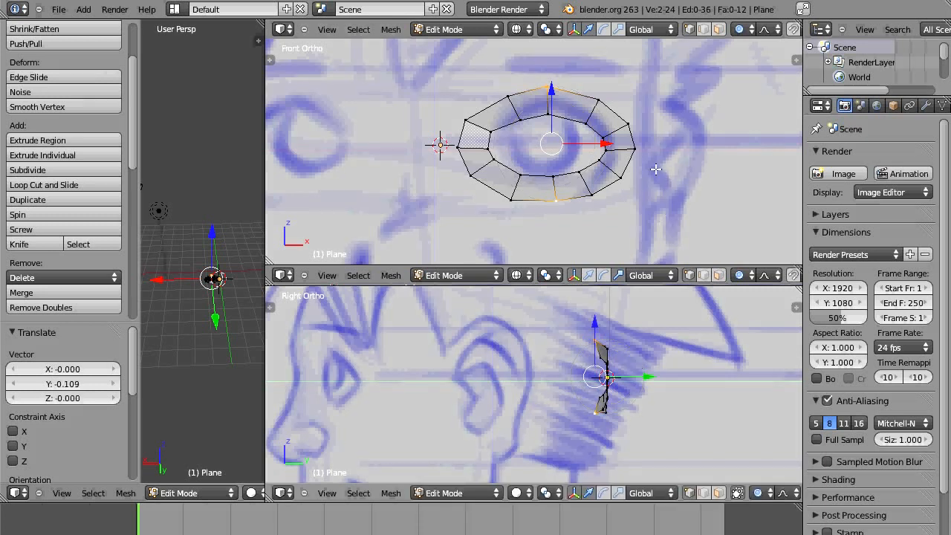
# Move the inner loop's outer-corner vertex about 0.115 along Y and the outer loop's nose-side vertex about -0.077, keeping proportional falloff
pyautogui.rightClick(635, 148)
pyautogui.press('g')
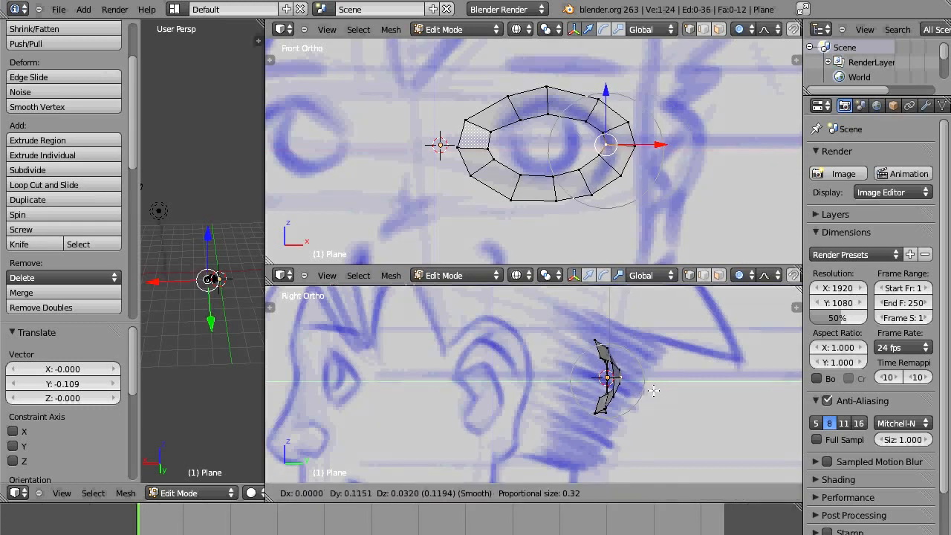
pyautogui.click(653, 390)
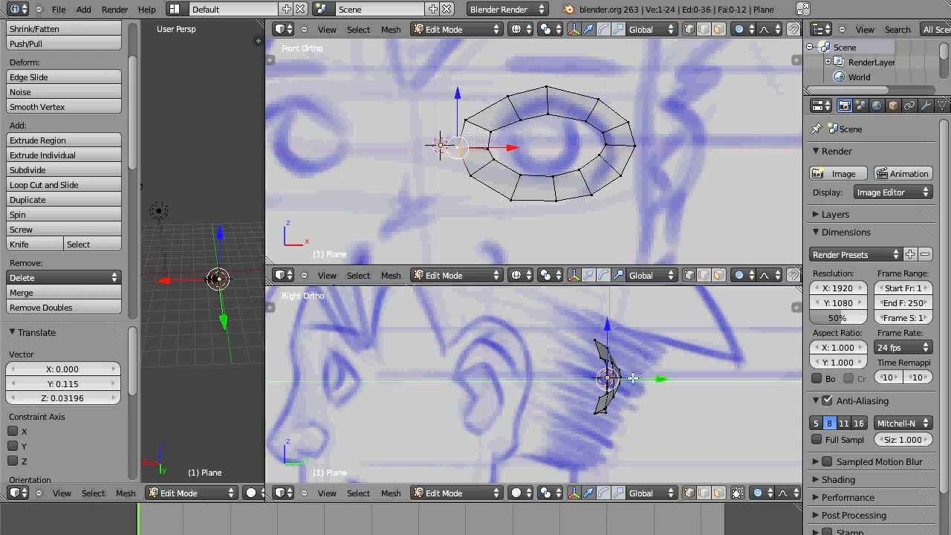
pyautogui.press('g')
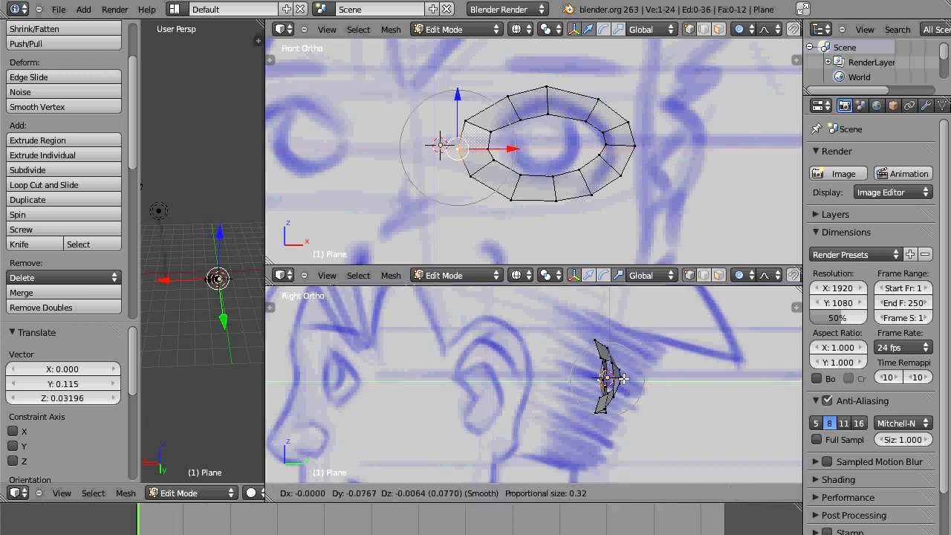
pyautogui.click(624, 379)
# Lasso-select the eye ring in the side view and disable proportional editing
pyautogui.moveTo(619, 441)
pyautogui.keyDown('ctrl'); pyautogui.mouseDown()
pyautogui.moveTo(548, 364)
pyautogui.moveTo(647, 425)
pyautogui.mouseUp(); pyautogui.keyUp('ctrl')
pyautogui.click(739, 274)
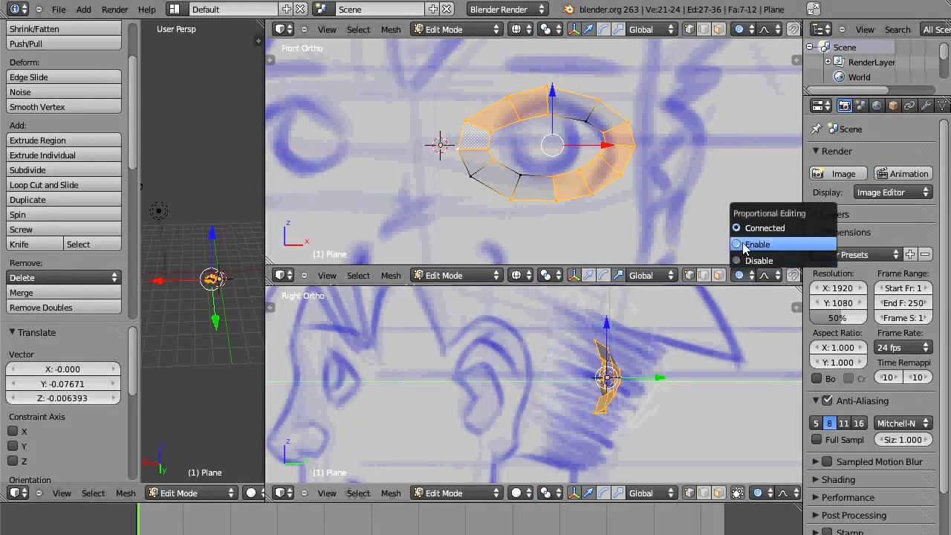
pyautogui.click(758, 260)
# Try to move the selected ring faces forward along Y and undo the move
pyautogui.moveTo(658, 378); pyautogui.dragTo(583, 388)
pyautogui.hotkey('ctrl', 'z')
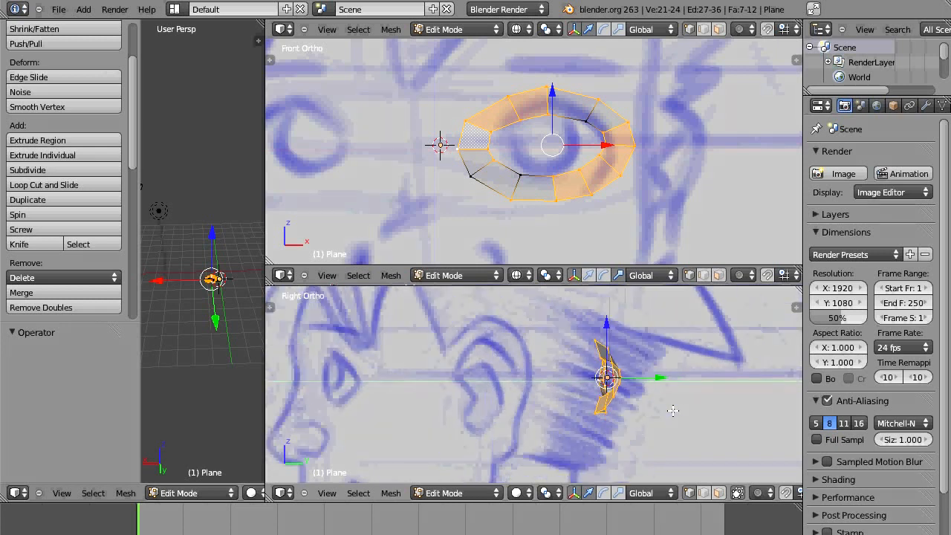
# Turn off limiting the selection to visible geometry and lasso-select the entire eye ring in the side view
pyautogui.keyDown('shift'); pyautogui.moveTo(672, 409); pyautogui.dragTo(657, 400, button='middle'); pyautogui.keyUp('shift')
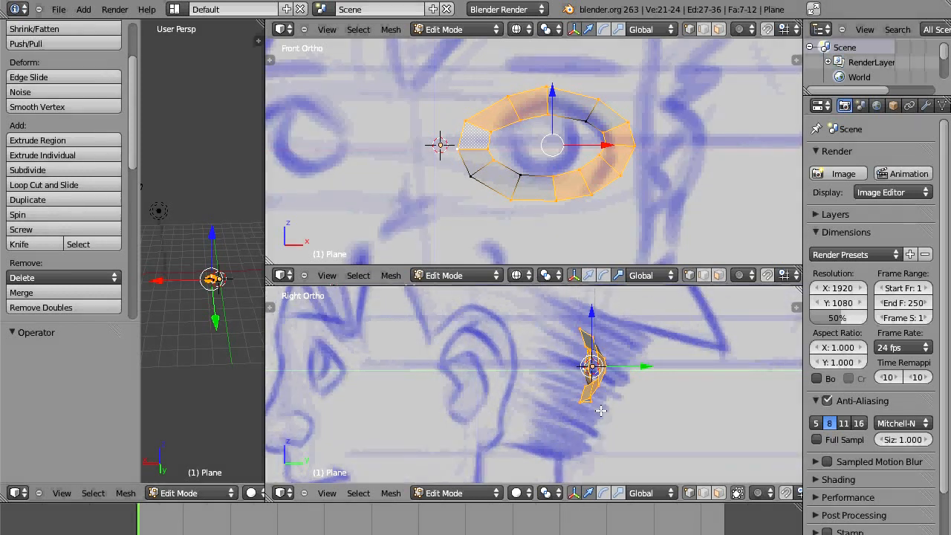
pyautogui.click(619, 423)
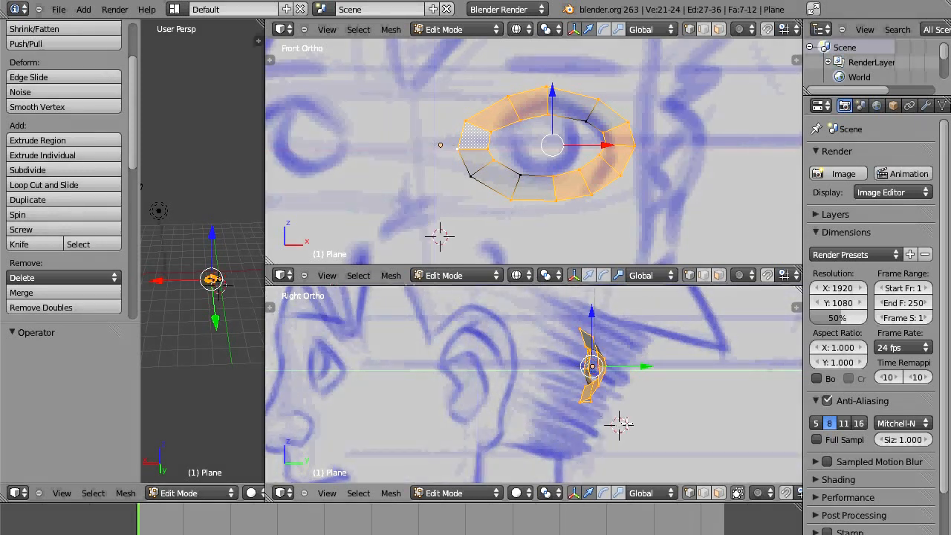
pyautogui.moveTo(568, 437)
pyautogui.keyDown('ctrl'); pyautogui.mouseDown()
pyautogui.moveTo(654, 345)
pyautogui.moveTo(556, 429)
pyautogui.moveTo(648, 293)
pyautogui.moveTo(614, 451)
pyautogui.mouseUp(); pyautogui.keyUp('ctrl')
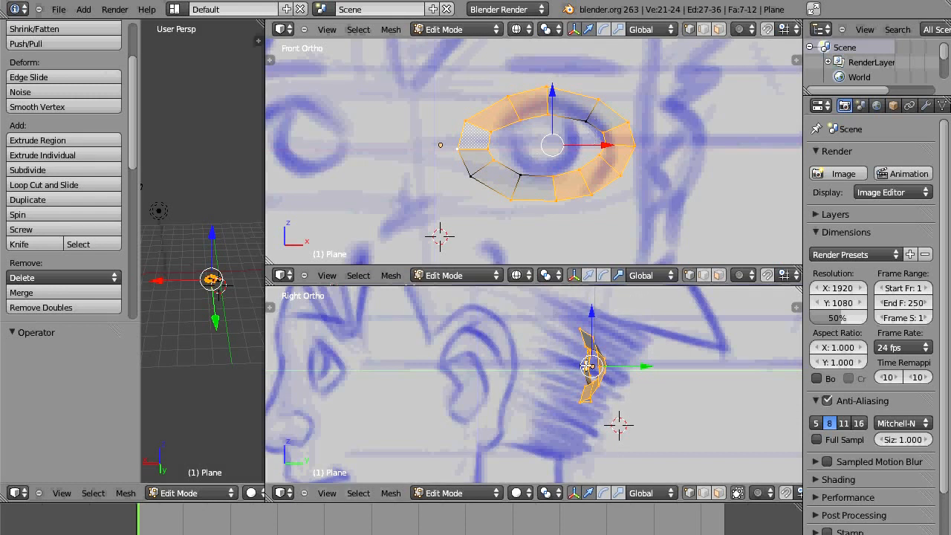
pyautogui.scroll(2, 588, 387)
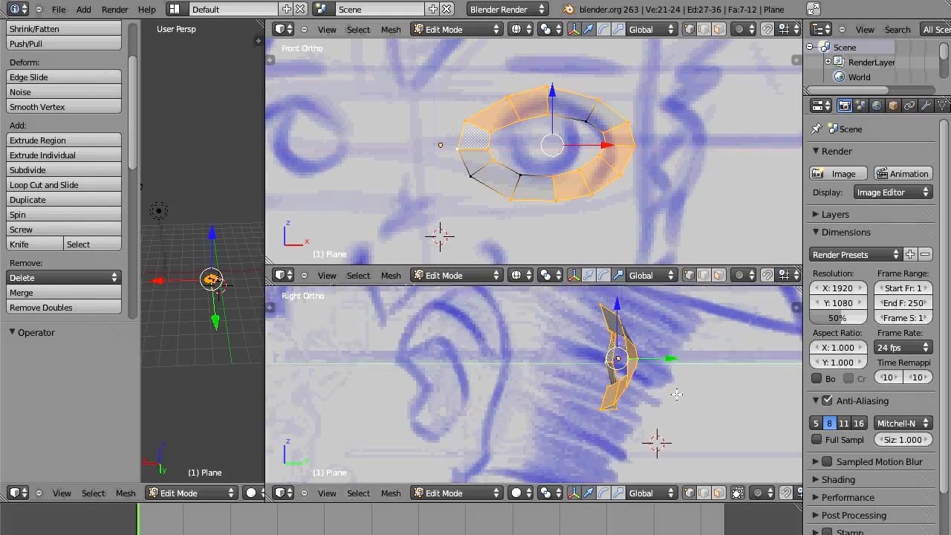
pyautogui.keyDown('shift'); pyautogui.moveTo(677, 395); pyautogui.dragTo(658, 417, button='middle'); pyautogui.keyUp('shift')
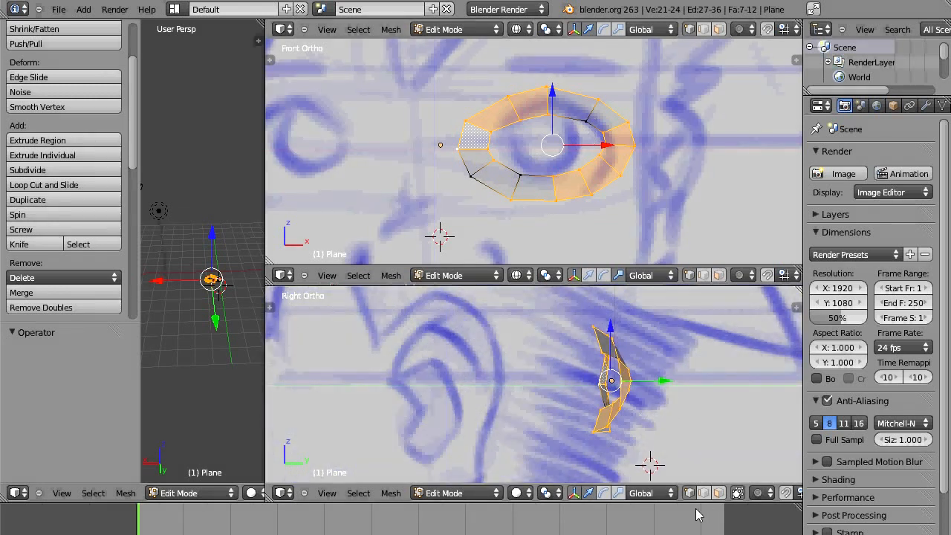
pyautogui.click(734, 496)
pyautogui.click(735, 496)
pyautogui.click(735, 496)
pyautogui.click(734, 497)
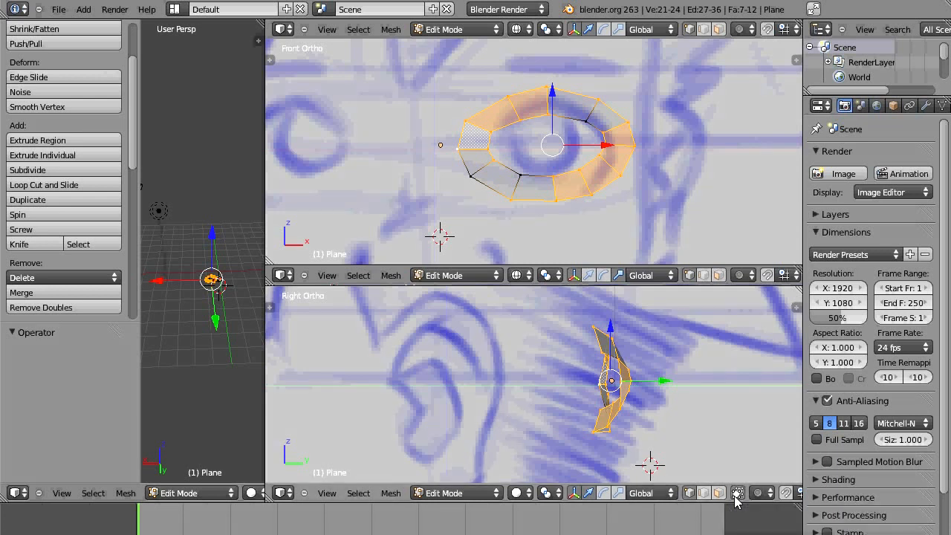
pyautogui.click(734, 496)
pyautogui.moveTo(588, 461)
pyautogui.keyDown('ctrl'); pyautogui.mouseDown()
pyautogui.moveTo(573, 294)
pyautogui.moveTo(588, 469)
pyautogui.mouseUp(); pyautogui.keyUp('ctrl')
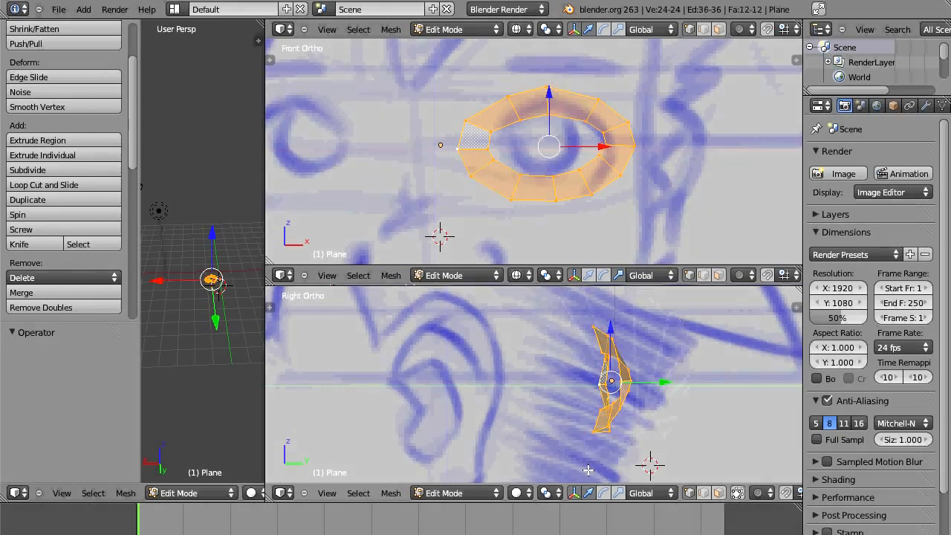
# Move the entire ring forward along Y onto the side sketch's eye, finishing with a move of about -1.052
pyautogui.moveTo(659, 382); pyautogui.dragTo(452, 396)
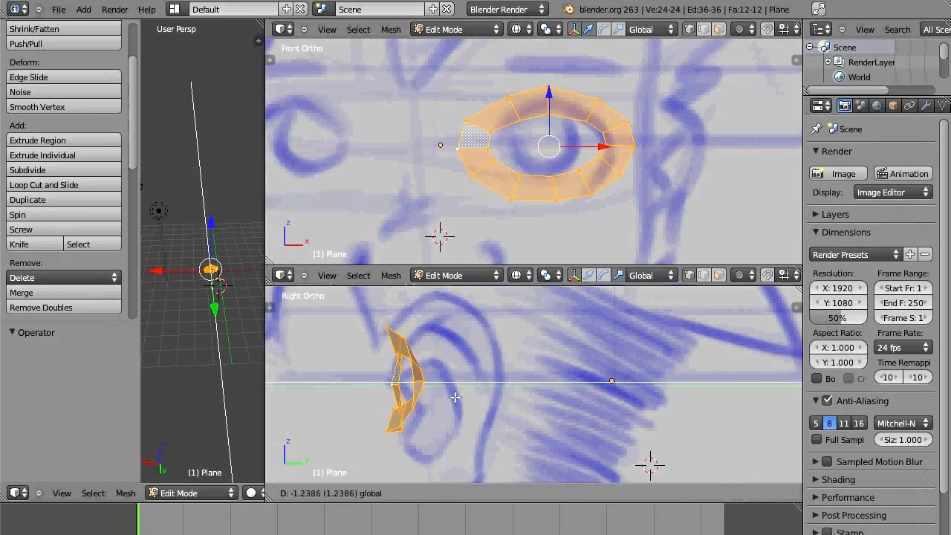
pyautogui.keyDown('shift'); pyautogui.moveTo(462, 409); pyautogui.dragTo(705, 390, button='middle'); pyautogui.keyUp('shift')
pyautogui.moveTo(698, 362); pyautogui.dragTo(524, 388)
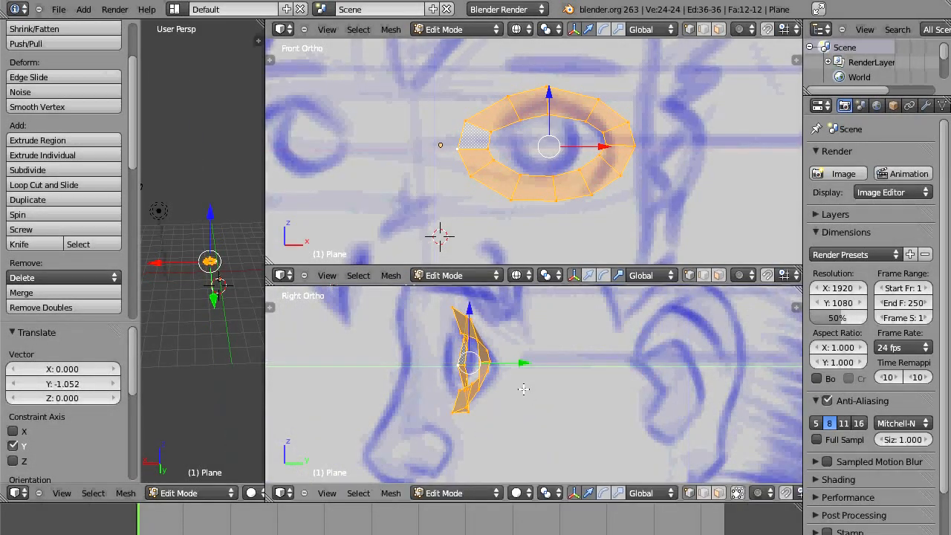
pyautogui.click(524, 389)
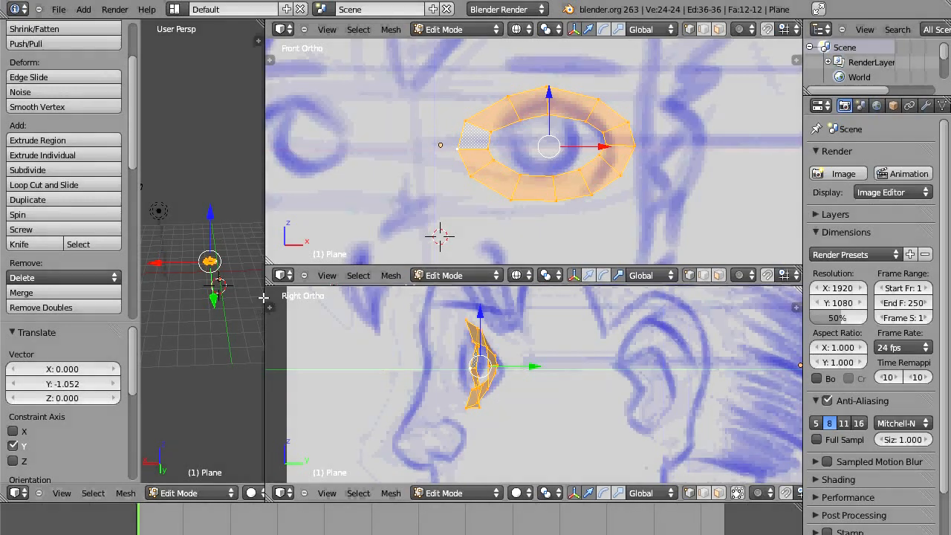
# Widen the perspective view and examine the curved eye ring from several angles and distances
pyautogui.moveTo(265, 298); pyautogui.dragTo(503, 301)
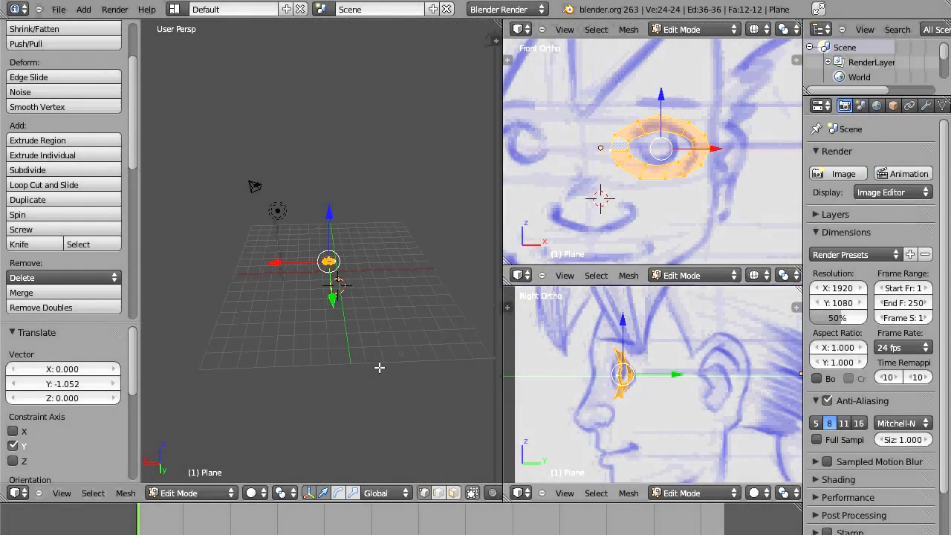
pyautogui.moveTo(380, 367); pyautogui.dragTo(372, 283, button='middle')
pyautogui.scroll(4, 411, 378)
pyautogui.moveTo(411, 378); pyautogui.dragTo(194, 299, button='middle')
pyautogui.moveTo(14, 303); pyautogui.dragTo(48, 320, button='middle')
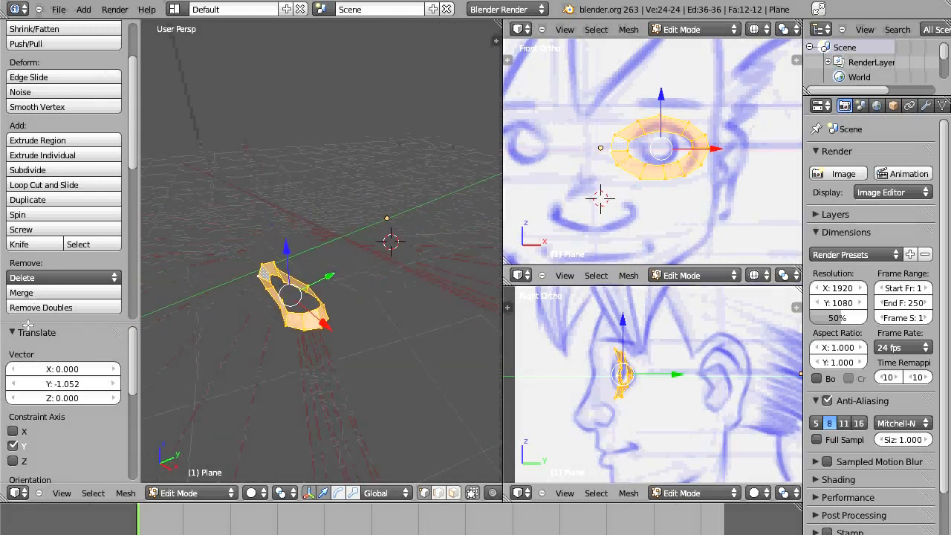
pyautogui.scroll(-8, 341, 320)
pyautogui.scroll(5, 343, 323)
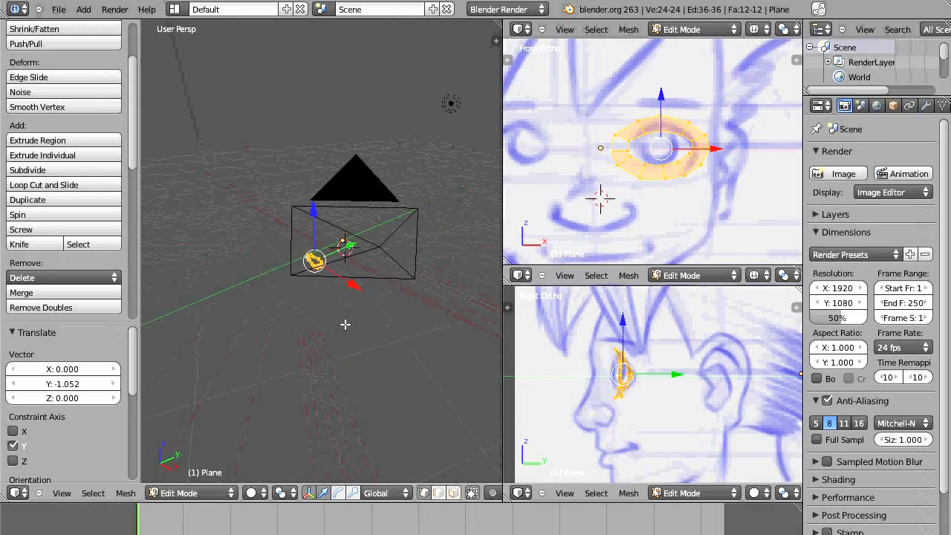
pyautogui.scroll(-5, 344, 322)
pyautogui.moveTo(344, 323); pyautogui.dragTo(500, 384, button='middle')
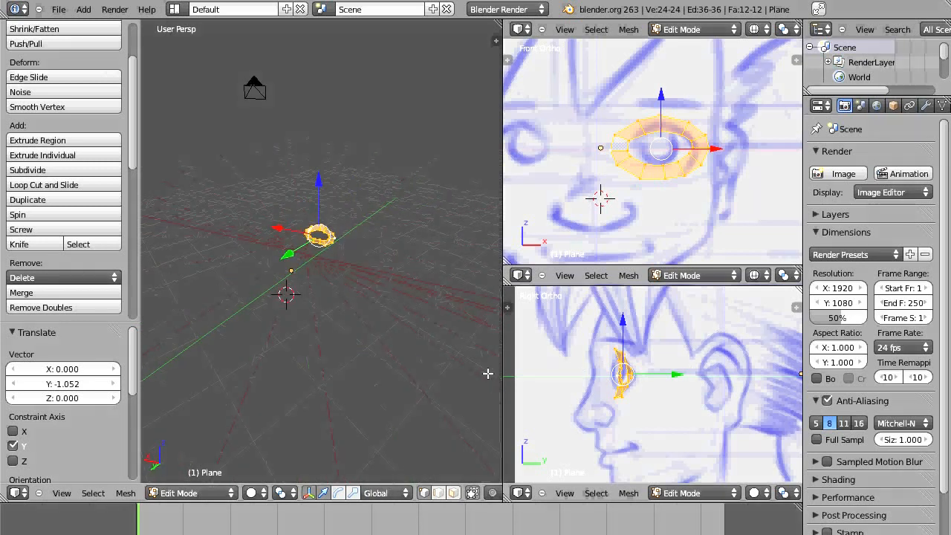
pyautogui.moveTo(487, 373); pyautogui.dragTo(137, 377, button='middle')
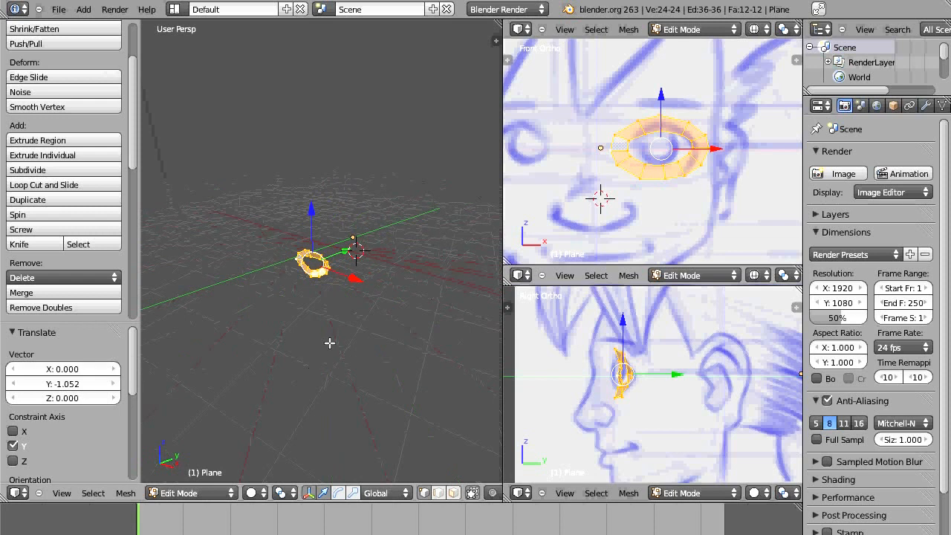
pyautogui.moveTo(329, 342); pyautogui.dragTo(367, 364, button='middle')
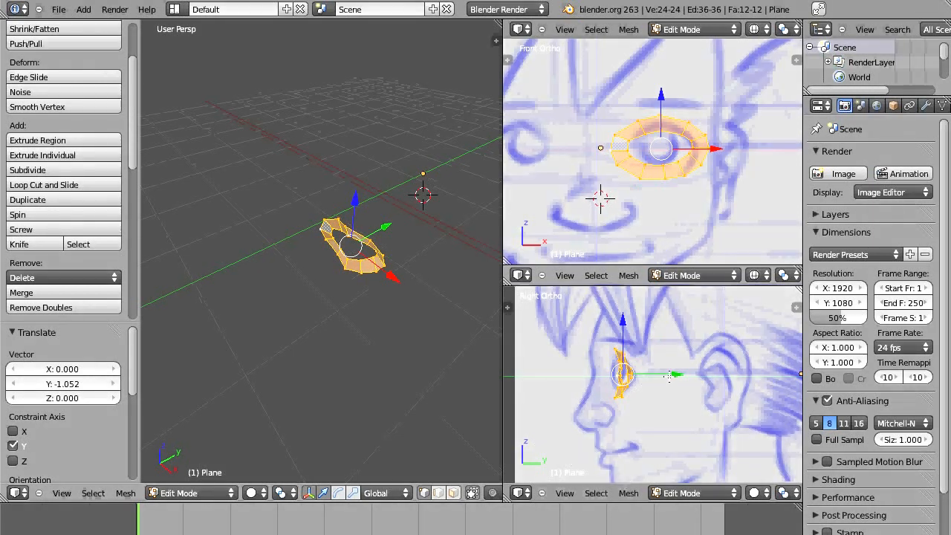
# Move the whole ring about -0.048 along Y to fine-tune its position on the side sketch's eye
pyautogui.press('g')
pyautogui.press('y')
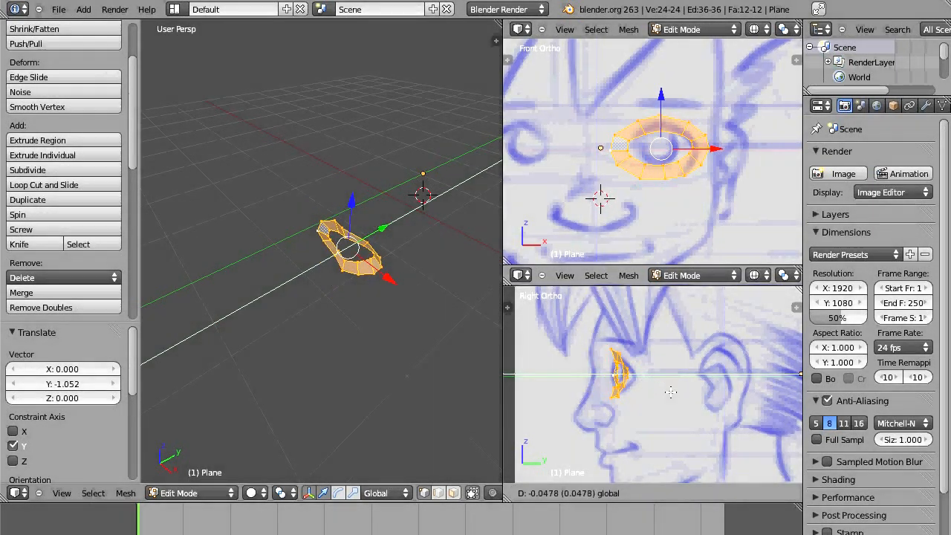
pyautogui.click(670, 392)
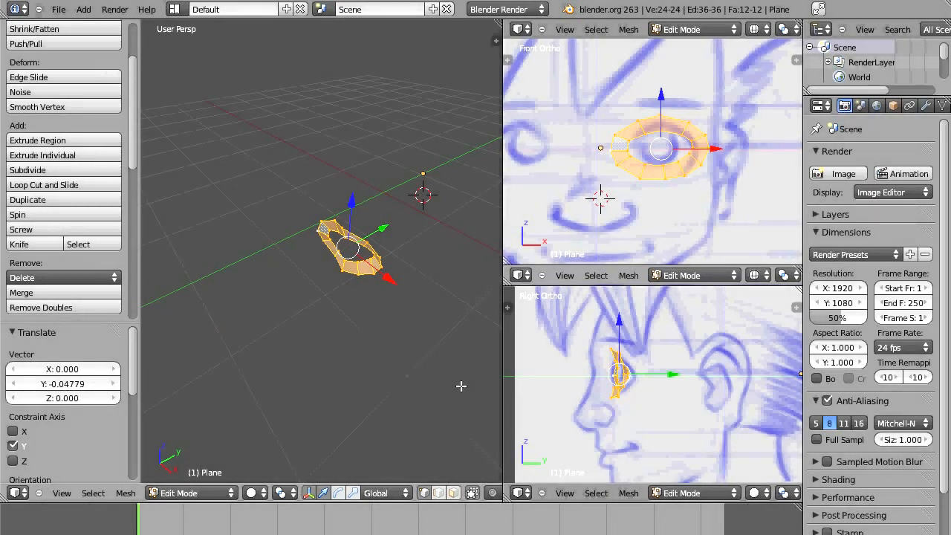
pyautogui.moveTo(460, 385)
pyautogui.mouseDown(button='middle')
pyautogui.moveTo(223, 384)
pyautogui.moveTo(458, 397)
pyautogui.mouseUp(button='middle')
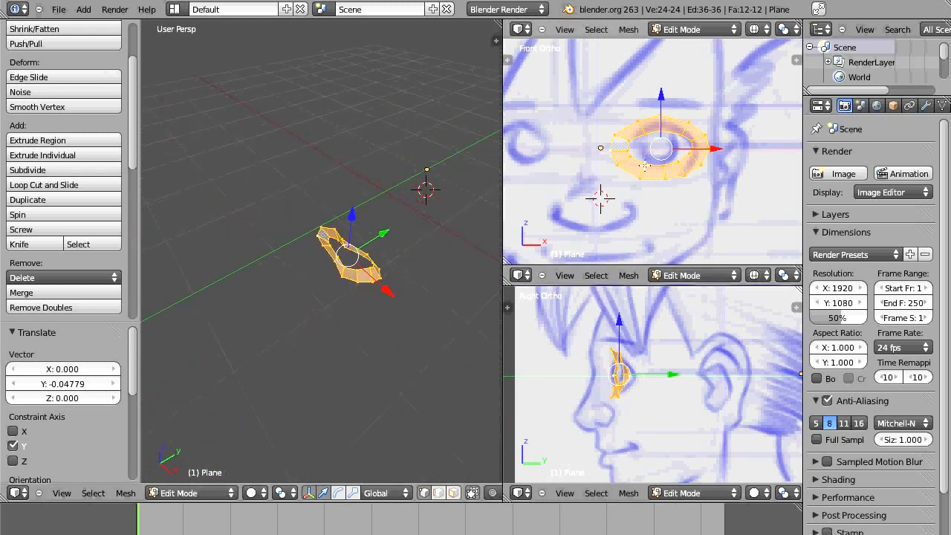
pyautogui.scroll(-3, 647, 166)
pyautogui.scroll(-2, 648, 166)
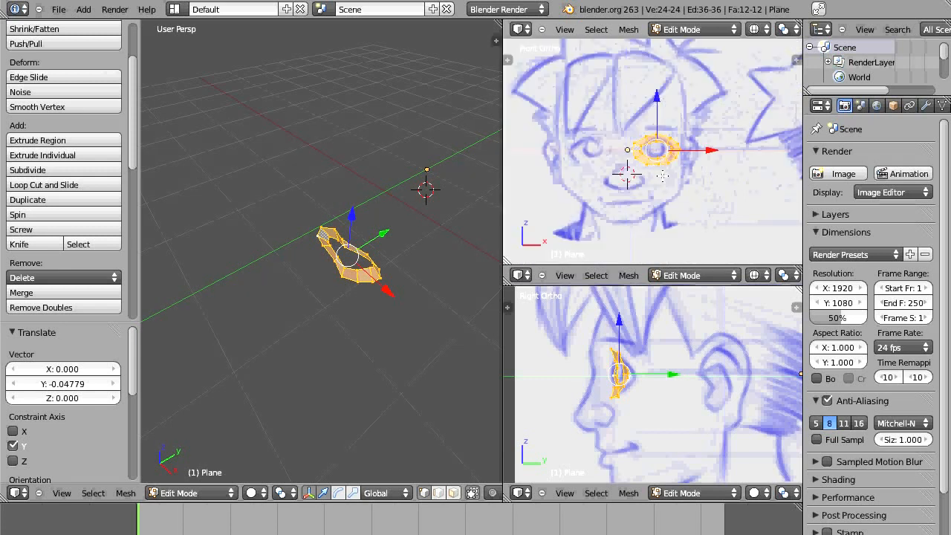
pyautogui.moveTo(691, 181)
pyautogui.keyDown('shift'); pyautogui.mouseDown(button='middle')
pyautogui.moveTo(698, 201)
pyautogui.moveTo(687, 188)
pyautogui.mouseUp(button='middle'); pyautogui.keyUp('shift')
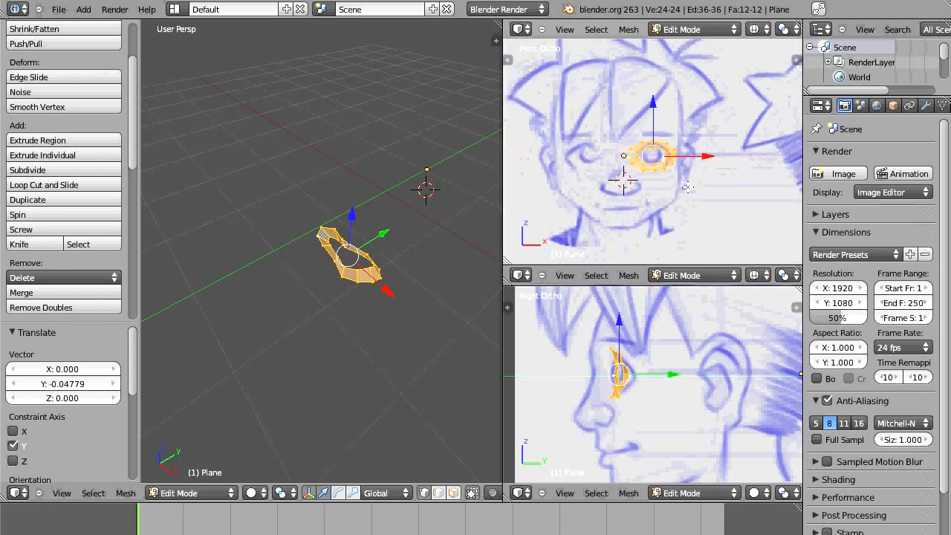
pyautogui.moveTo(406, 250); pyautogui.dragTo(390, 209, button='middle')
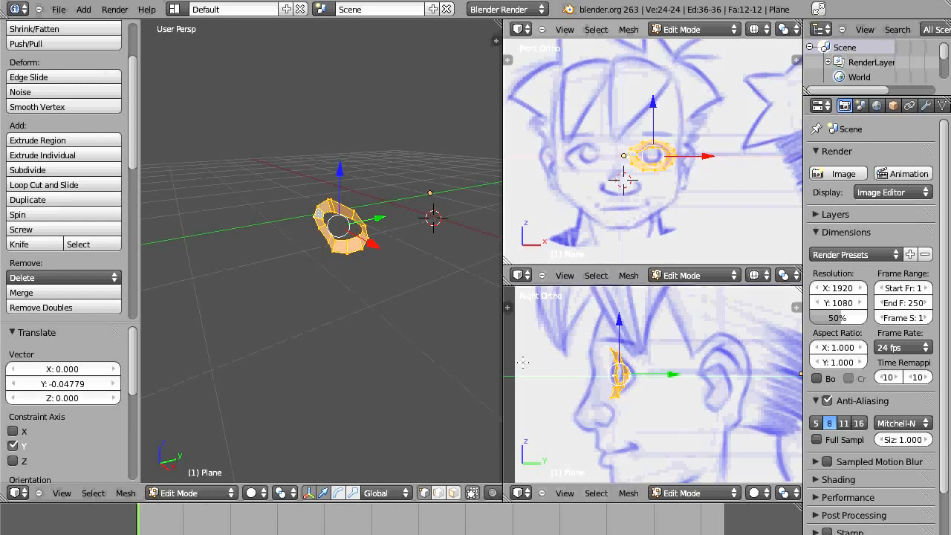
pyautogui.moveTo(377, 230); pyautogui.dragTo(416, 275, button='middle')
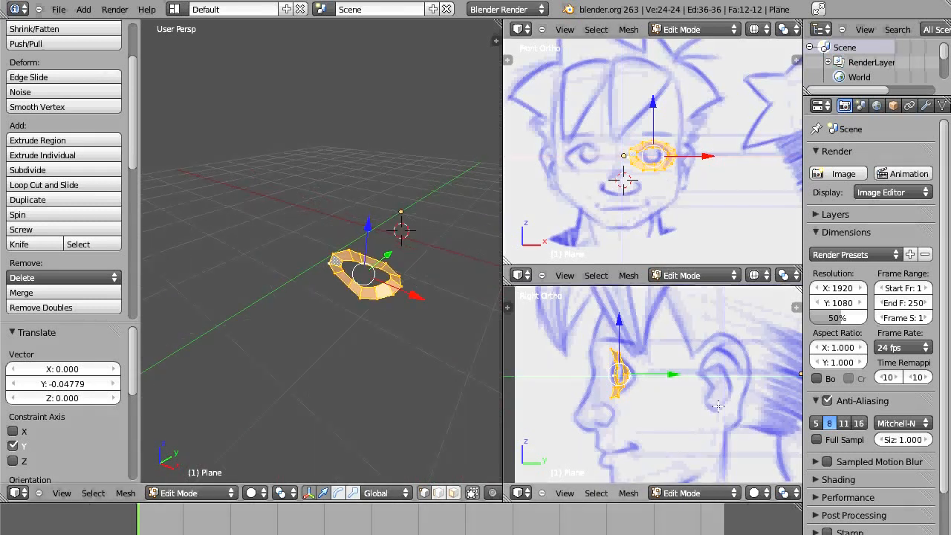
# Widen the reference viewports and duplicate the eye ring onto the front sketch's mouth, offset about -0.425 in X and -1.072 in Z
pyautogui.press('KP_1')
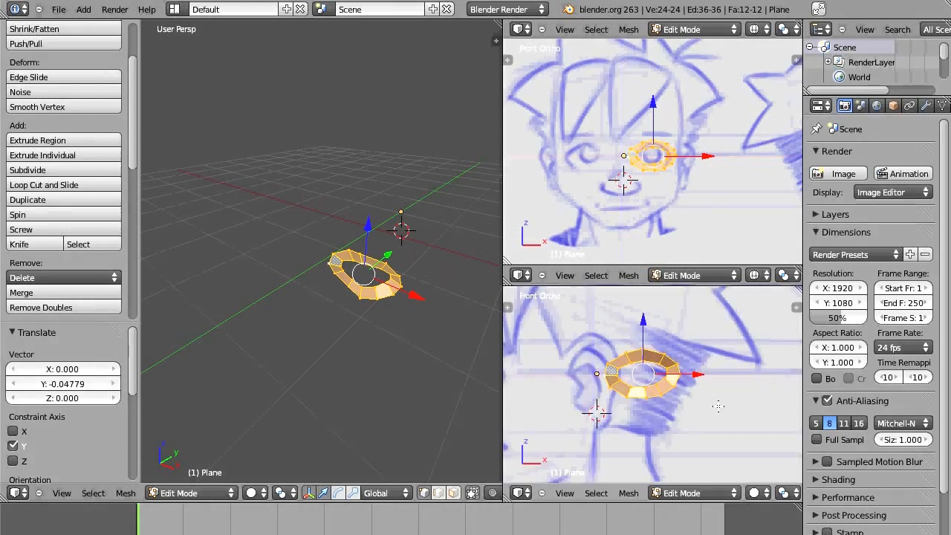
pyautogui.press('KP_3')
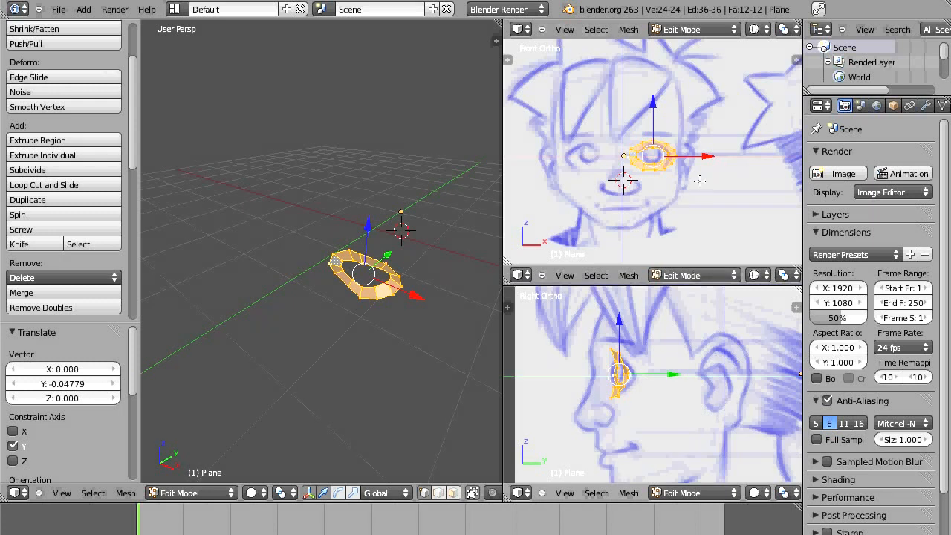
pyautogui.scroll(-2, 701, 174)
pyautogui.scroll(6, 701, 174)
pyautogui.keyDown('shift'); pyautogui.moveTo(701, 174); pyautogui.dragTo(699, 68, button='middle'); pyautogui.keyUp('shift')
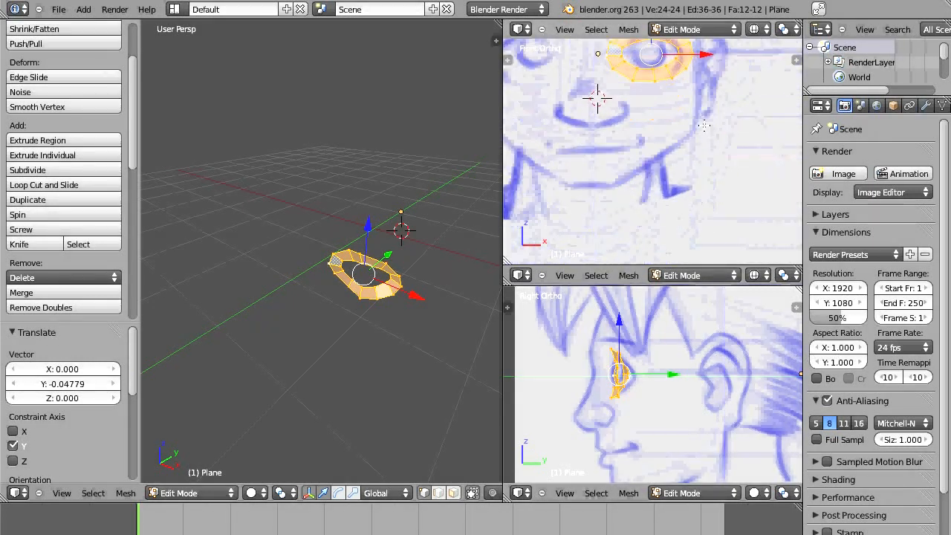
pyautogui.moveTo(505, 288); pyautogui.dragTo(449, 288)
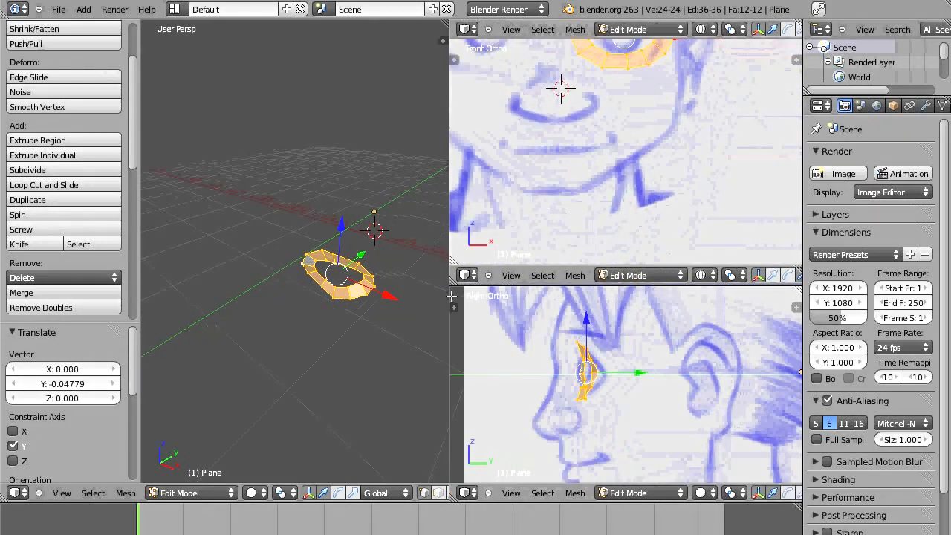
pyautogui.keyDown('shift'); pyautogui.moveTo(580, 165); pyautogui.dragTo(587, 222, button='middle'); pyautogui.keyUp('shift')
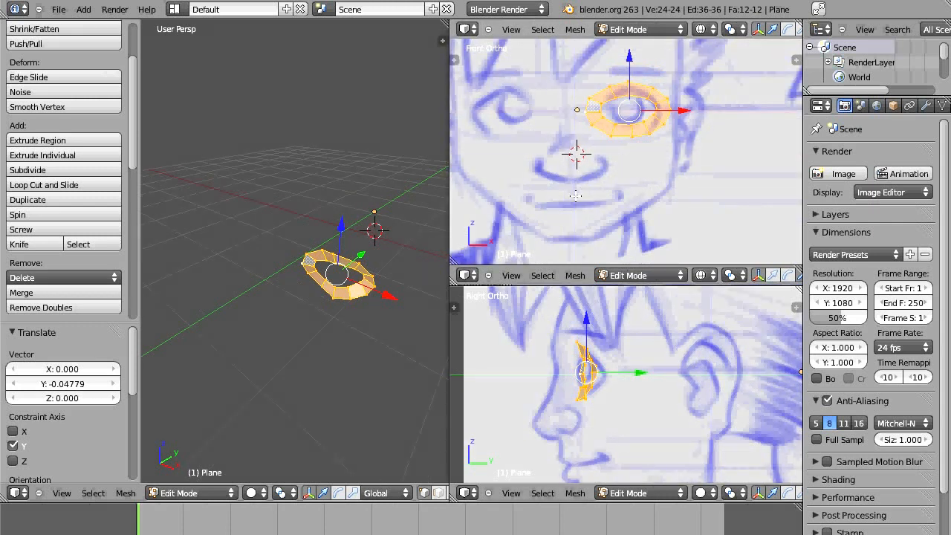
pyautogui.hotkey('shift', 'd')
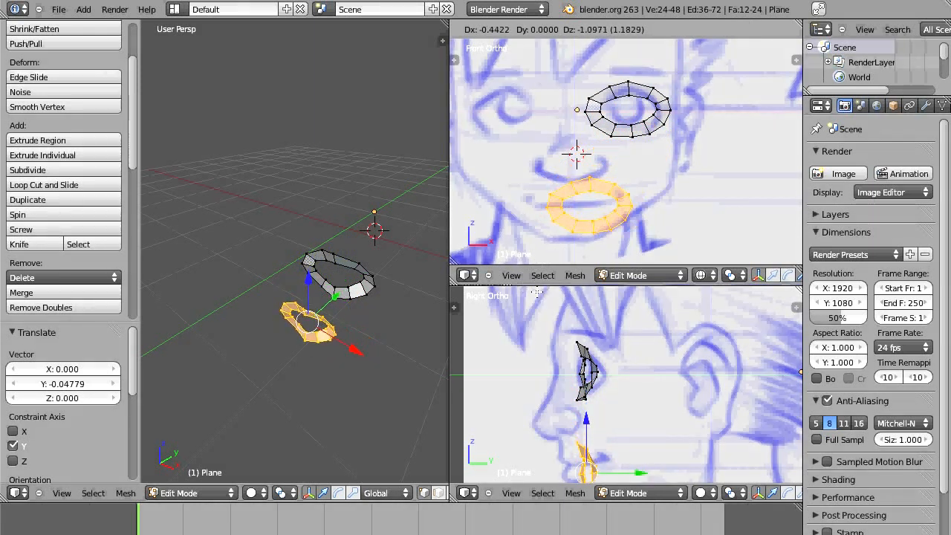
pyautogui.click(539, 291)
pyautogui.keyDown('shift'); pyautogui.moveTo(635, 223); pyautogui.dragTo(735, 219, button='middle'); pyautogui.keyUp('shift')
pyautogui.scroll(6, 645, 135)
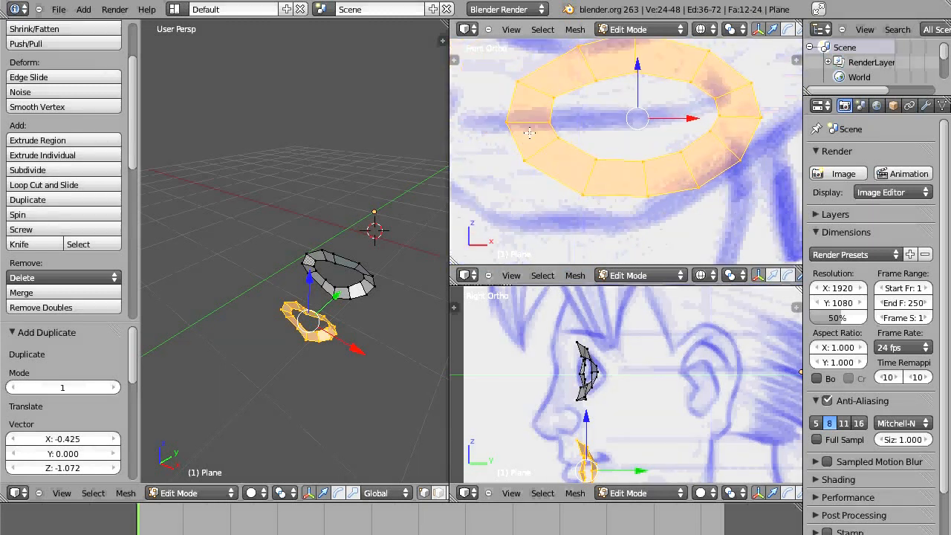
pyautogui.rightClick(524, 161)
pyautogui.keyDown('shift'); pyautogui.rightClick(555, 140); pyautogui.keyUp('shift')
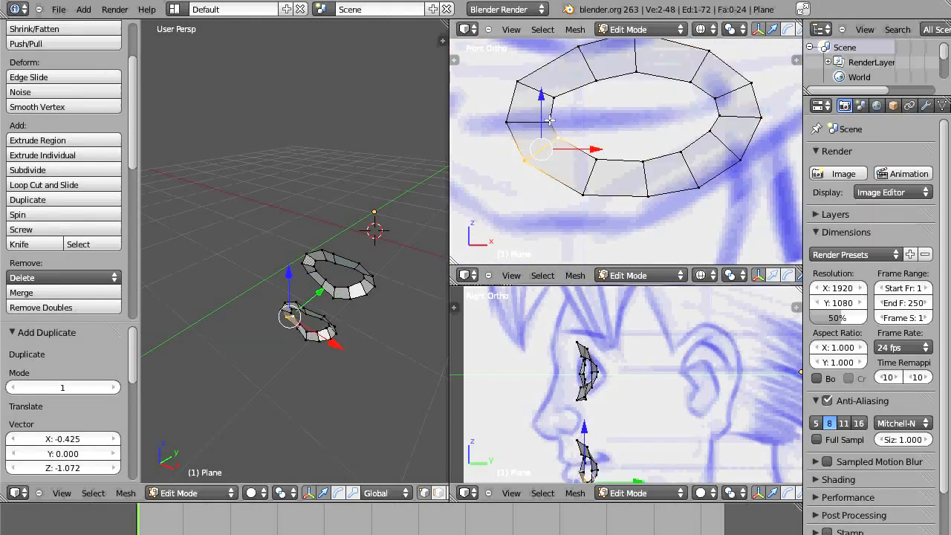
pyautogui.keyDown('shift'); pyautogui.rightClick(550, 121); pyautogui.keyUp('shift')
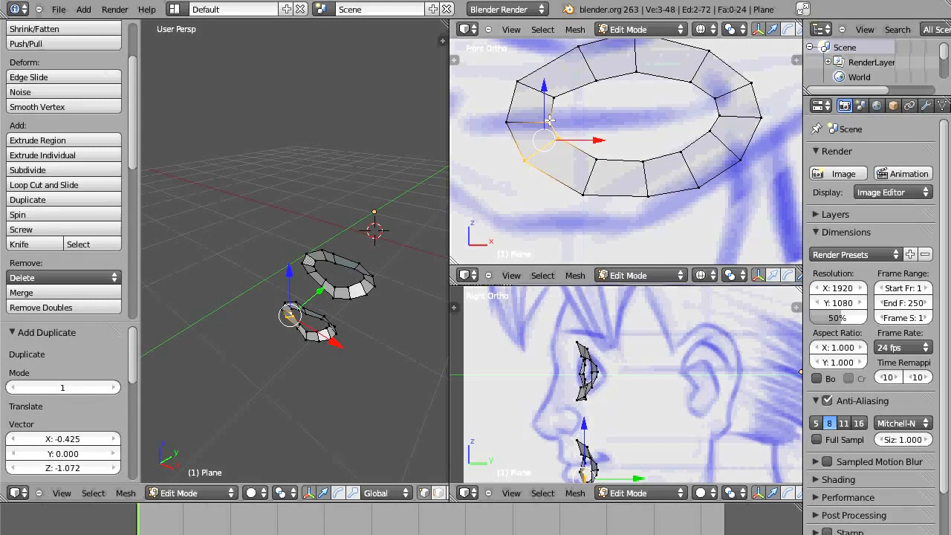
# Switch to face selection and delete the four faces at the mouth ring's end nearest the face's centre line
pyautogui.hotkey('ctrl', 'Tab')
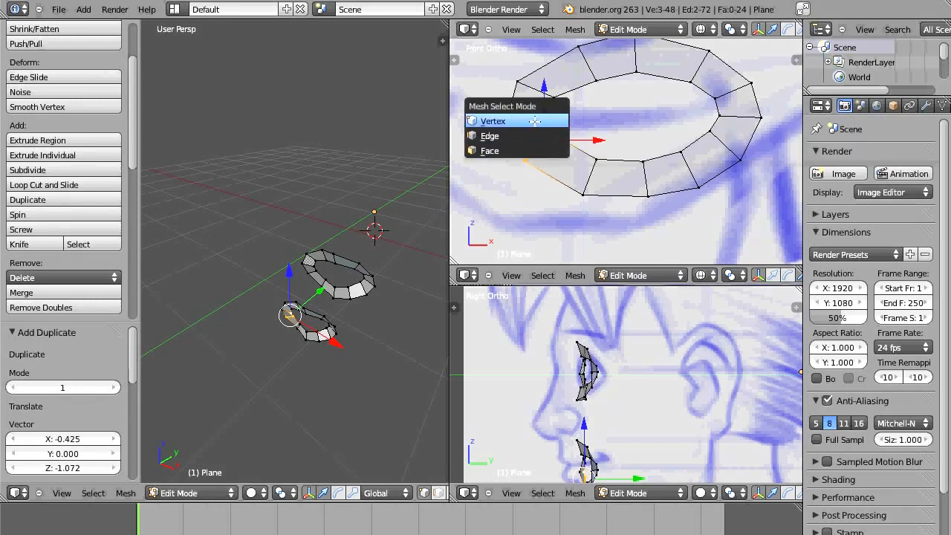
pyautogui.click(534, 151)
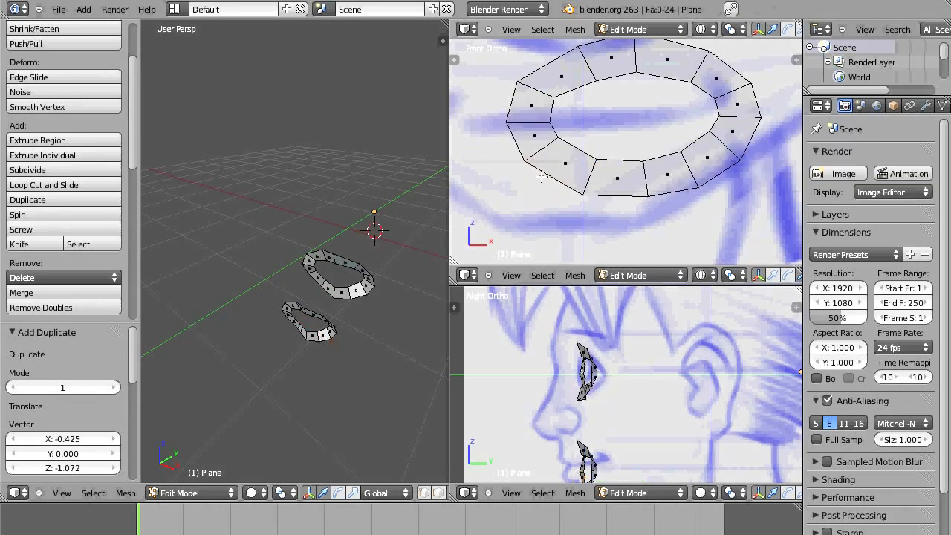
pyautogui.rightClick(532, 140)
pyautogui.keyDown('shift'); pyautogui.rightClick(528, 110); pyautogui.keyUp('shift')
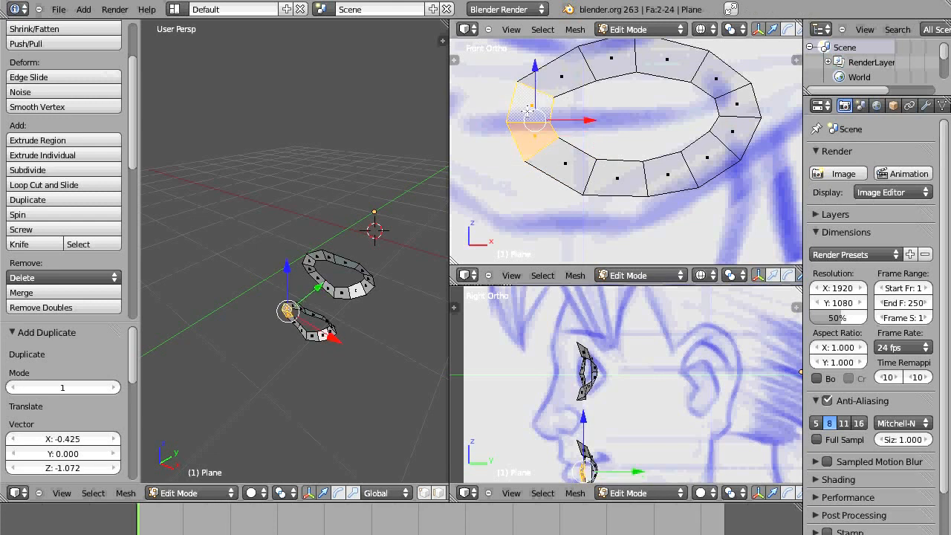
pyautogui.keyDown('shift'); pyautogui.rightClick(553, 167); pyautogui.keyUp('shift')
pyautogui.keyDown('shift'); pyautogui.rightClick(544, 76); pyautogui.keyUp('shift')
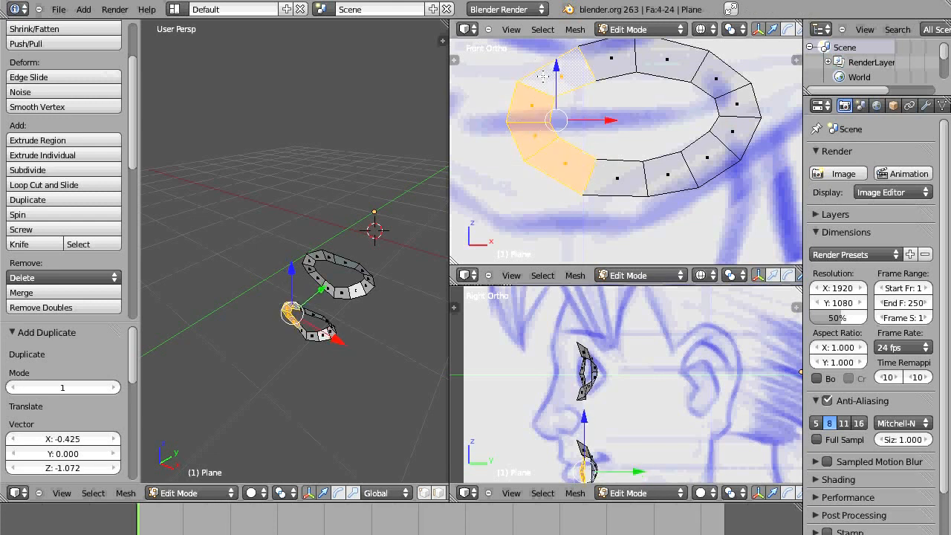
pyautogui.press('x')
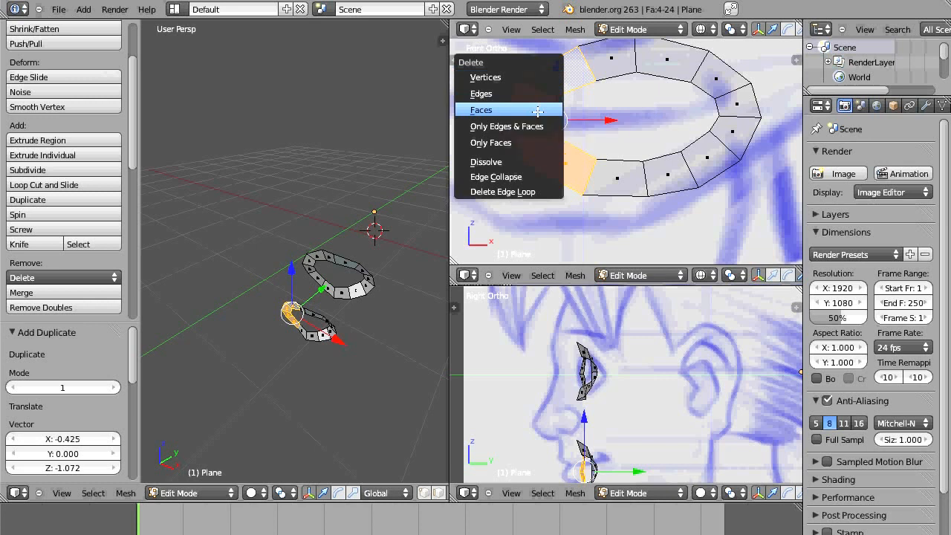
pyautogui.click(537, 111)
# Switch back to vertex selection, lasso the whole remaining mouth strip and scale it to 0.320 along Z
pyautogui.hotkey('ctrl', 'Tab')
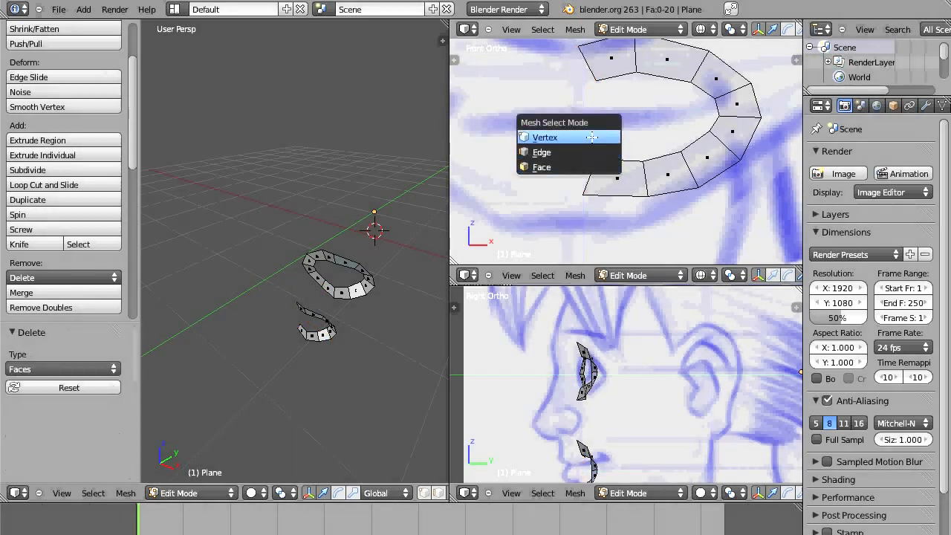
pyautogui.click(583, 135)
pyautogui.rightClick(597, 80)
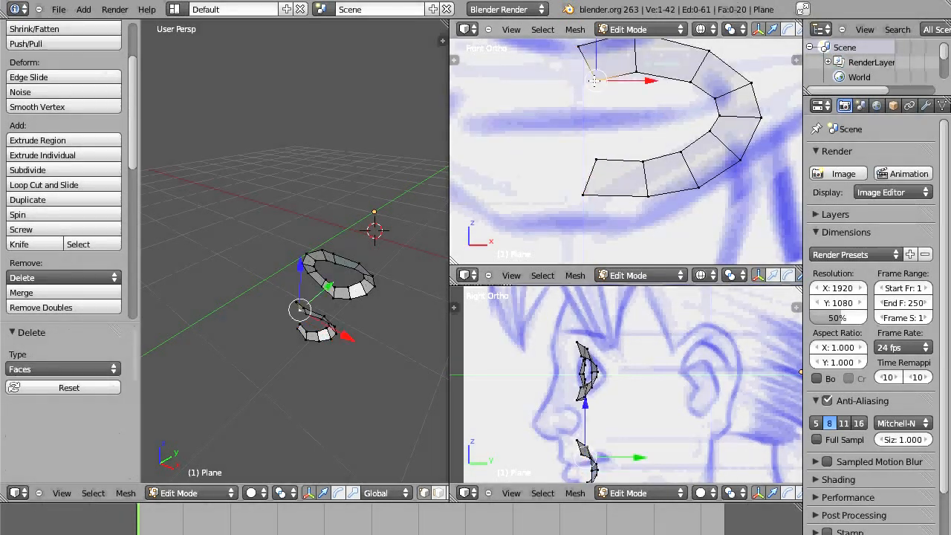
pyautogui.rightClick(634, 73)
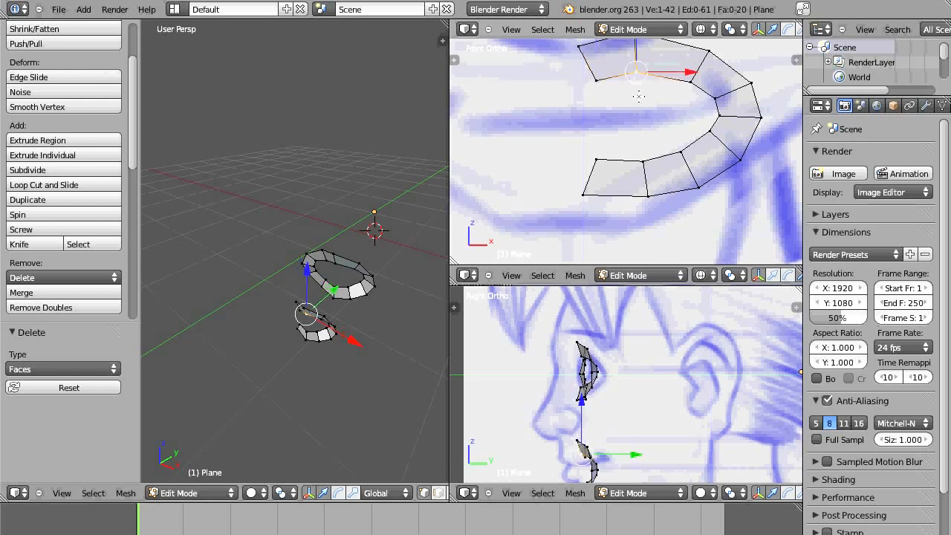
pyautogui.keyDown('shift'); pyautogui.moveTo(687, 165); pyautogui.dragTo(679, 201, button='middle'); pyautogui.keyUp('shift')
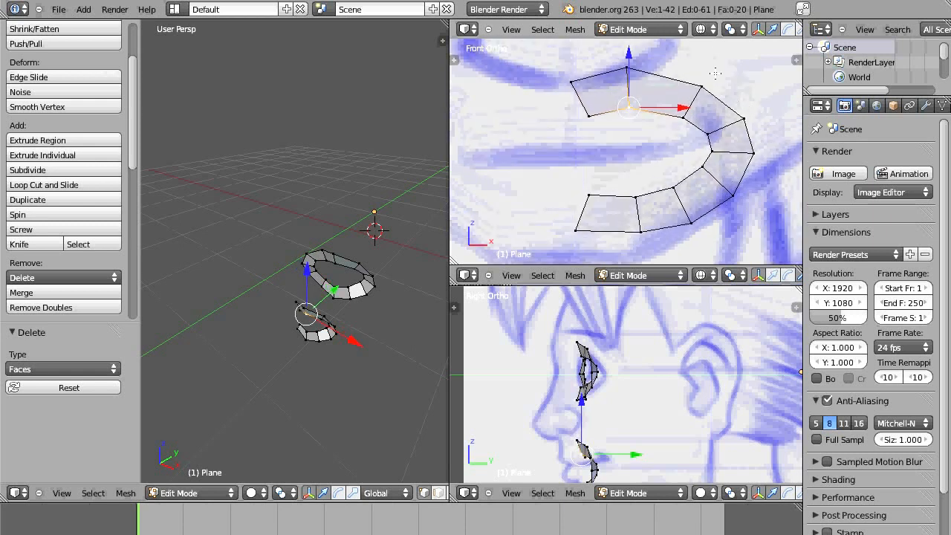
pyautogui.moveTo(702, 56)
pyautogui.keyDown('ctrl'); pyautogui.mouseDown()
pyautogui.moveTo(753, 244)
pyautogui.moveTo(503, 114)
pyautogui.moveTo(694, 51)
pyautogui.moveTo(702, 57)
pyautogui.mouseUp(); pyautogui.keyUp('ctrl')
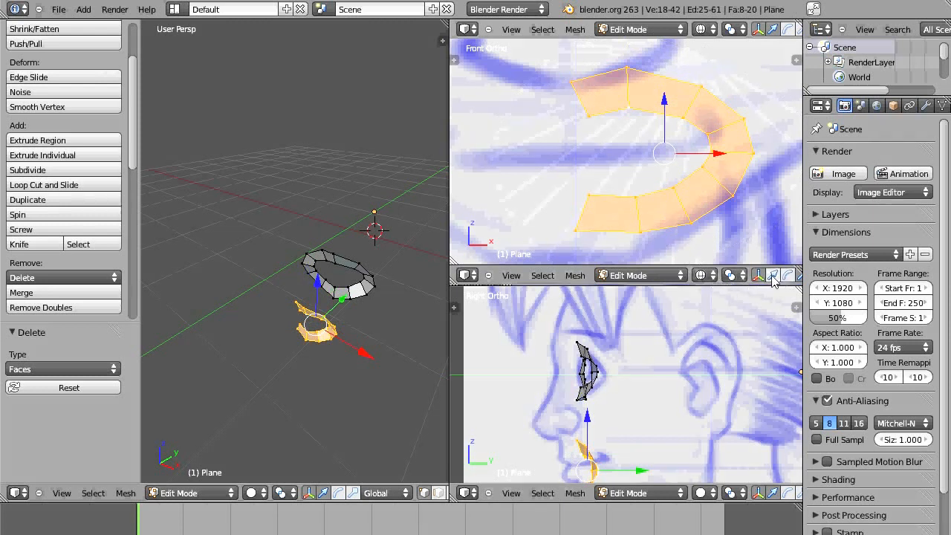
pyautogui.moveTo(747, 275); pyautogui.dragTo(641, 278, button='middle')
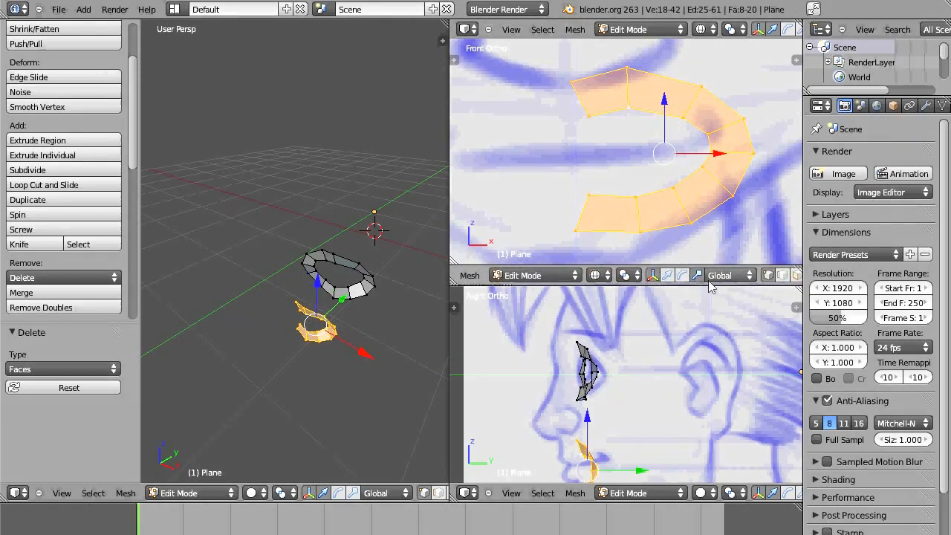
pyautogui.click(720, 276)
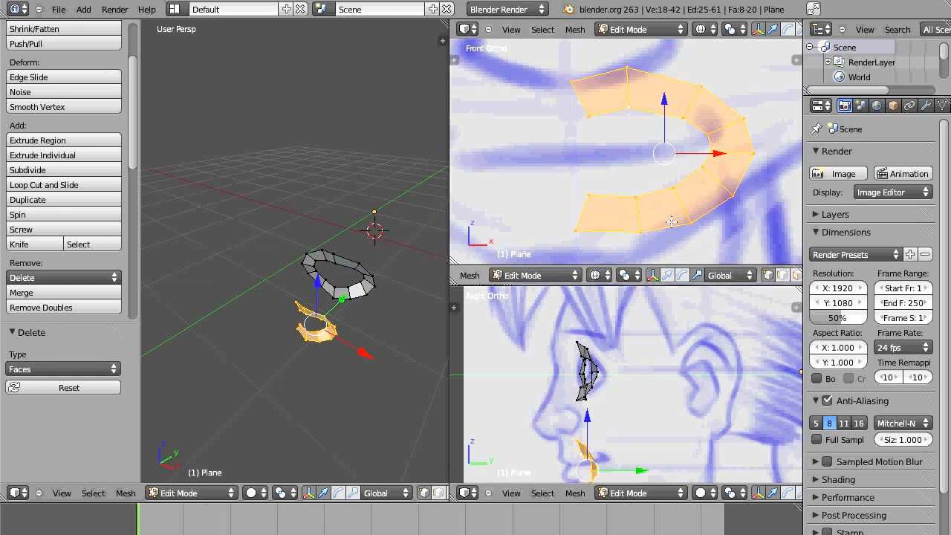
pyautogui.press('s')
pyautogui.press('z')
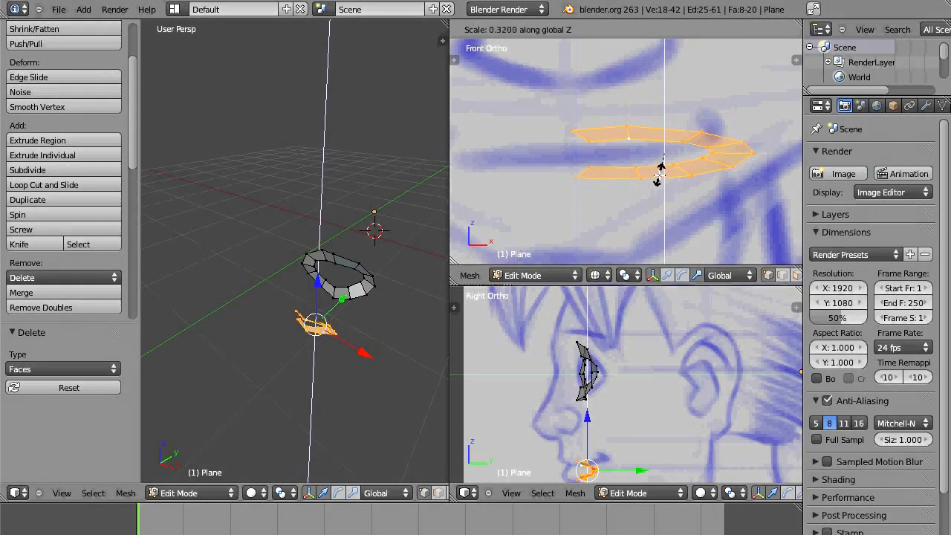
pyautogui.click(658, 172)
# Straighten the strip's open ends by moving the upper inner end vertex about -0.068 and the lower one about -0.054 along X
pyautogui.rightClick(587, 141)
pyautogui.press('g')
pyautogui.press('x')
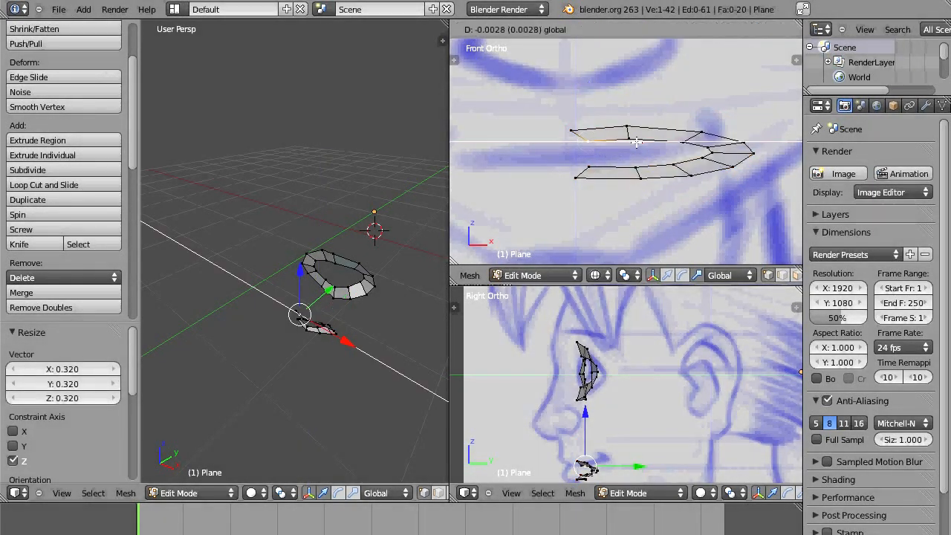
pyautogui.click(624, 147)
pyautogui.rightClick(591, 166)
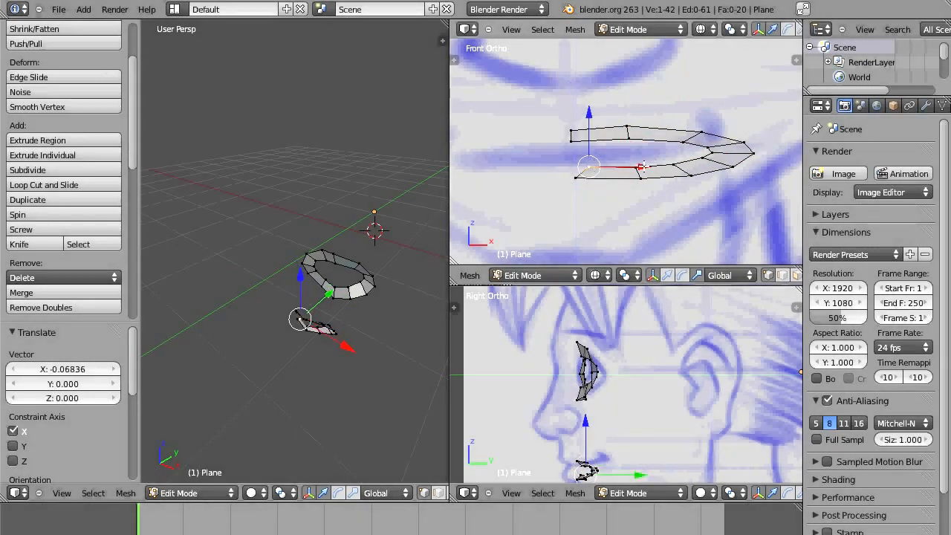
pyautogui.press('g')
pyautogui.press('x')
pyautogui.click(629, 168)
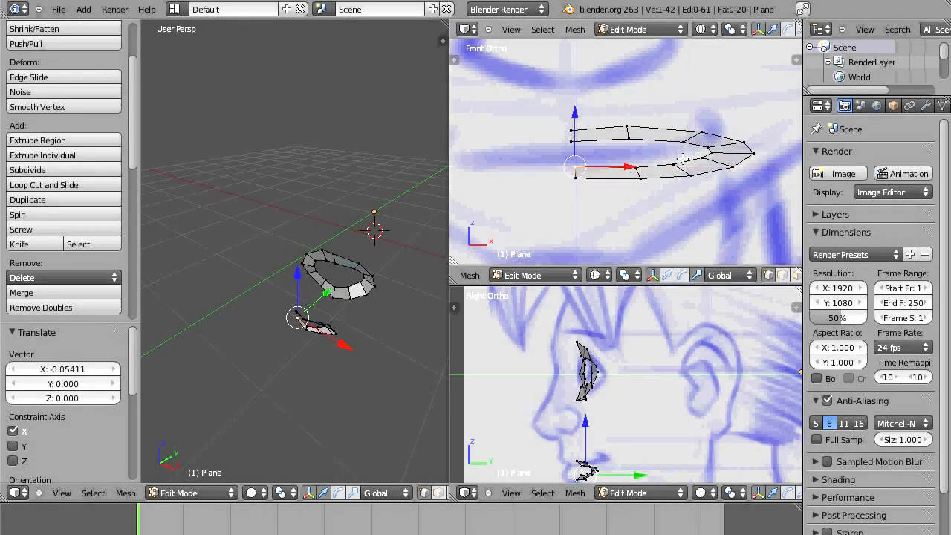
# Level the next inner-edge vertices by moving the upper one about -0.014 and the lower one about 0.009 along Z
pyautogui.rightClick(628, 139)
pyautogui.moveTo(631, 87); pyautogui.dragTo(631, 91)
pyautogui.scroll(1, 648, 135)
pyautogui.rightClick(638, 169)
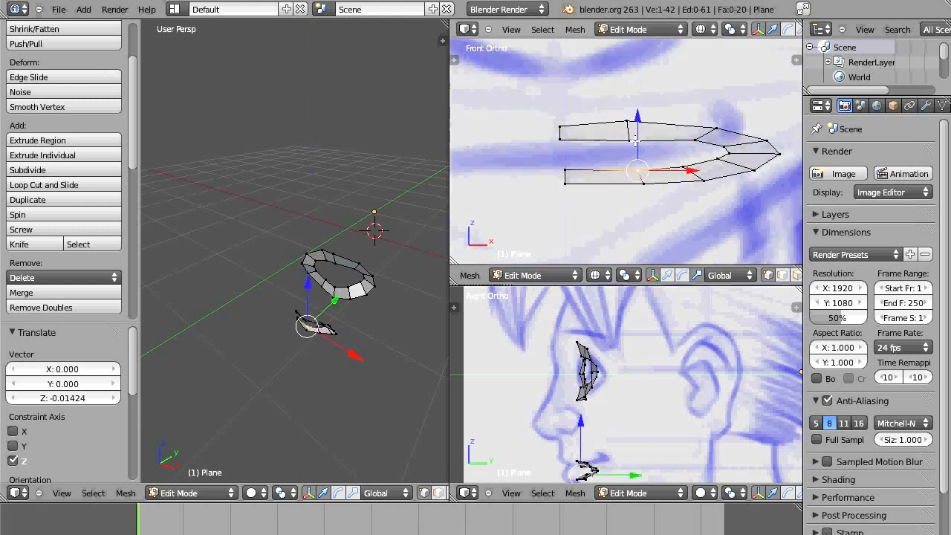
pyautogui.press('g')
pyautogui.press('z')
pyautogui.click(639, 113)
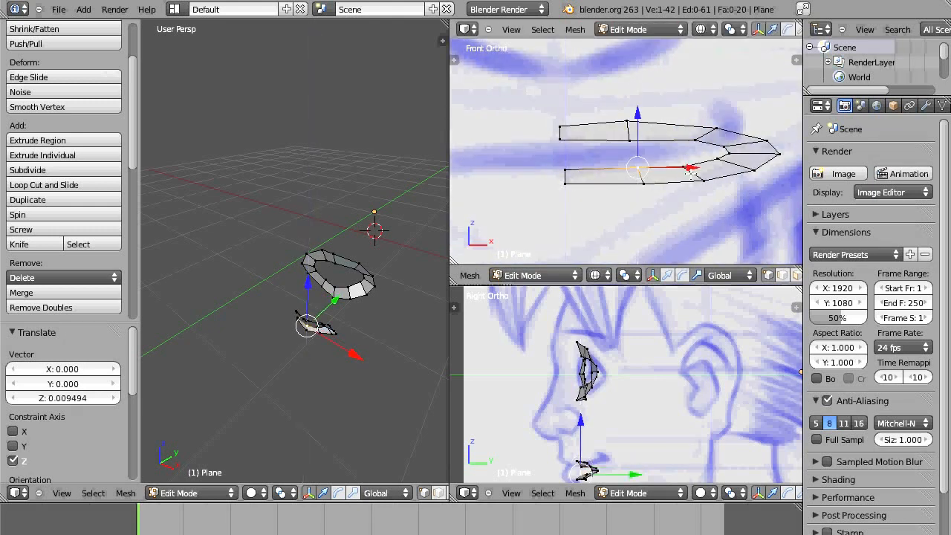
# Move the lower lip's third inner vertex about 0.026 X, 0.019 Z, and the upper lip's third outer vertex about -0.062 X, 0.024 Z
pyautogui.rightClick(683, 167)
pyautogui.press('g')
pyautogui.click(701, 158)
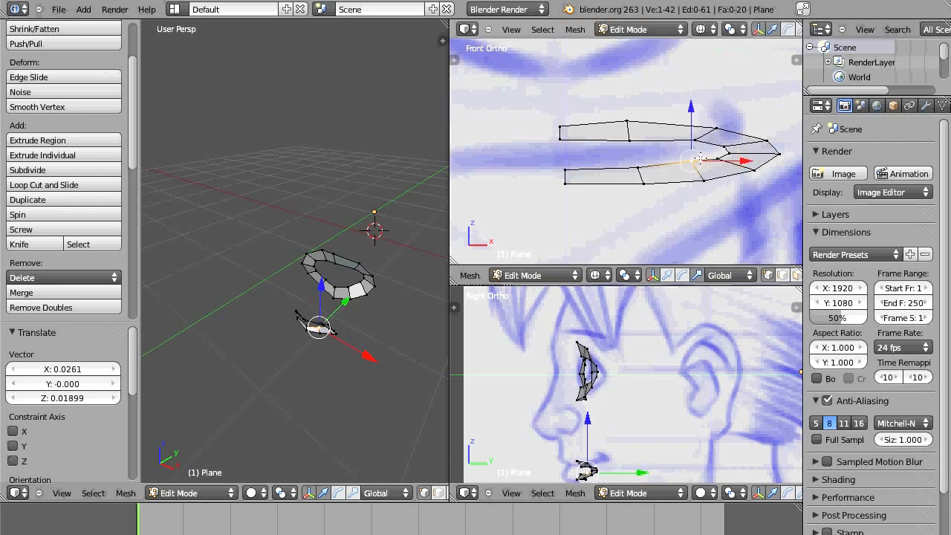
pyautogui.rightClick(697, 138)
pyautogui.click(713, 128)
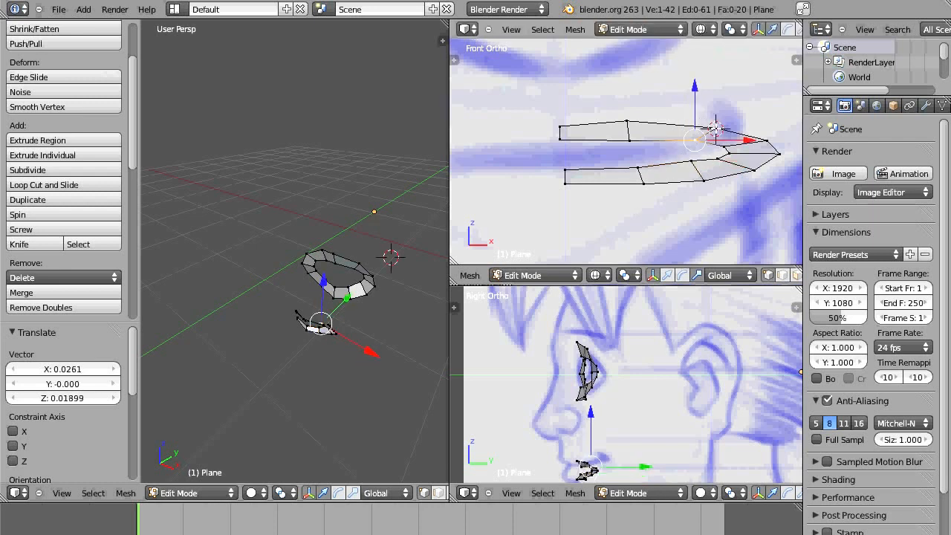
pyautogui.press('g')
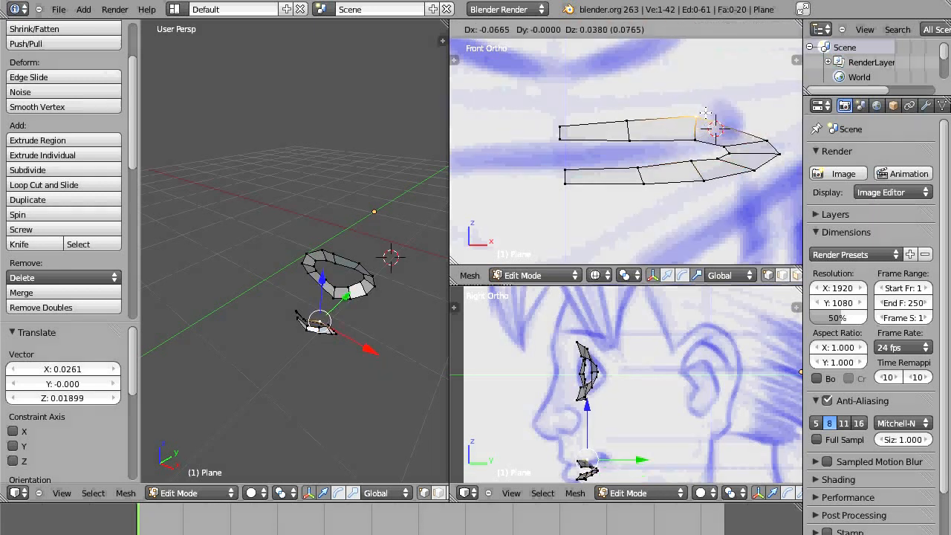
pyautogui.click(705, 115)
# Move the mouth corner's lower inner vertex about 0.024 X, -0.005 Z, and its upper outer vertex about -0.121 X, 0.017 Z
pyautogui.rightClick(720, 159)
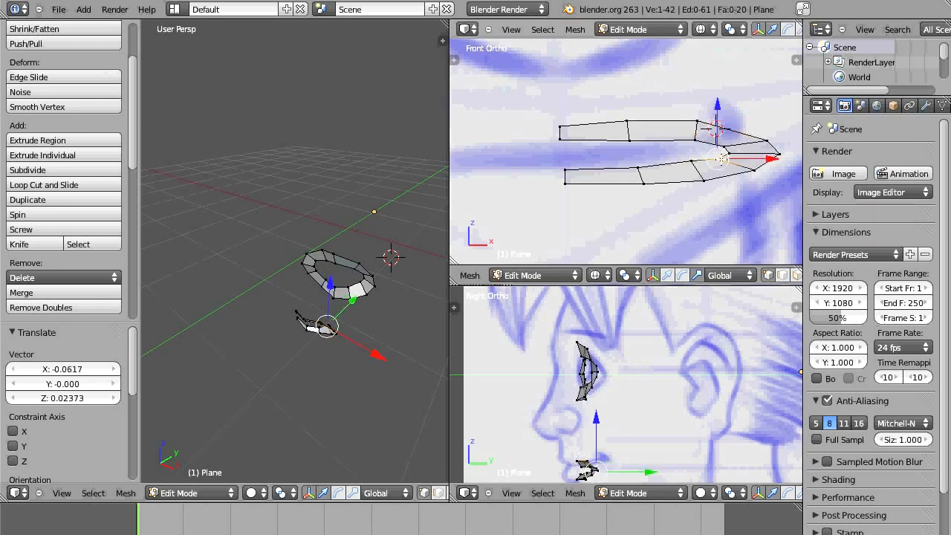
pyautogui.press('g')
pyautogui.click(765, 138)
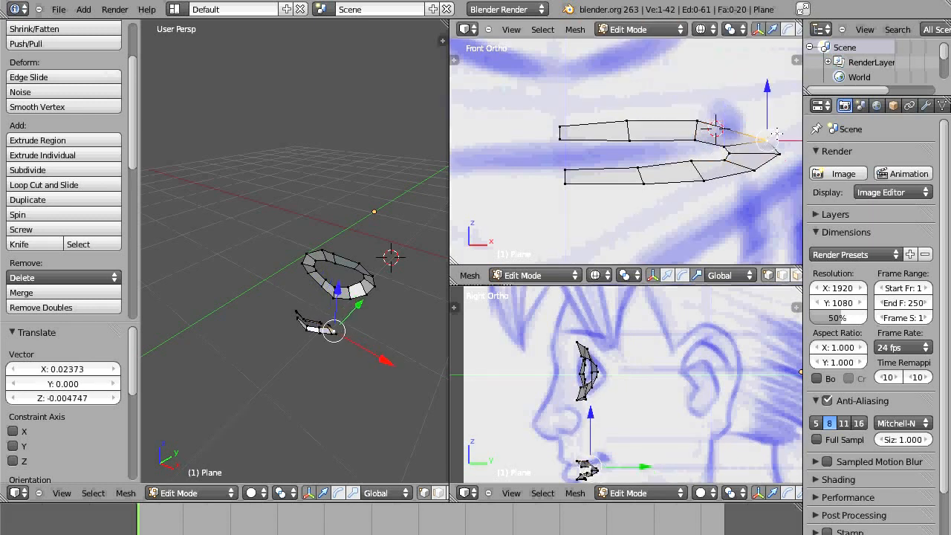
pyautogui.press('g')
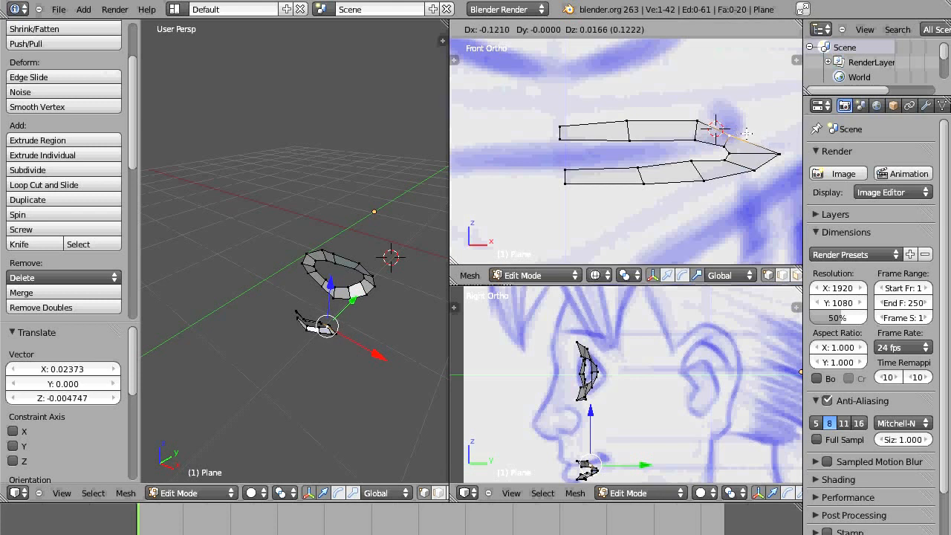
# Pull the outer corner tip in about -0.138 X, 0.014 Z, the lower outer vertex about -0.071 X, 0.007 Z, and lower the tip about 0.009
pyautogui.click(779, 151)
pyautogui.press('g')
pyautogui.click(745, 146)
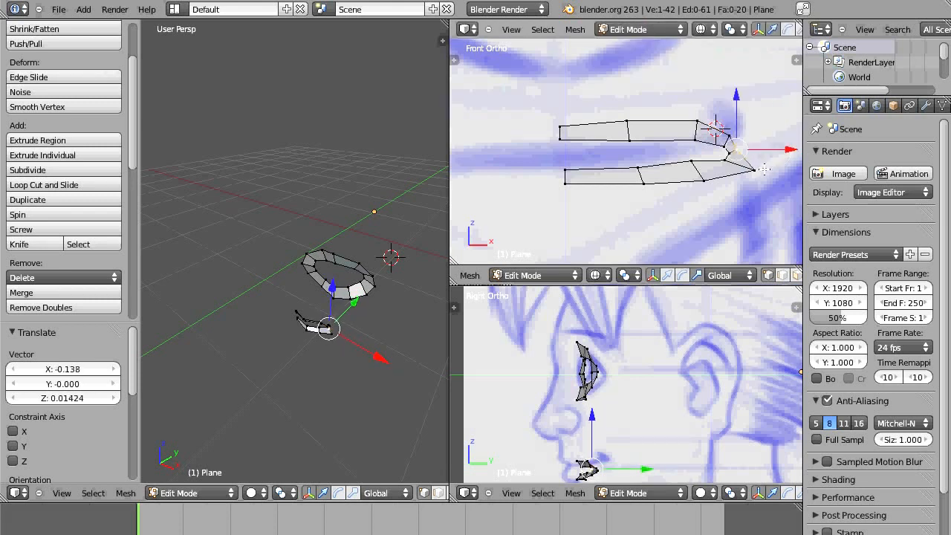
pyautogui.rightClick(756, 169)
pyautogui.press('g')
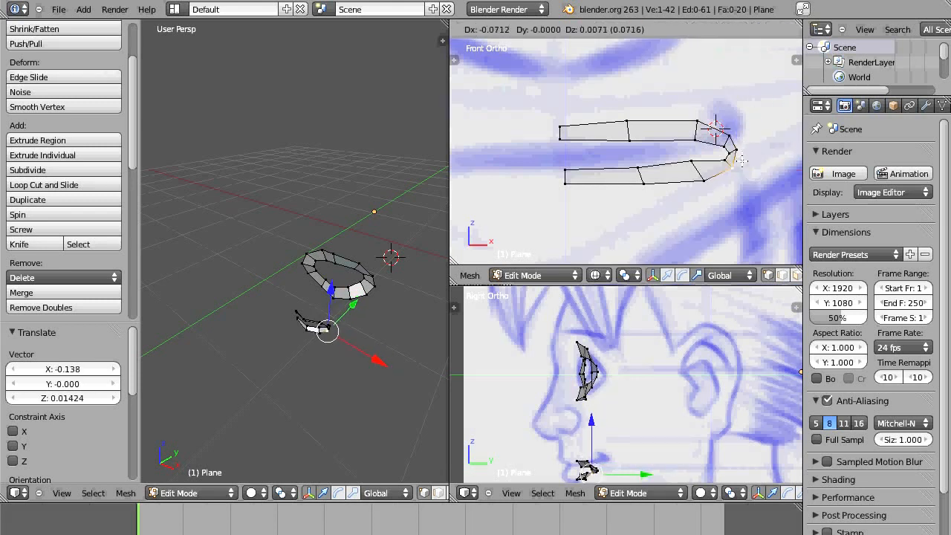
pyautogui.click(735, 150)
pyautogui.press('g')
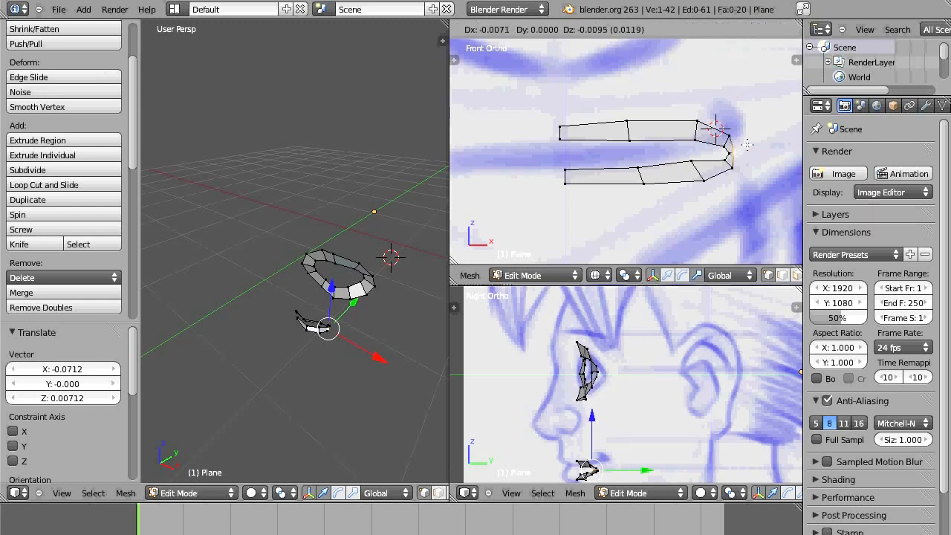
pyautogui.click(747, 145)
# Select the three inner vertices at the mouth corner and move them about -0.005 X and 0.005 Z
pyautogui.rightClick(725, 159)
pyautogui.keyDown('shift'); pyautogui.rightClick(729, 154); pyautogui.keyUp('shift')
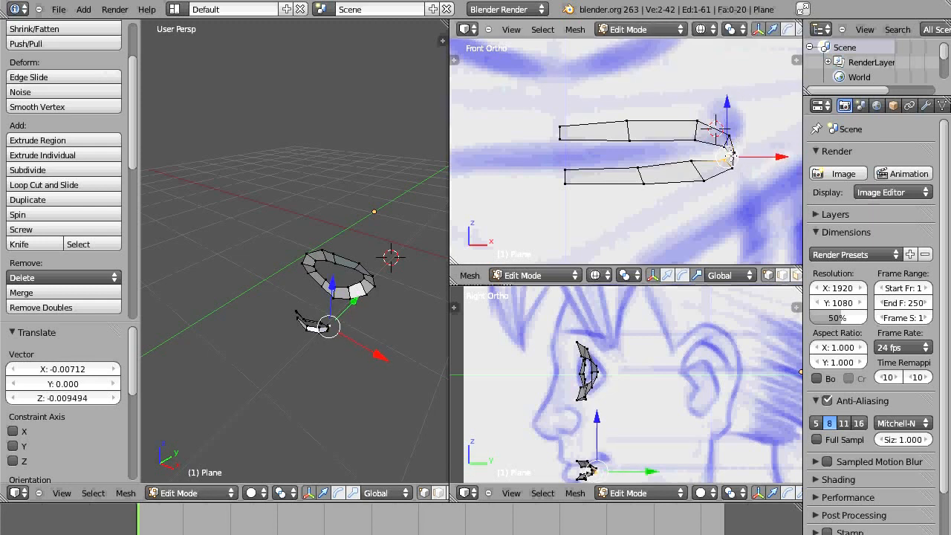
pyautogui.keyDown('shift'); pyautogui.rightClick(724, 147); pyautogui.keyUp('shift')
pyautogui.press('g')
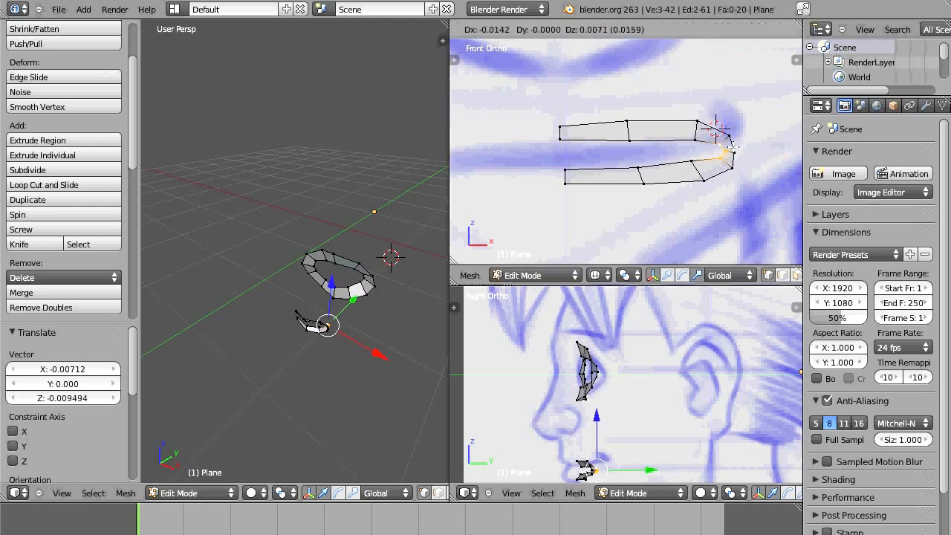
pyautogui.click(731, 148)
# Nudge the mouth corner's lower outer vertex about -0.007 X, 0.012 Z, and its upper outer vertex about 0.002 X, -0.014 Z
pyautogui.rightClick(732, 169)
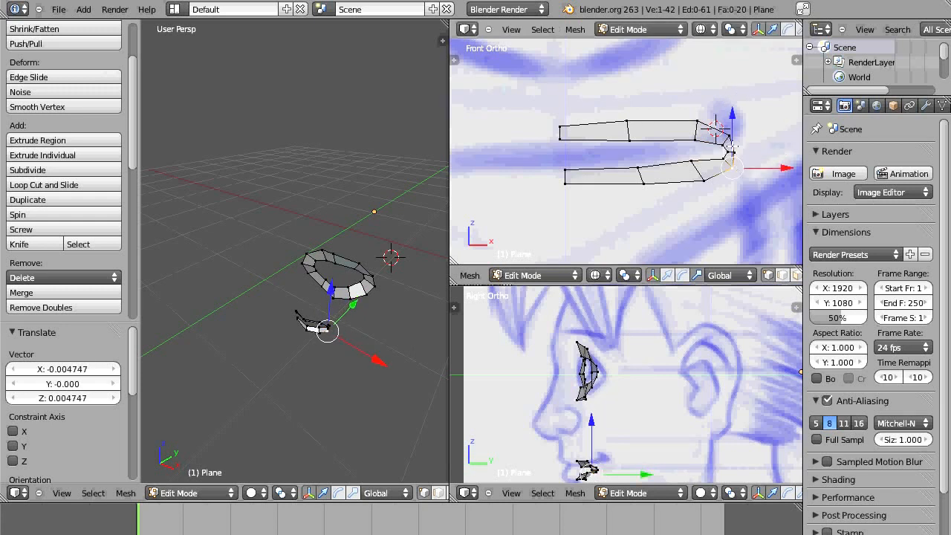
pyautogui.keyDown('shift'); pyautogui.rightClick(731, 137); pyautogui.keyUp('shift')
pyautogui.rightClick(732, 168)
pyautogui.press('g')
pyautogui.click(735, 133)
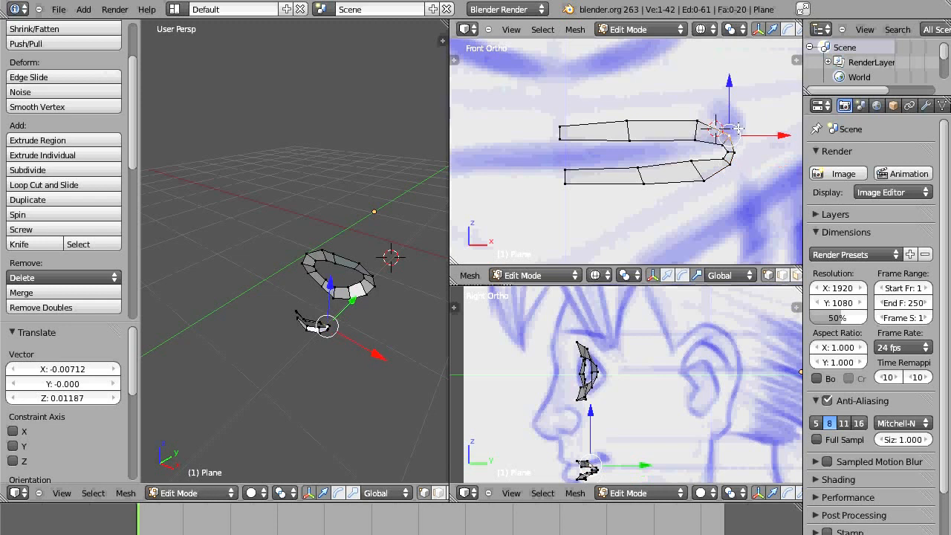
pyautogui.press('g')
pyautogui.click(739, 131)
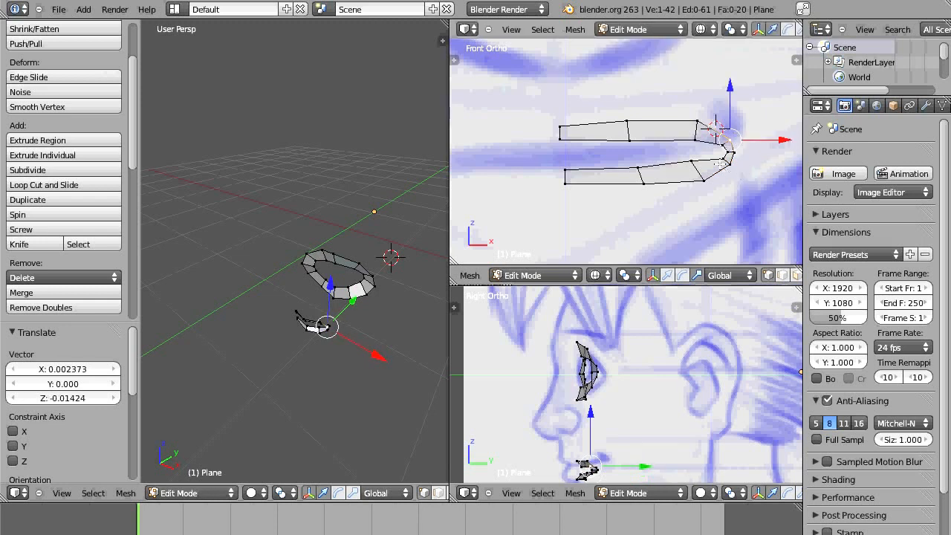
# Box-select the six vertices of the mouth corner and move them about 0.009 X and 0.021 Z
pyautogui.press('b')
pyautogui.moveTo(718, 133); pyautogui.dragTo(756, 168)
pyautogui.press('g')
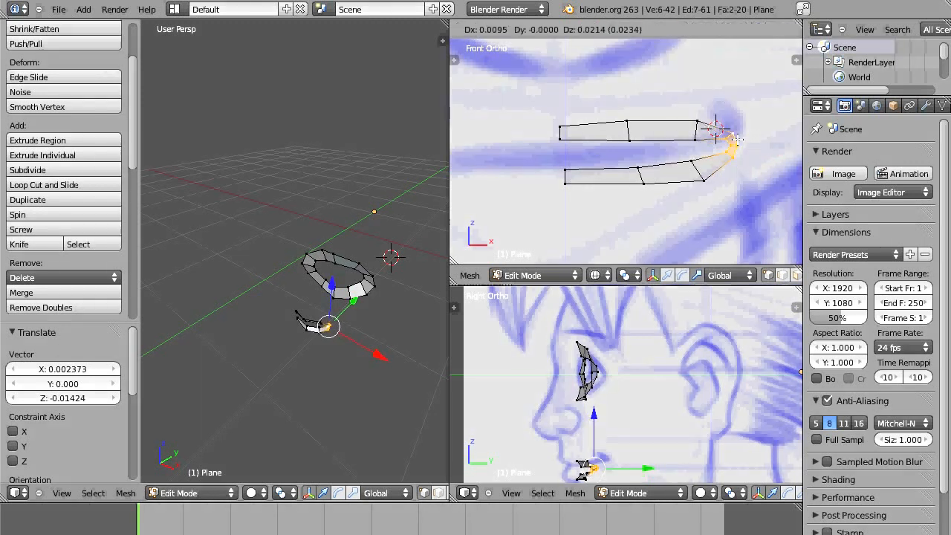
pyautogui.click(737, 139)
# Select the whole linked mouth strip and align it to the side sketch by moving it about -0.193 along Y and 0.022 along Z
pyautogui.rightClick(647, 186)
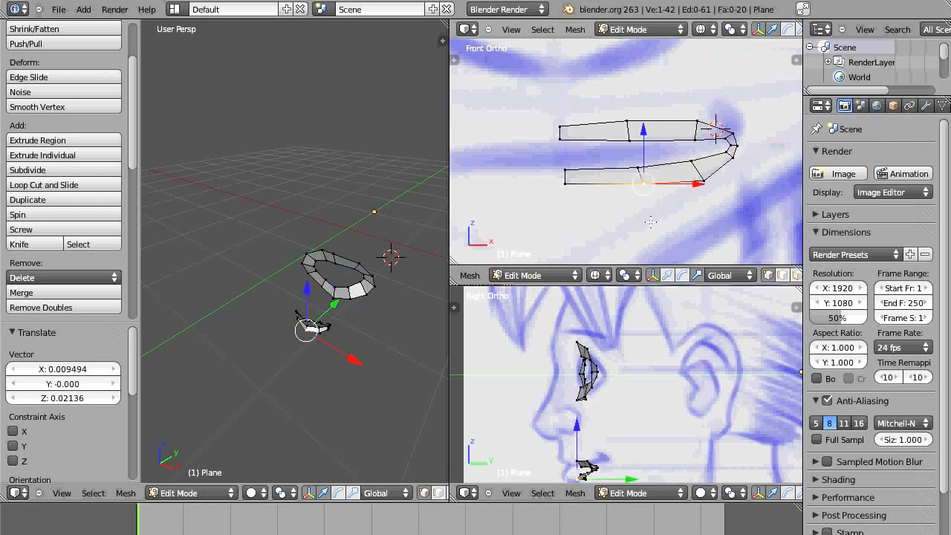
pyautogui.hotkey('ctrl', 'l')
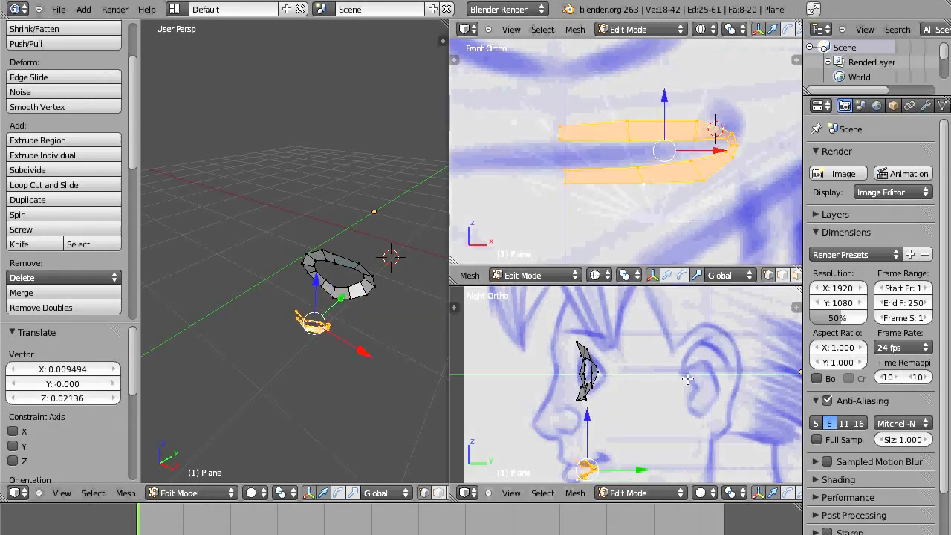
pyautogui.keyDown('shift'); pyautogui.moveTo(674, 410); pyautogui.dragTo(677, 306, button='middle'); pyautogui.keyUp('shift')
pyautogui.scroll(6, 664, 368)
pyautogui.keyDown('shift'); pyautogui.moveTo(566, 385); pyautogui.dragTo(667, 433, button='middle'); pyautogui.keyUp('shift')
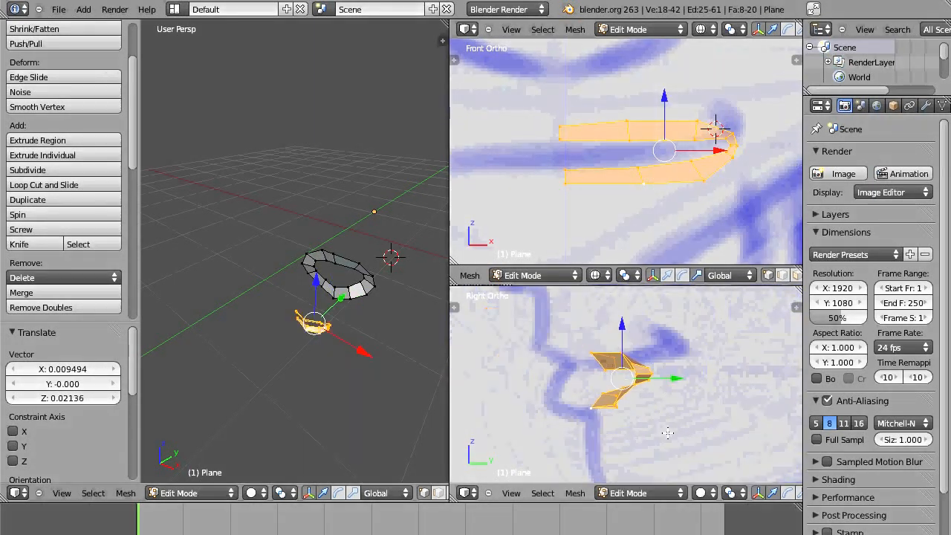
pyautogui.press('g')
pyautogui.press('y')
pyautogui.click(620, 387)
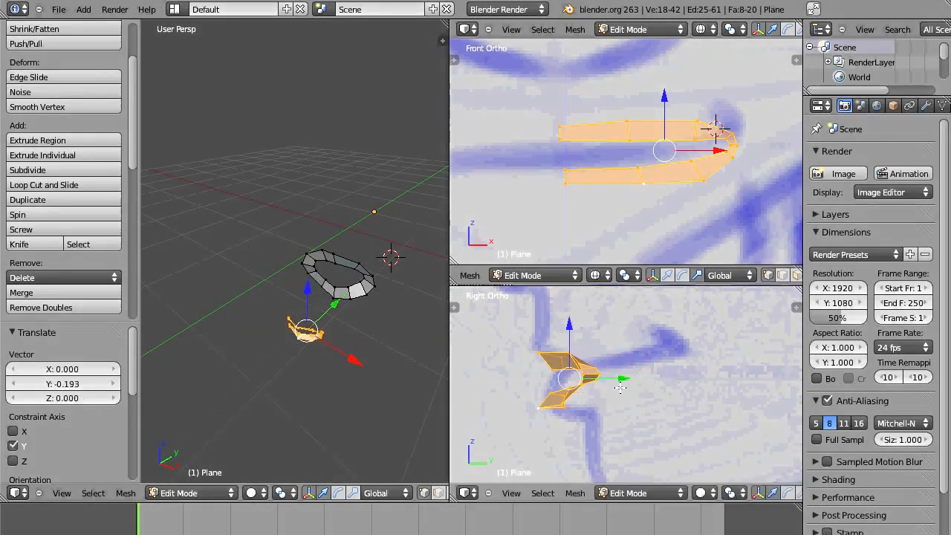
pyautogui.press('g')
pyautogui.press('z')
pyautogui.click(567, 324)
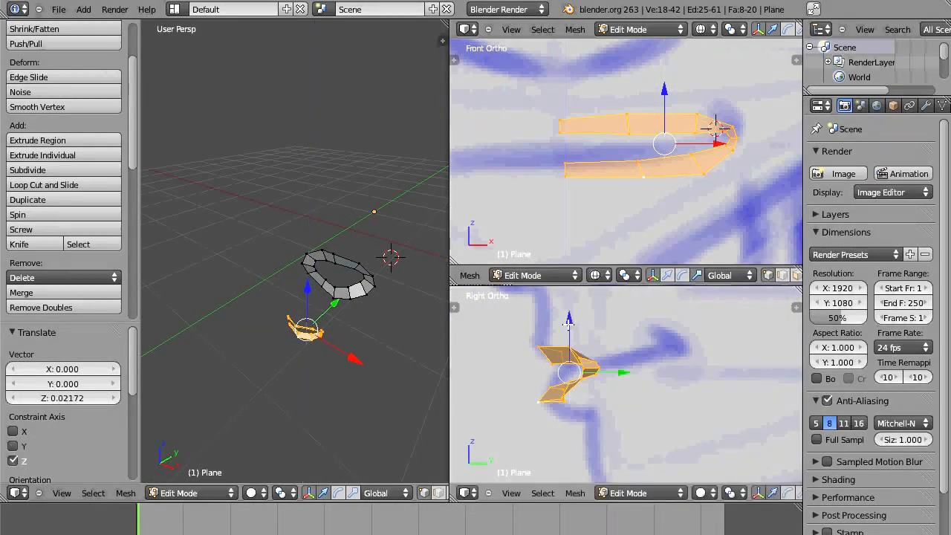
# Move the upper lip's first two outer vertices about -0.043 Y, 0.014 Z, and the end one a further -0.081 Y, 0.011 Z
pyautogui.keyDown('shift'); pyautogui.moveTo(568, 133); pyautogui.dragTo(580, 117, button='middle'); pyautogui.keyUp('shift')
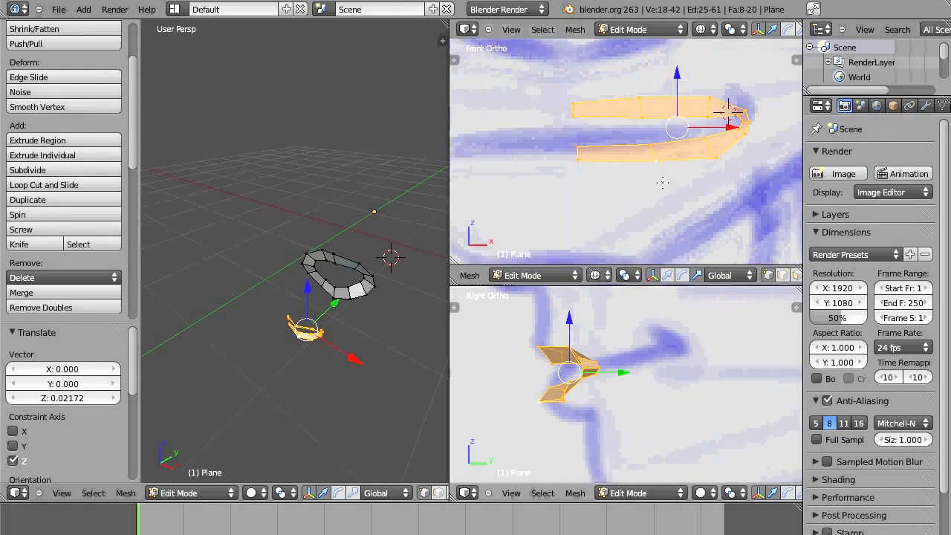
pyautogui.rightClick(576, 117)
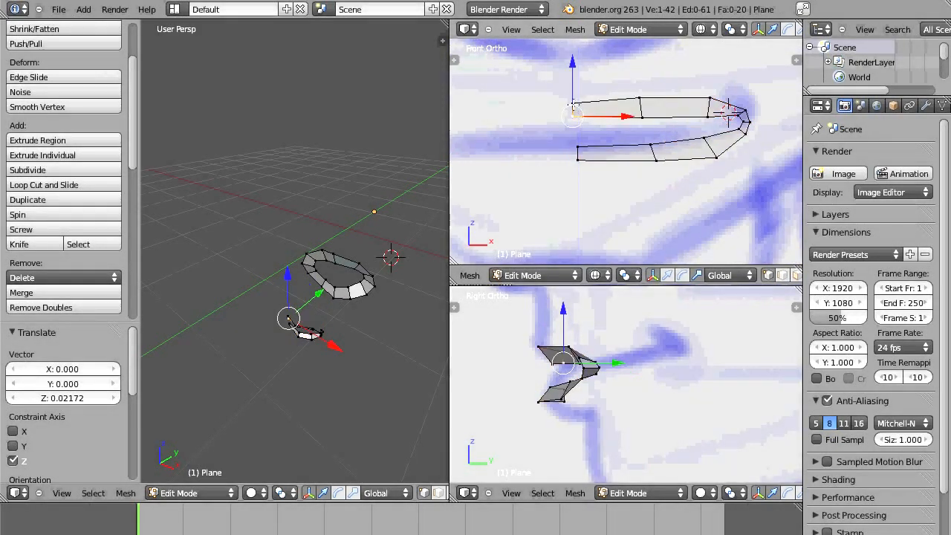
pyautogui.keyDown('shift'); pyautogui.rightClick(639, 98); pyautogui.keyUp('shift')
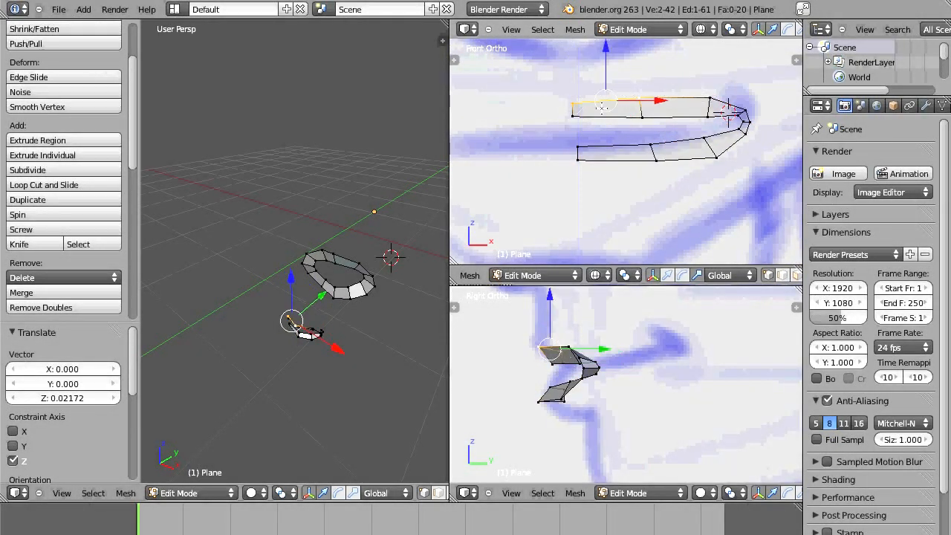
pyautogui.press('g')
pyautogui.click(549, 343)
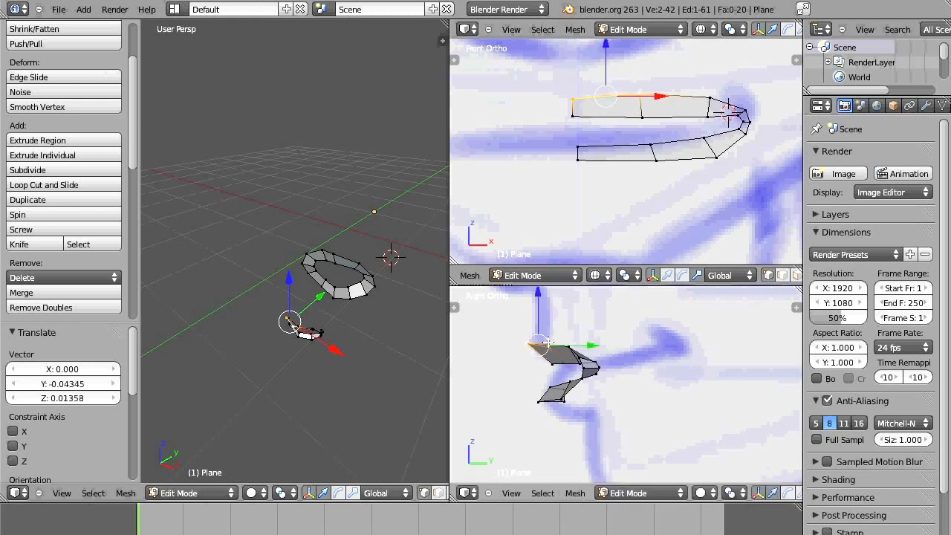
pyautogui.rightClick(549, 346)
pyautogui.press('g')
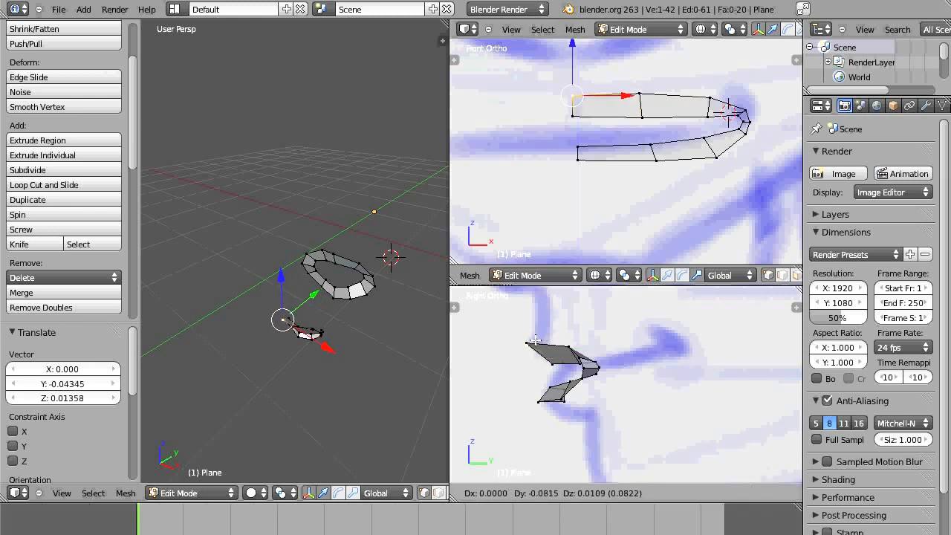
pyautogui.click(527, 343)
# Select the lower lip's first two inner vertices and move them about 0.014 Y and 0.049 Z in the side view
pyautogui.keyDown('shift'); pyautogui.moveTo(615, 368); pyautogui.dragTo(616, 353, button='middle'); pyautogui.keyUp('shift')
pyautogui.scroll(4, 615, 354)
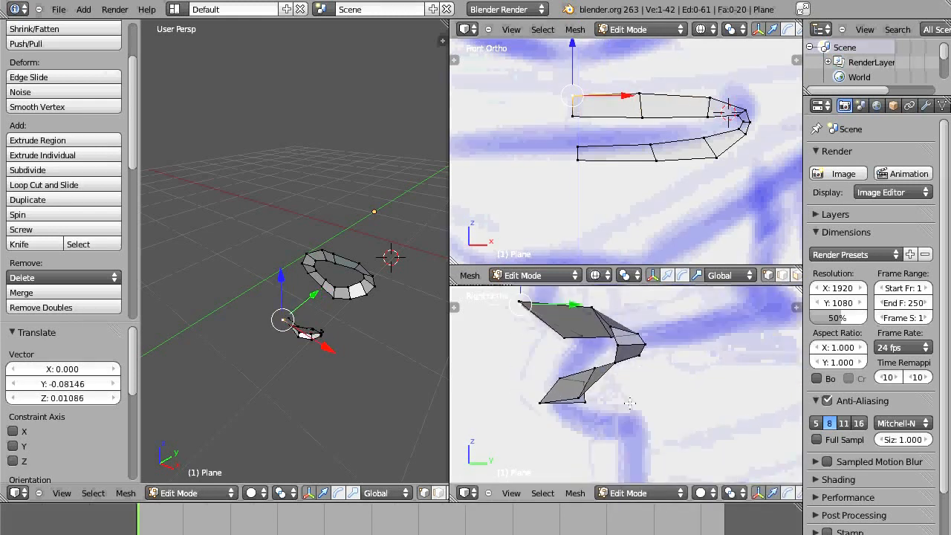
pyautogui.rightClick(601, 392)
pyautogui.keyDown('shift'); pyautogui.rightClick(604, 390); pyautogui.keyUp('shift')
pyautogui.press('g')
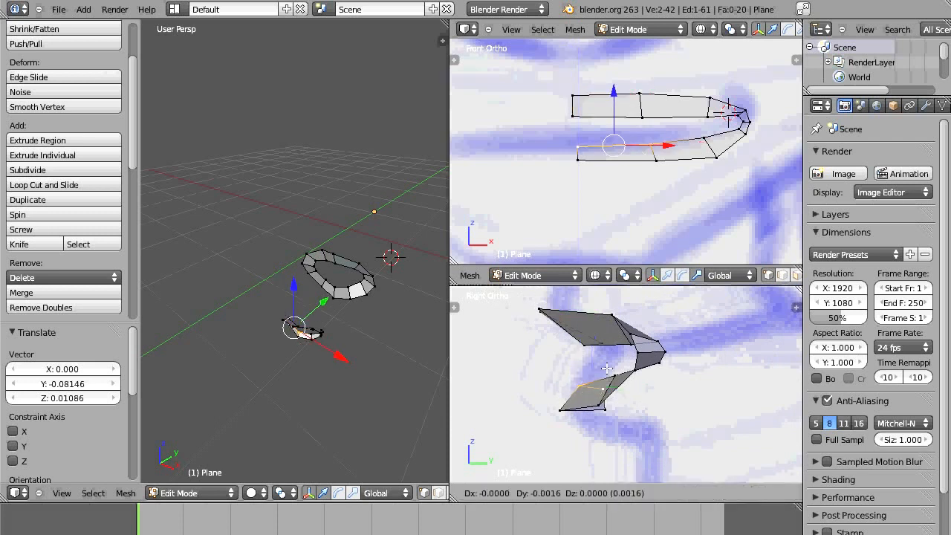
pyautogui.click(610, 363)
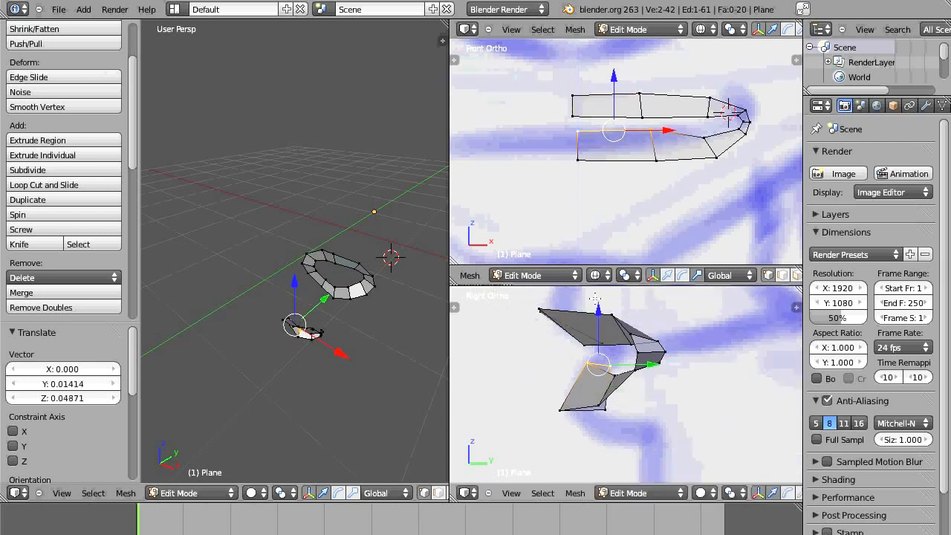
# Move the lower lip's first two outer vertices about -0.033 along Z and scale them to 0.222 along Y
pyautogui.hotkey('ctrl', 'z')
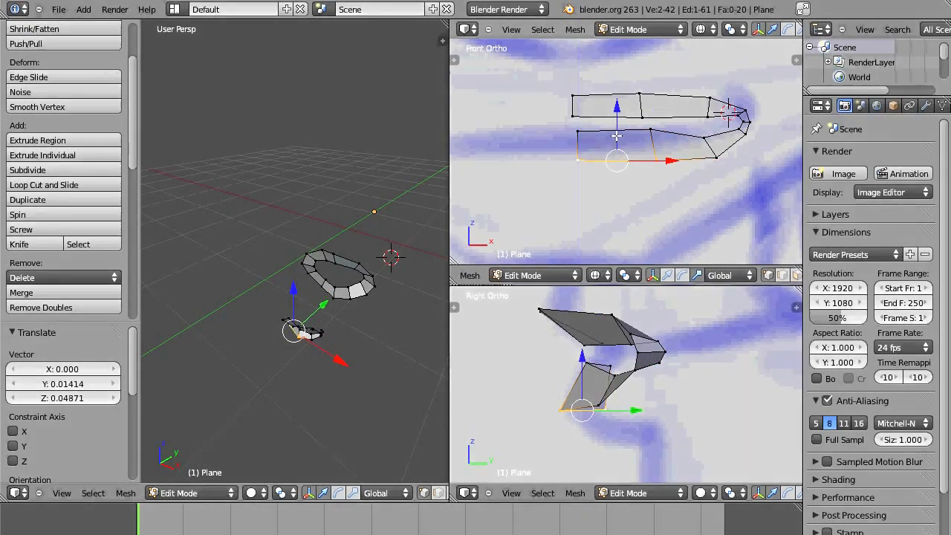
pyautogui.press('g')
pyautogui.press('z')
pyautogui.moveTo(616, 152); pyautogui.dragTo(617, 147)
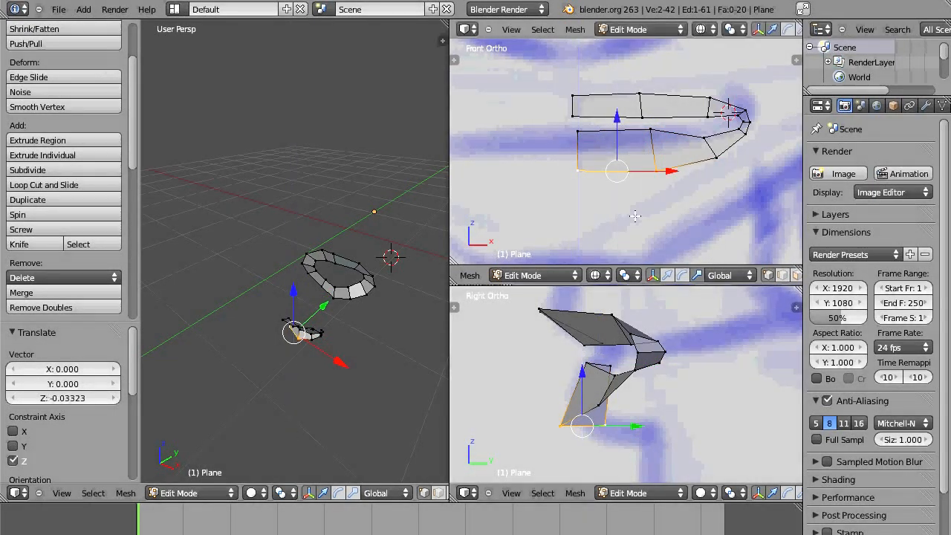
pyautogui.press('s')
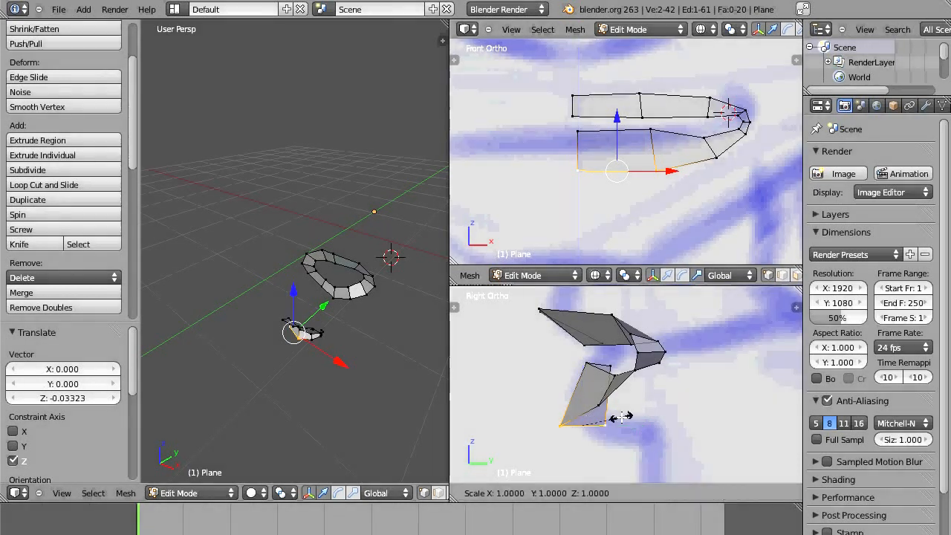
pyautogui.press('y')
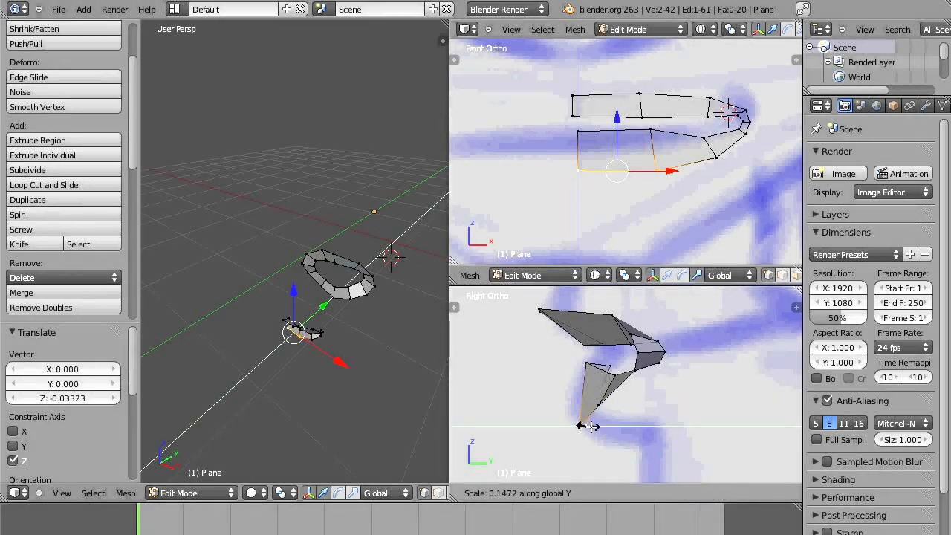
pyautogui.click(586, 425)
# Scale the lower lip's first two inner vertices to 0.333 along Y and move them about -0.030 along Y
pyautogui.rightClick(598, 365)
pyautogui.keyDown('shift'); pyautogui.rightClick(585, 363); pyautogui.keyUp('shift')
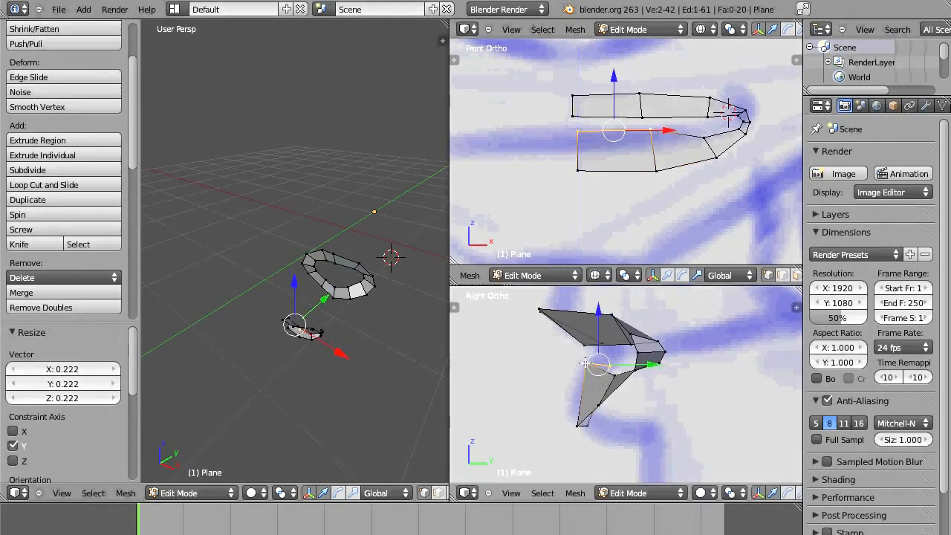
pyautogui.press('s')
pyautogui.press('y')
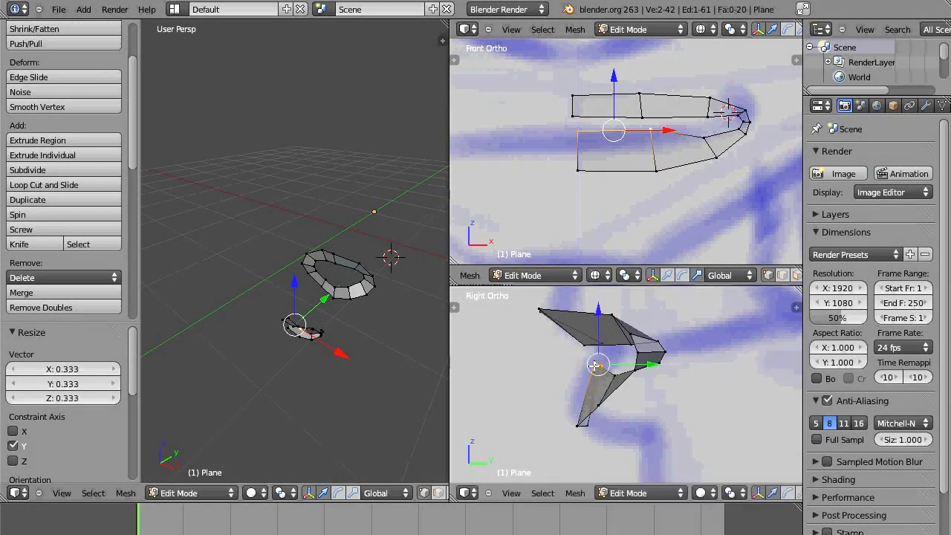
pyautogui.click(650, 364)
pyautogui.press('g')
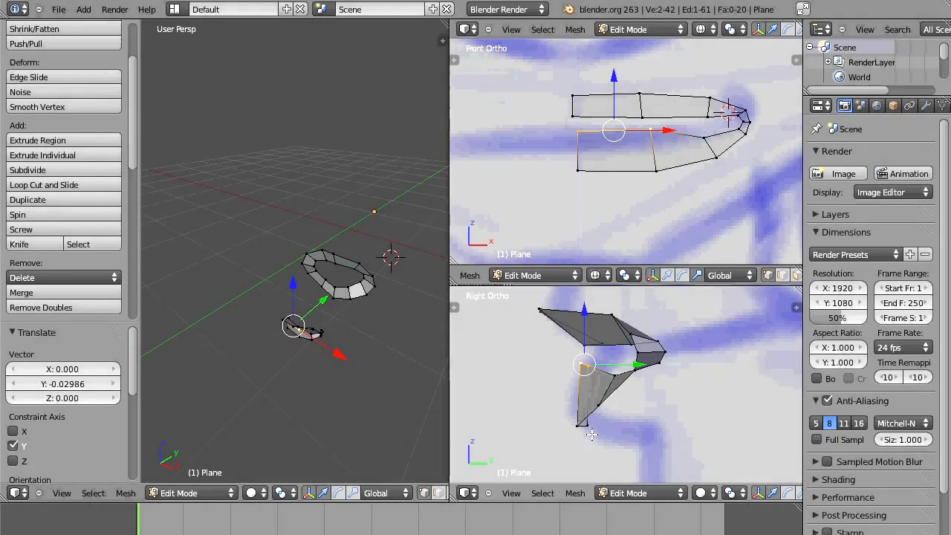
# Move the lower lip's outer end vertex about -0.020 Y, 0.010 Z, and add the neighbouring outer vertex to the selection
pyautogui.rightClick(622, 420)
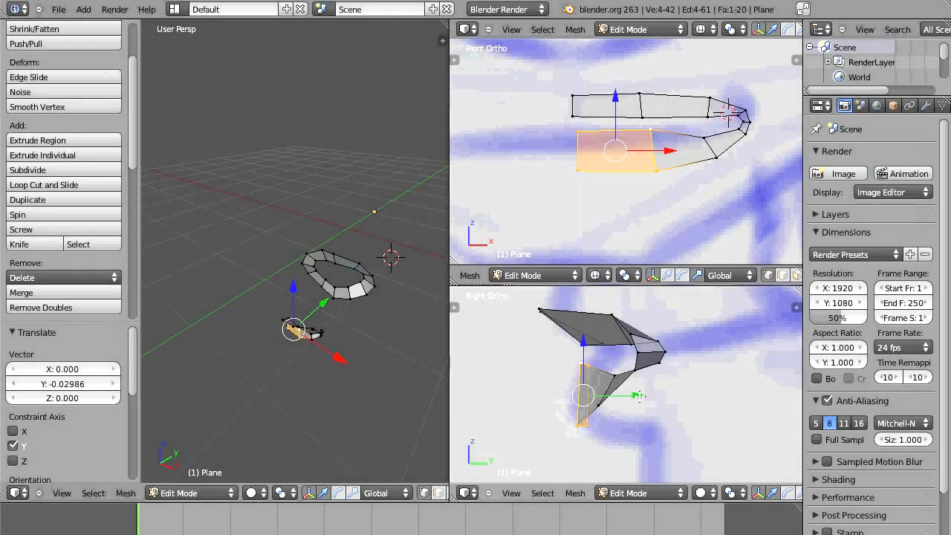
pyautogui.click(639, 396)
pyautogui.rightClick(596, 437)
pyautogui.press('g')
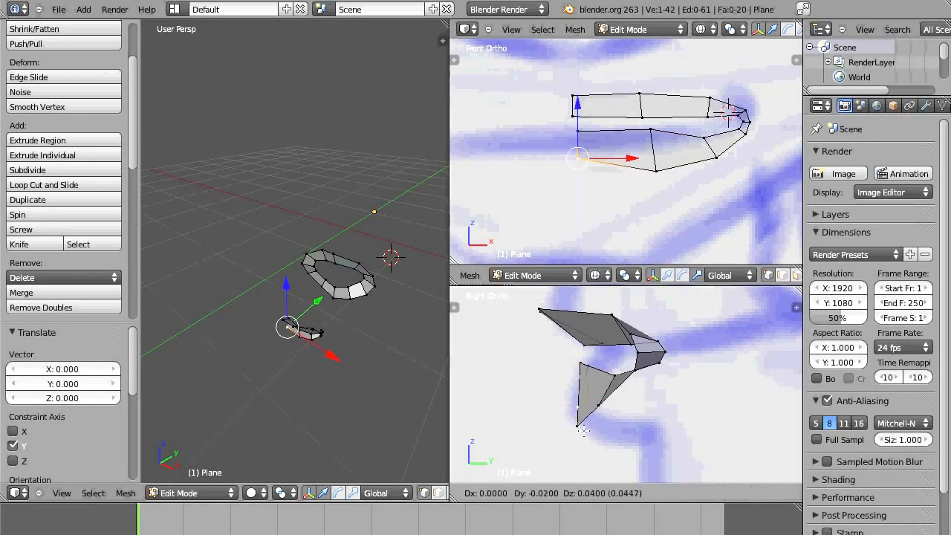
pyautogui.click(579, 424)
pyautogui.keyDown('shift'); pyautogui.rightClick(578, 423); pyautogui.keyUp('shift')
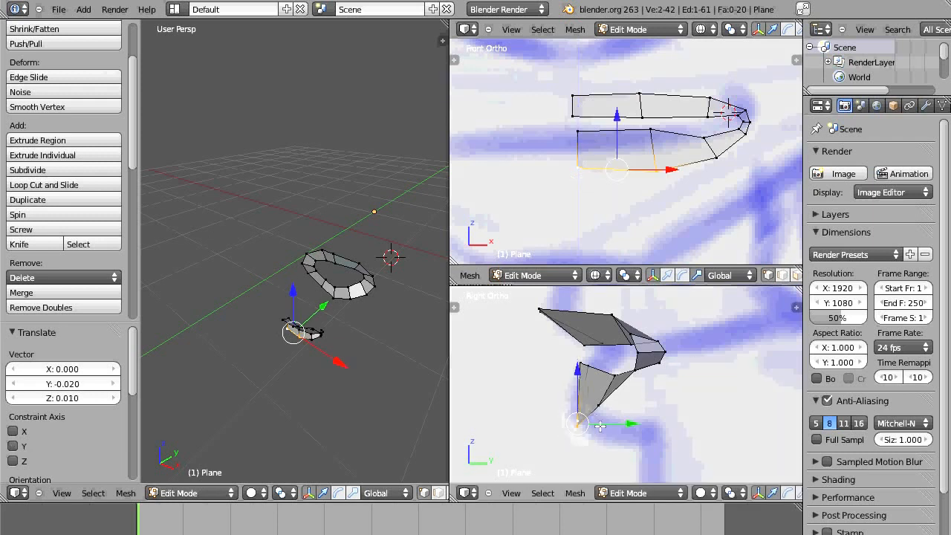
# Move the lower lip's first two outer vertices about -0.017 along Y and its second inner vertex about -0.012 along Z
pyautogui.moveTo(627, 429); pyautogui.dragTo(606, 407)
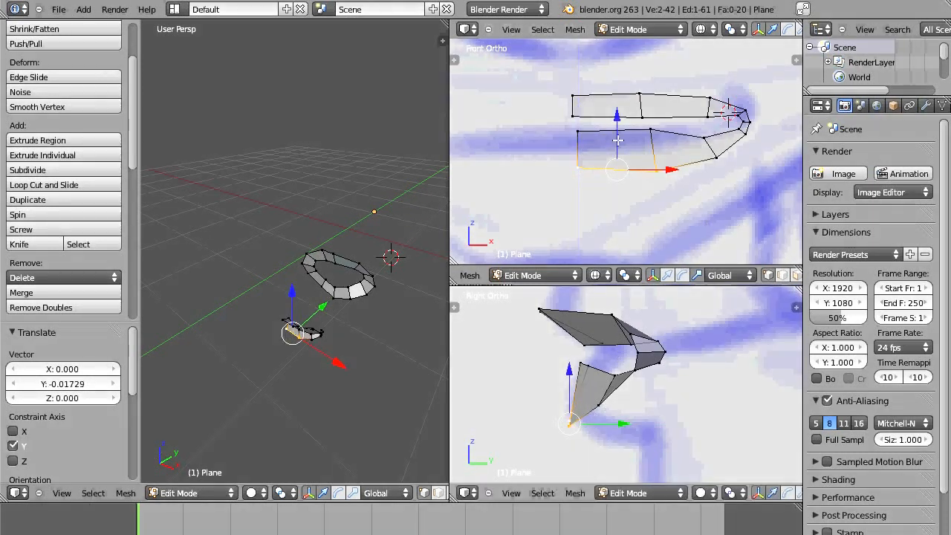
pyautogui.rightClick(652, 131)
pyautogui.press('g')
pyautogui.press('z')
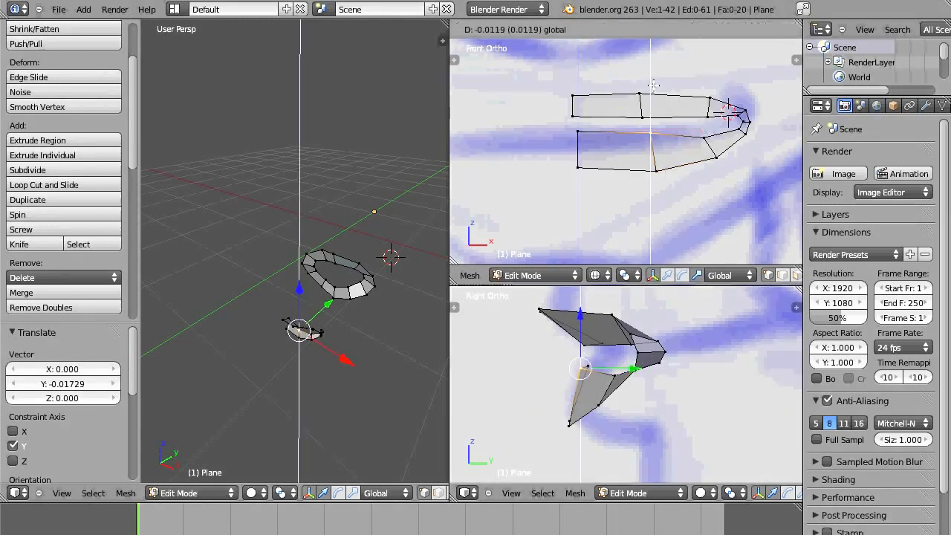
pyautogui.click(574, 163)
# Move the lower lip's outer end vertex at the mouth's centre line about -0.009 along Z
pyautogui.rightClick(576, 164)
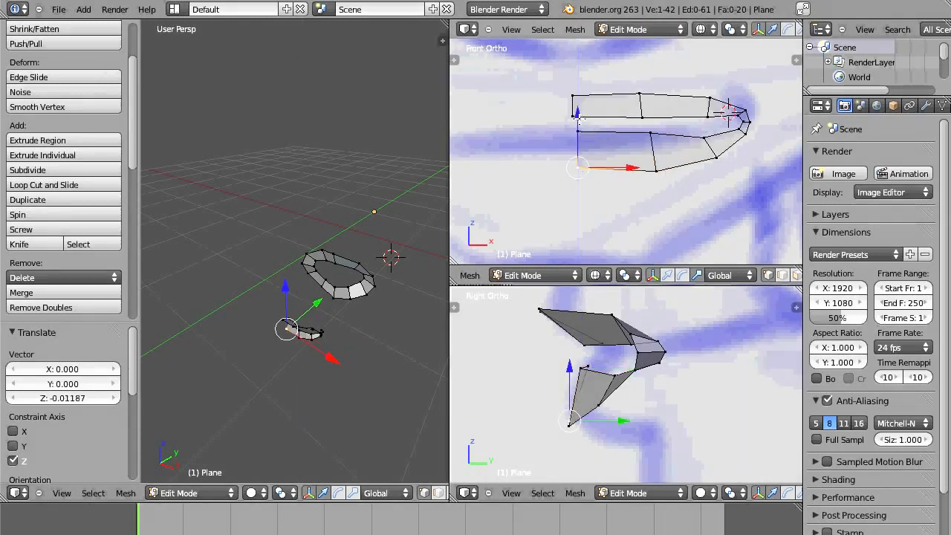
pyautogui.press('g')
pyautogui.press('z')
pyautogui.click(579, 123)
# Move the upper lip's two centre-line end vertices about 0.012 along X and raise the outer one about 0.012 along Z
pyautogui.rightClick(571, 96)
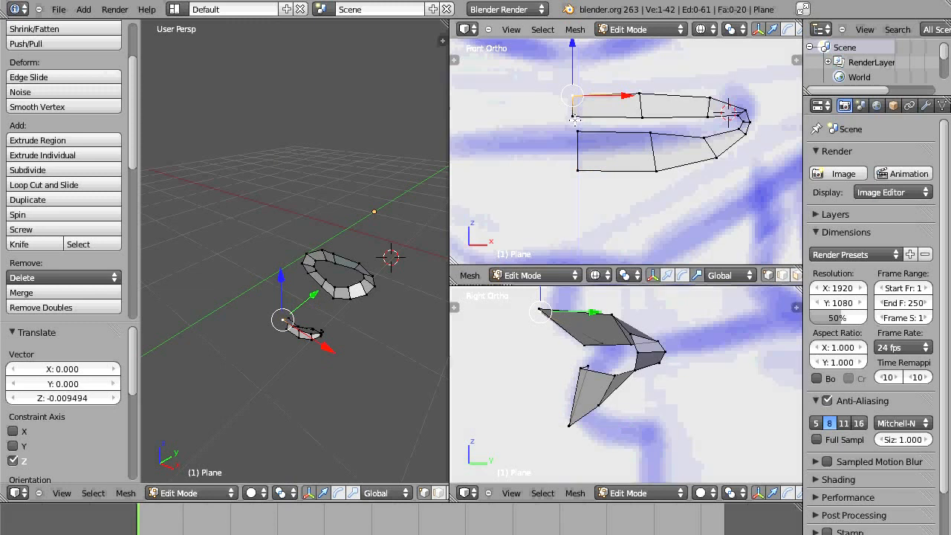
pyautogui.keyDown('shift'); pyautogui.rightClick(575, 118); pyautogui.keyUp('shift')
pyautogui.press('g')
pyautogui.press('x')
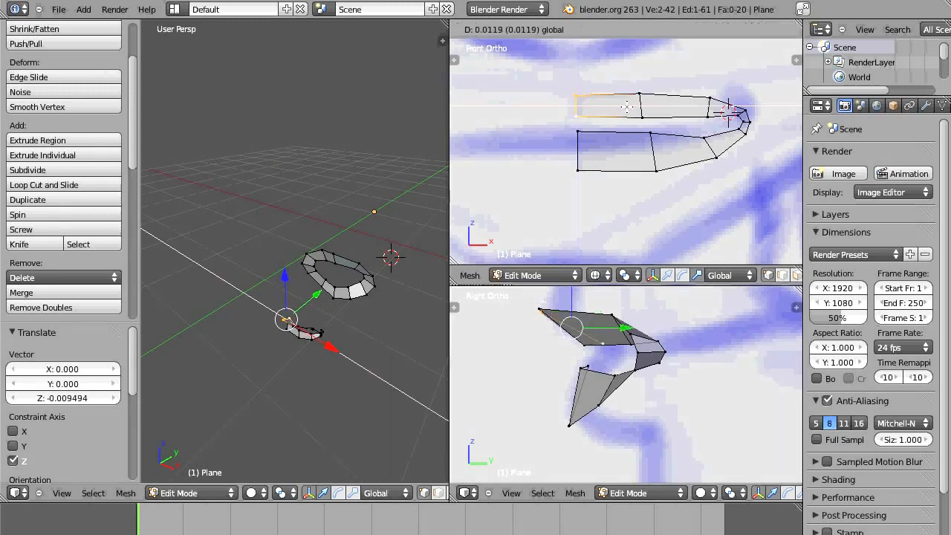
pyautogui.click(625, 108)
pyautogui.rightClick(577, 96)
pyautogui.press('g')
pyautogui.press('z')
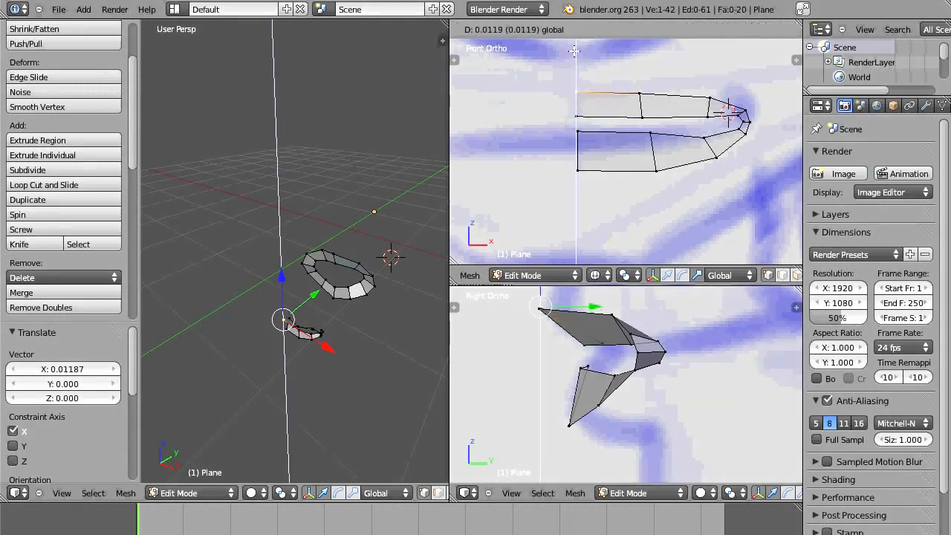
pyautogui.click(575, 50)
# Move the upper lip's inner end vertex about -0.007 along Z and the lower lip's third inner vertex about 0.014 along Z
pyautogui.rightClick(578, 117)
pyautogui.press('g')
pyautogui.press('z')
pyautogui.moveTo(575, 74); pyautogui.dragTo(575, 75)
pyautogui.rightClick(705, 144)
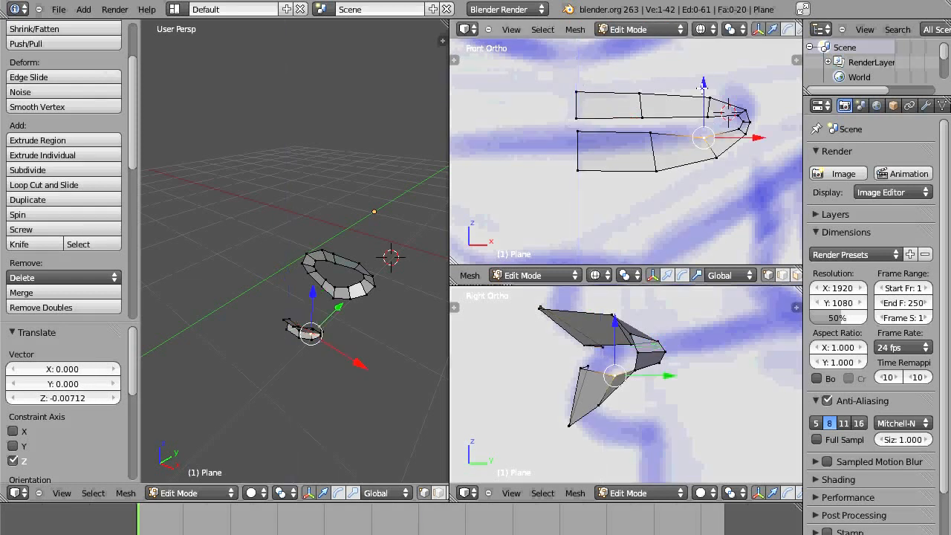
pyautogui.moveTo(703, 88); pyautogui.dragTo(702, 84)
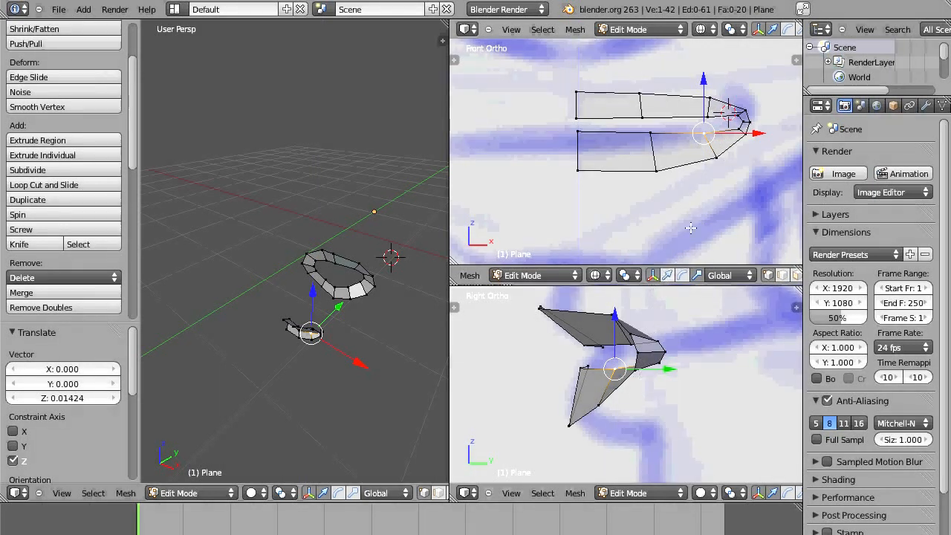
# Select the three inner vertices at the mouth corner and examine the lip shape in the perspective and front views
pyautogui.rightClick(742, 123)
pyautogui.keyDown('shift'); pyautogui.rightClick(742, 122); pyautogui.keyUp('shift')
pyautogui.keyDown('shift'); pyautogui.rightClick(736, 116); pyautogui.keyUp('shift')
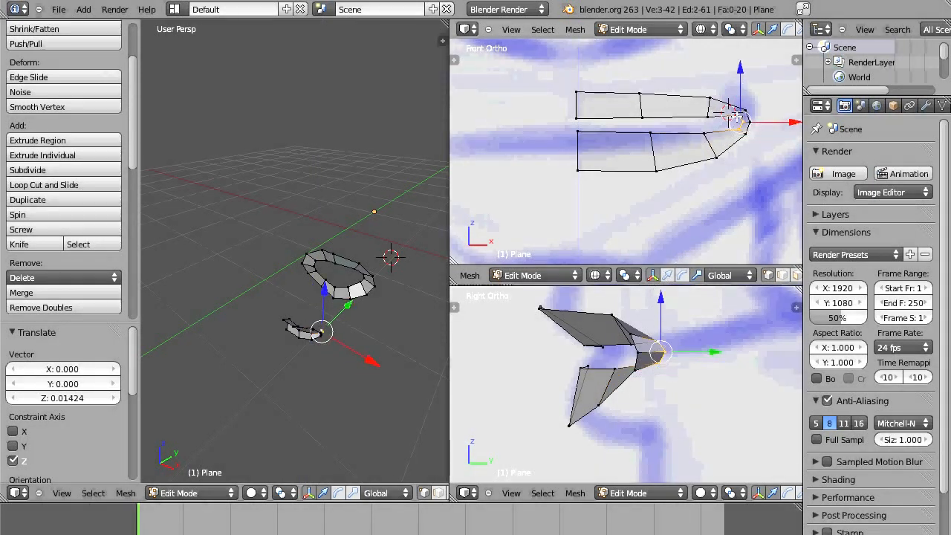
pyautogui.press('KP_Decimal')
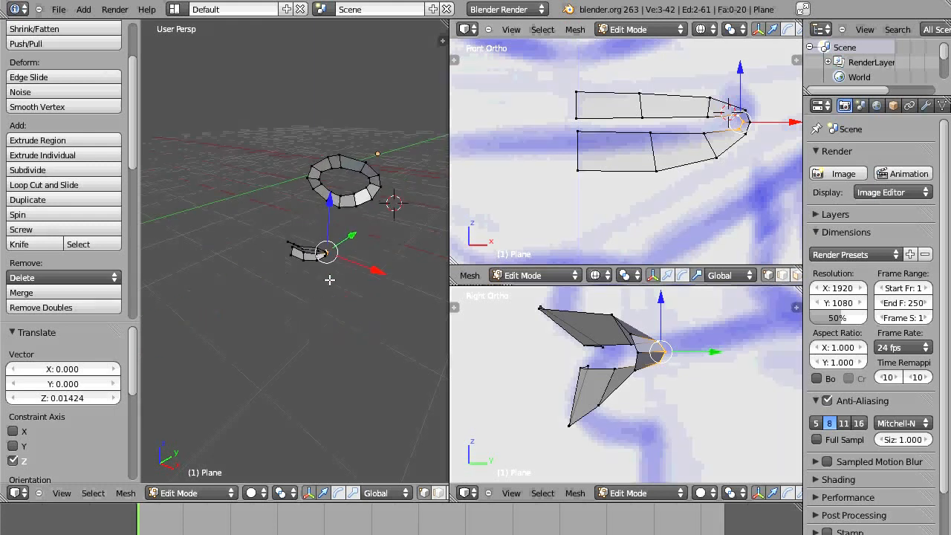
pyautogui.moveTo(355, 303); pyautogui.dragTo(326, 317, button='middle')
pyautogui.scroll(-4, 659, 163)
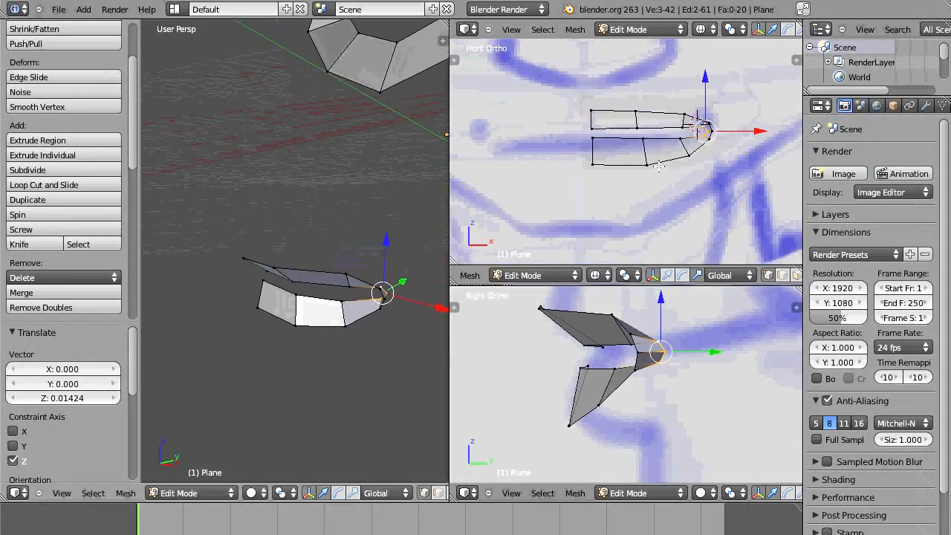
pyautogui.scroll(-2, 659, 163)
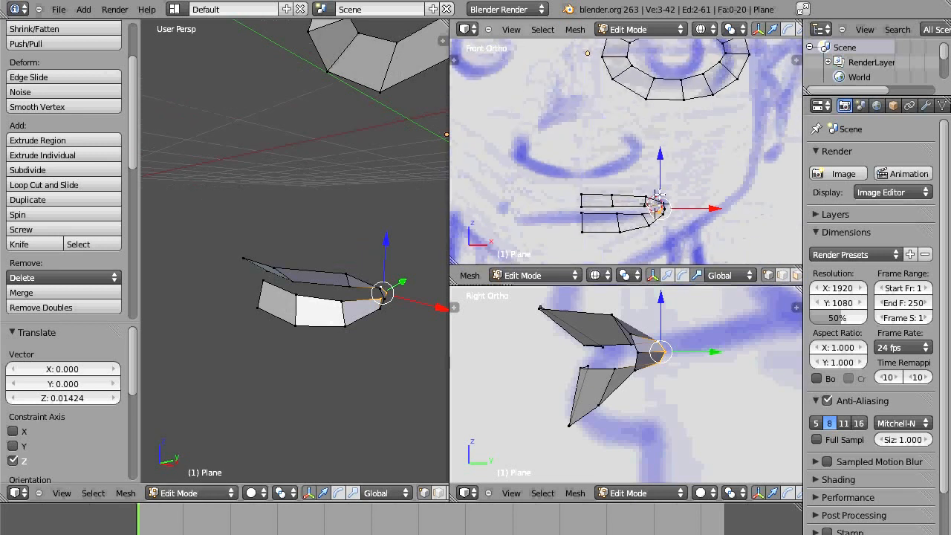
pyautogui.keyDown('shift'); pyautogui.moveTo(659, 195); pyautogui.dragTo(658, 201, button='middle'); pyautogui.keyUp('shift')
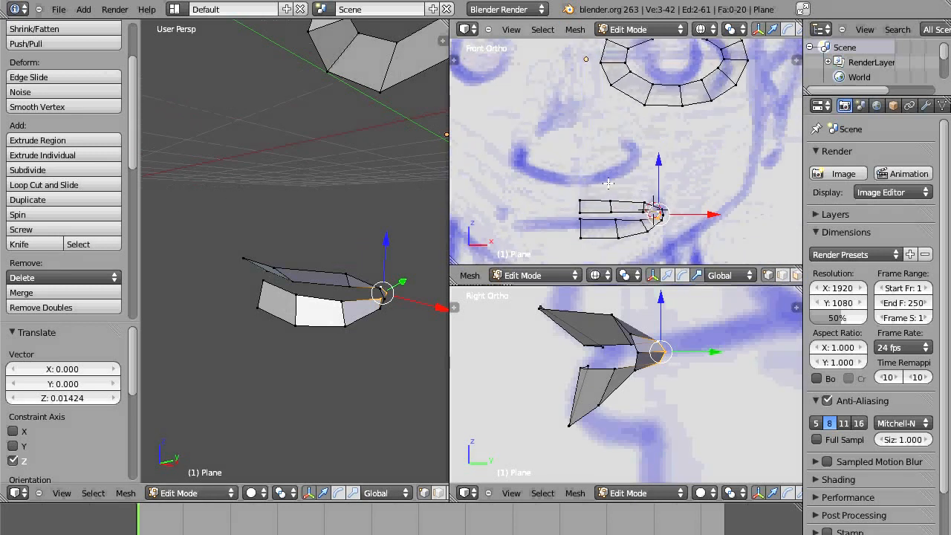
# Duplicate one upper face of the eye loop and place the copy over the nose, about -0.625 X, -0.714 Z away
pyautogui.rightClick(643, 107)
pyautogui.press('KP_Decimal')
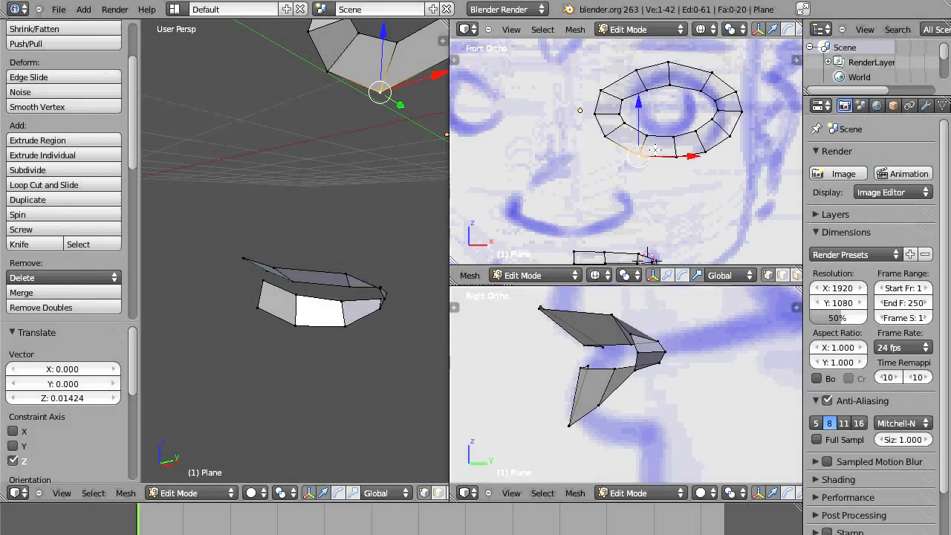
pyautogui.rightClick(671, 63)
pyautogui.keyDown('shift'); pyautogui.rightClick(670, 85); pyautogui.keyUp('shift')
pyautogui.keyDown('shift'); pyautogui.rightClick(704, 92); pyautogui.keyUp('shift')
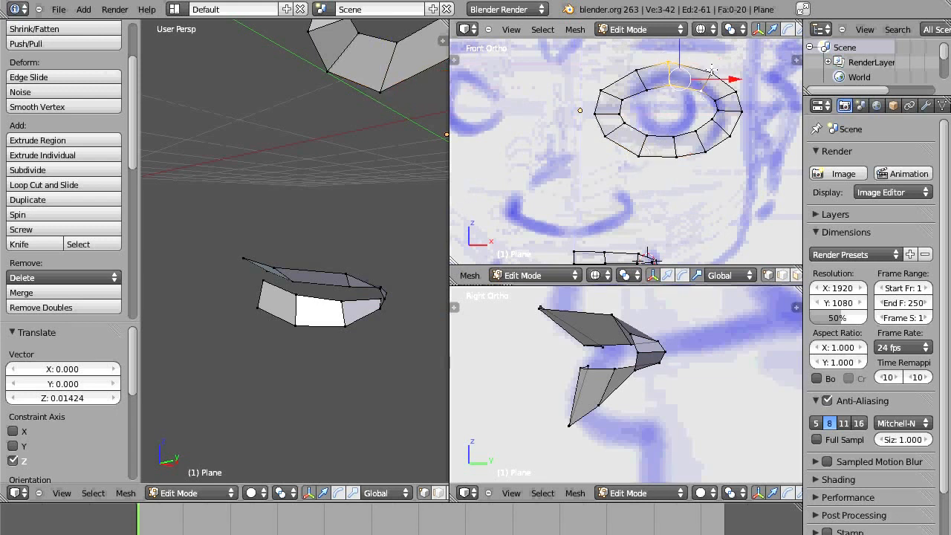
pyautogui.keyDown('shift'); pyautogui.rightClick(713, 73); pyautogui.keyUp('shift')
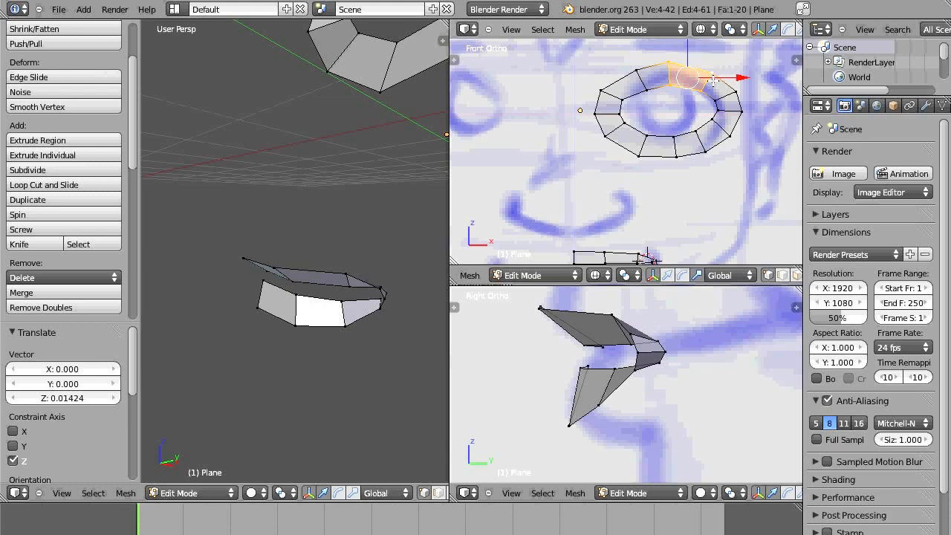
pyautogui.hotkey('shift', 'd')
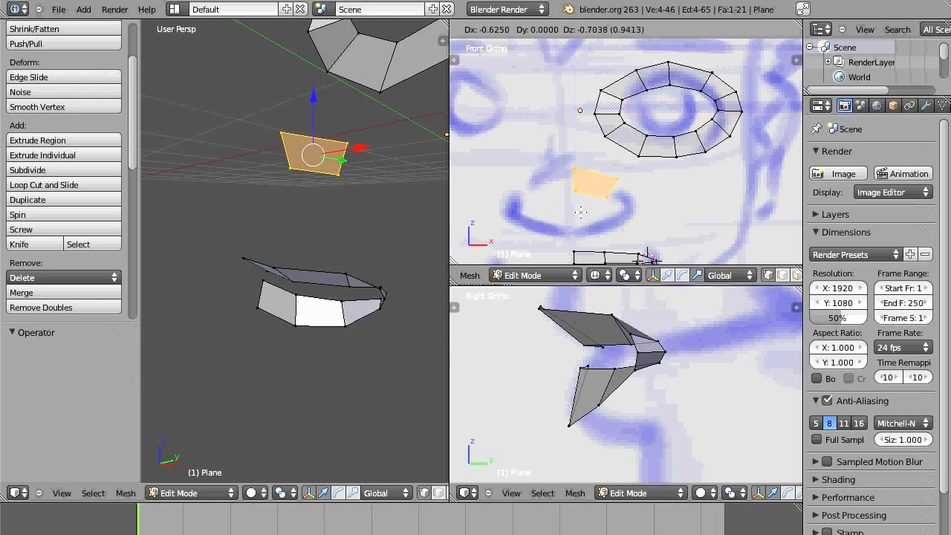
pyautogui.click(572, 210)
# Move the duplicated face's outer edge about -0.044 X, 0.034 Z, and its upper outer vertex about -0.039 X, 0.015 Z
pyautogui.rightClick(613, 187)
pyautogui.keyDown('shift'); pyautogui.rightClick(617, 185); pyautogui.keyUp('shift')
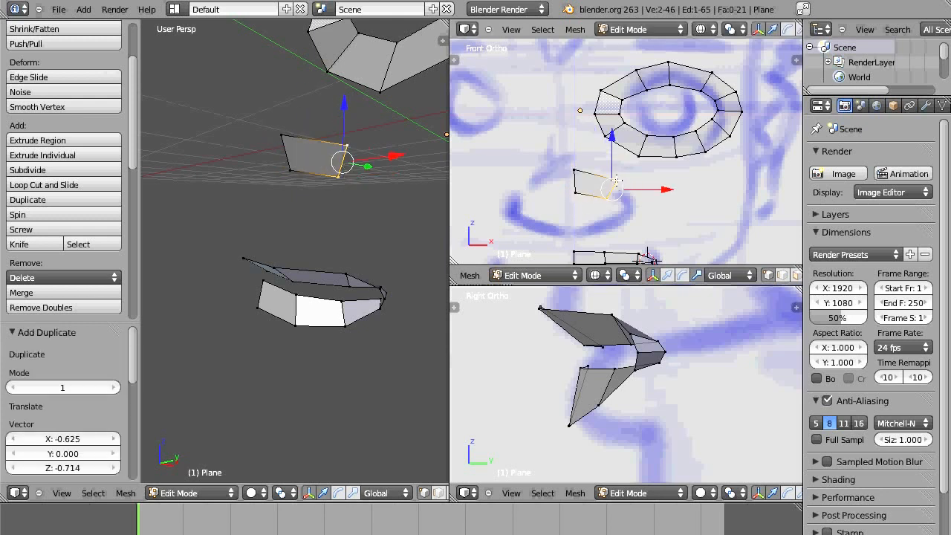
pyautogui.moveTo(616, 181); pyautogui.dragTo(606, 176, button='right')
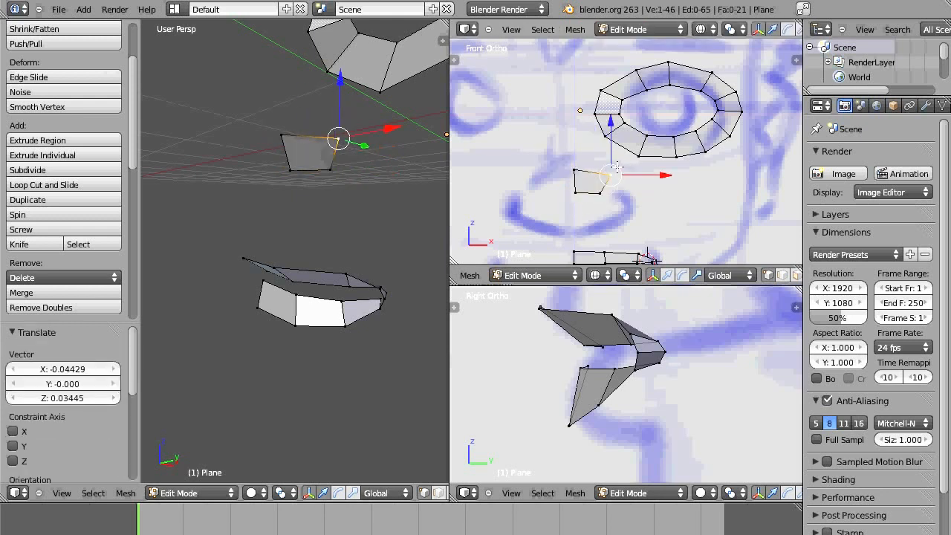
pyautogui.press('g')
pyautogui.click(611, 165)
pyautogui.scroll(1, 628, 184)
pyautogui.keyDown('shift'); pyautogui.moveTo(632, 209); pyautogui.dragTo(619, 146, button='middle'); pyautogui.keyUp('shift')
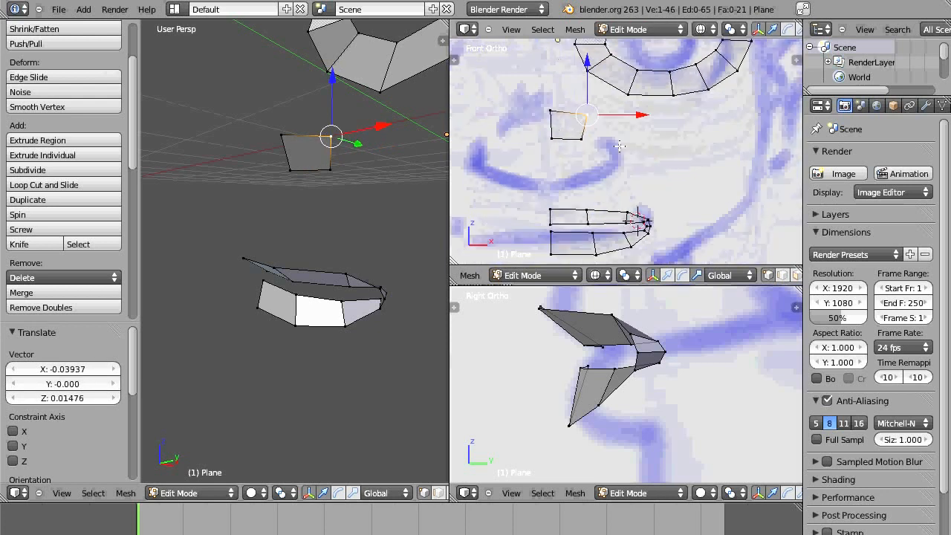
# Move the duplicated face's two lower vertices about -0.012 along X and -0.074 along Z
pyautogui.rightClick(583, 140)
pyautogui.keyDown('shift'); pyautogui.rightClick(552, 139); pyautogui.keyUp('shift')
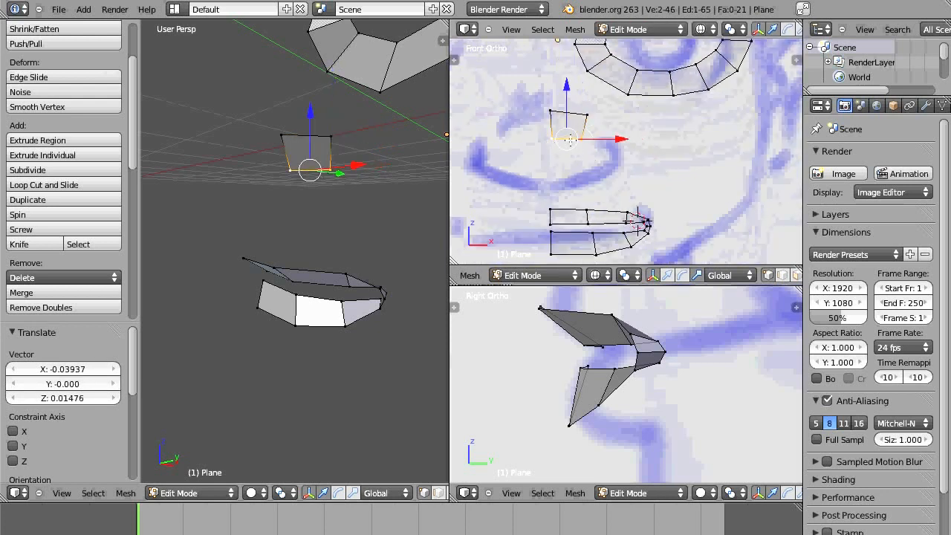
pyautogui.press('g')
pyautogui.click(572, 145)
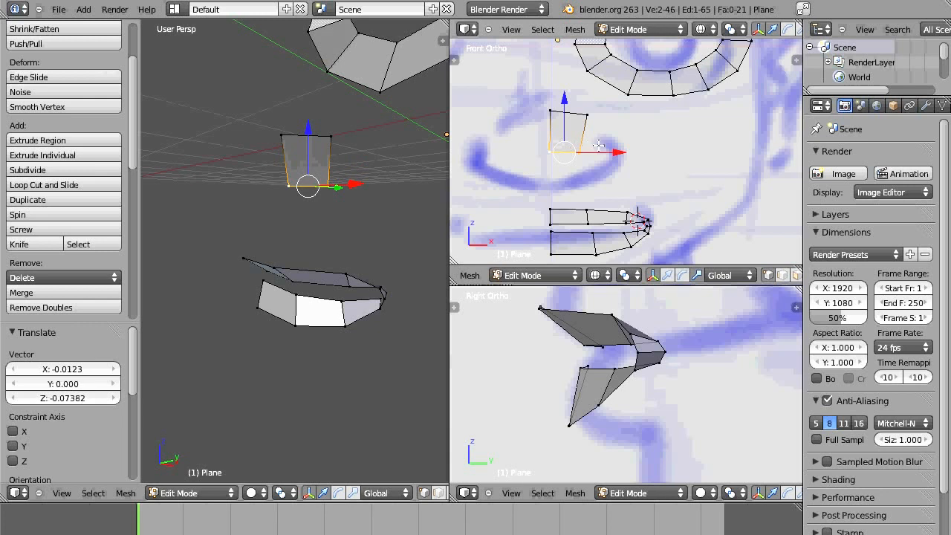
# Extrude the nose face's outer edge about 0.209 along X and -0.045 along Z
pyautogui.keyDown('shift'); pyautogui.rightClick(587, 115); pyautogui.keyUp('shift')
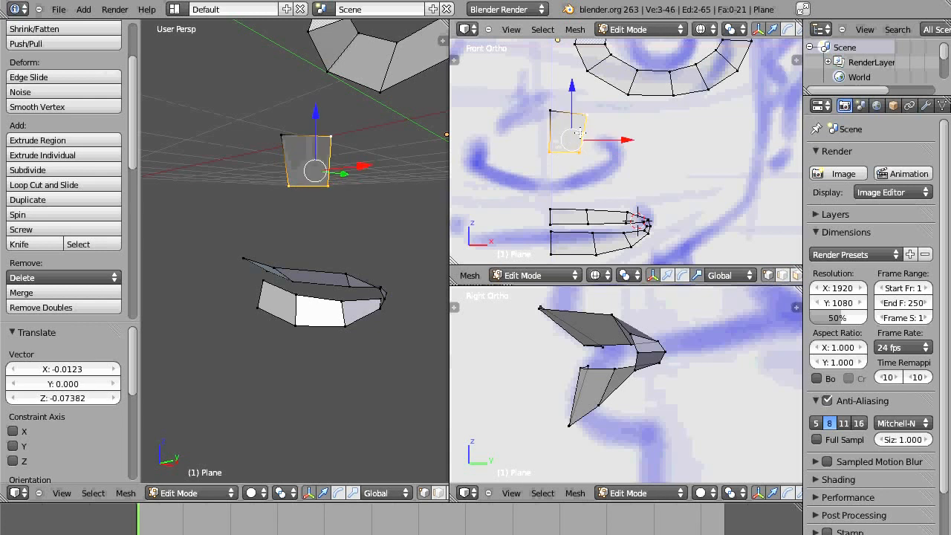
pyautogui.rightClick(579, 149)
pyautogui.keyDown('shift'); pyautogui.rightClick(590, 113); pyautogui.keyUp('shift')
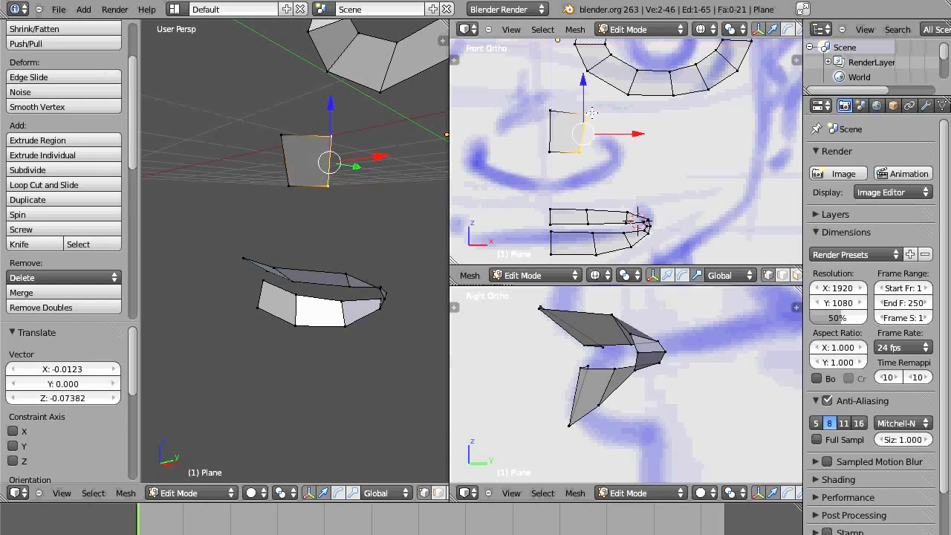
pyautogui.press('e')
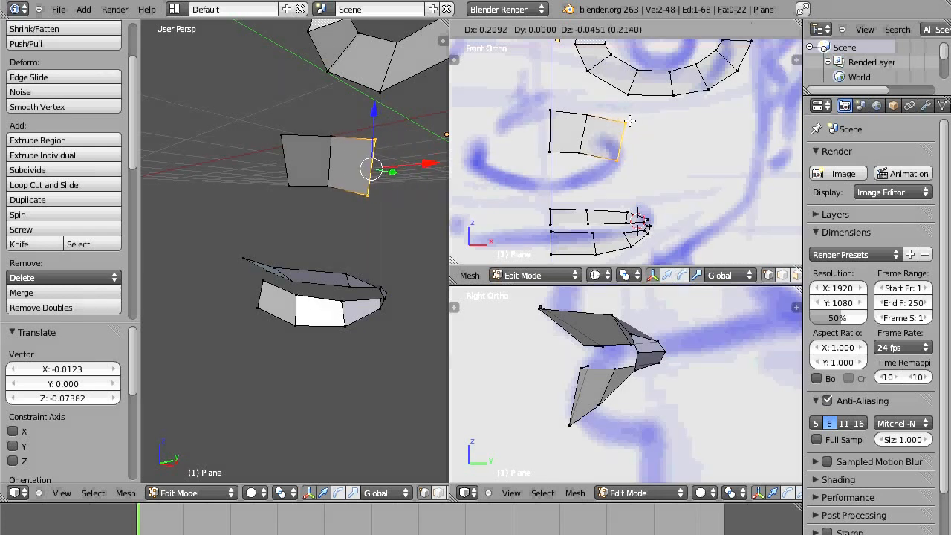
pyautogui.click(630, 121)
# Extrude the strip's end edge across the cheek about 0.623 X, -0.123 Z, and once more about 0.135 X, 0.008 Z
pyautogui.press('e')
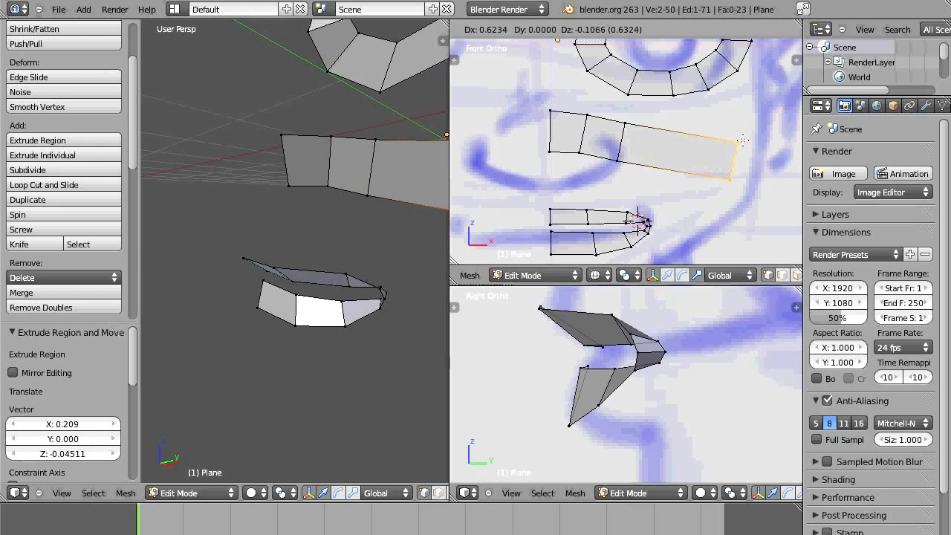
pyautogui.click(742, 142)
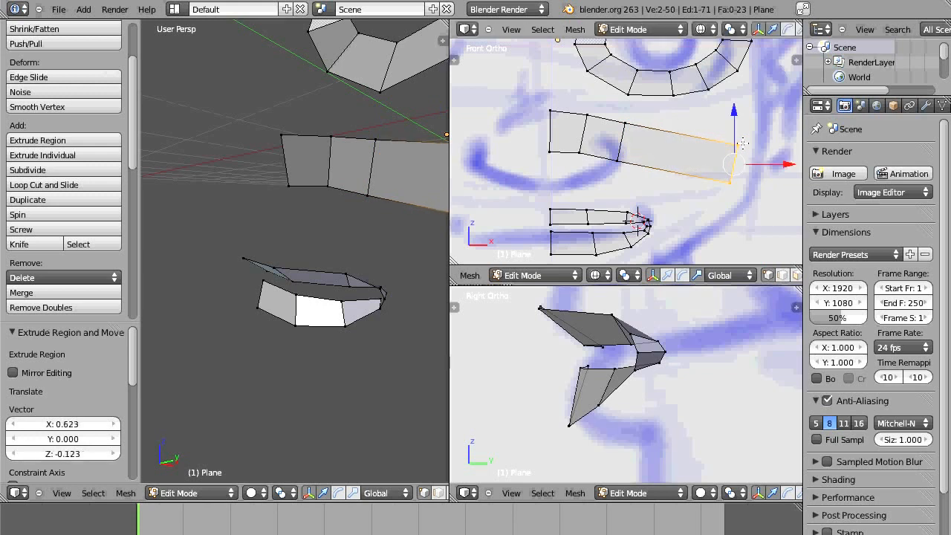
pyautogui.press('e')
pyautogui.click(767, 142)
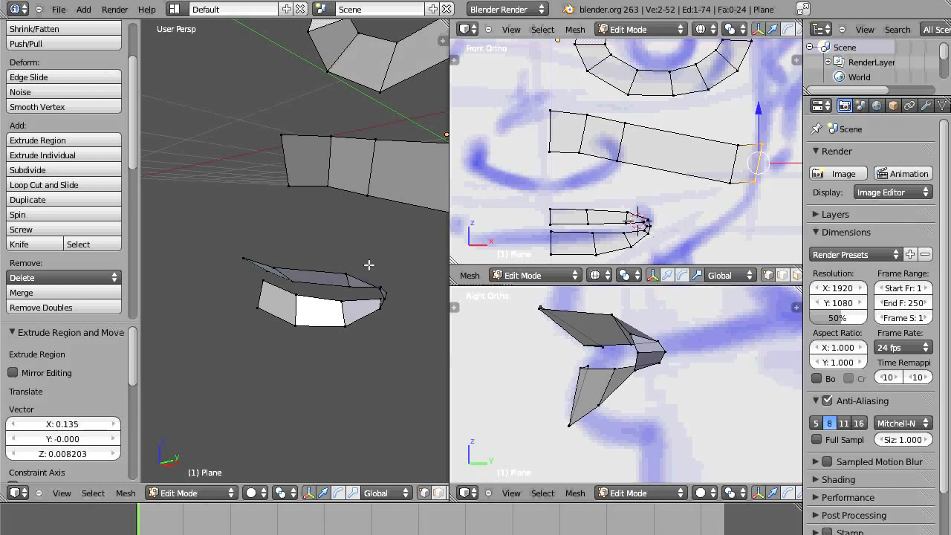
# Move the cheek strip's end edge about 0.945 along Y in the side view
pyautogui.press('KP_Decimal')
pyautogui.press('KP_Decimal')
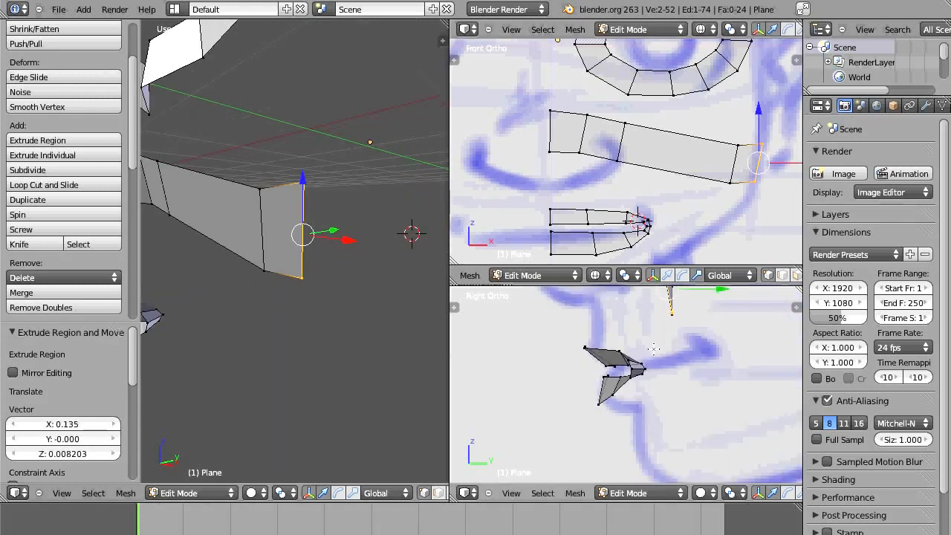
pyautogui.press('g')
pyautogui.press('y')
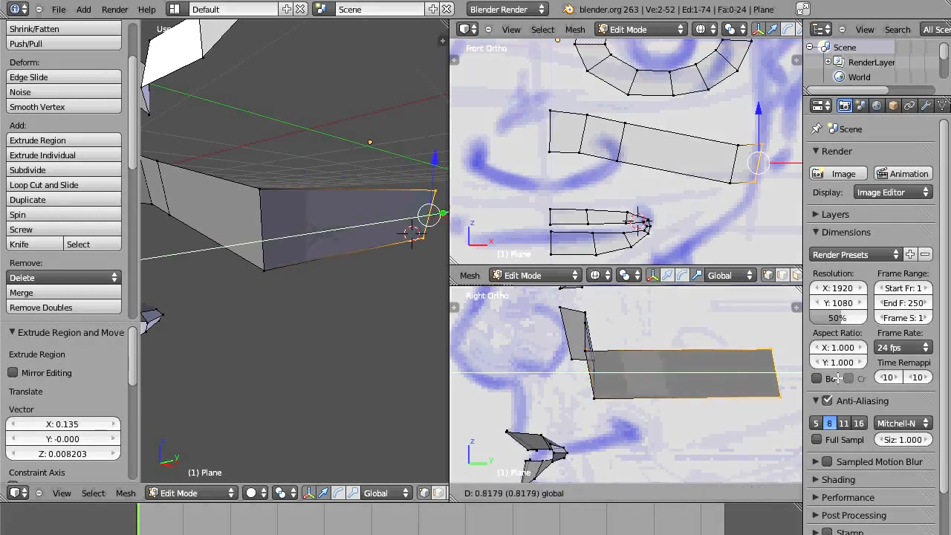
pyautogui.click(706, 261)
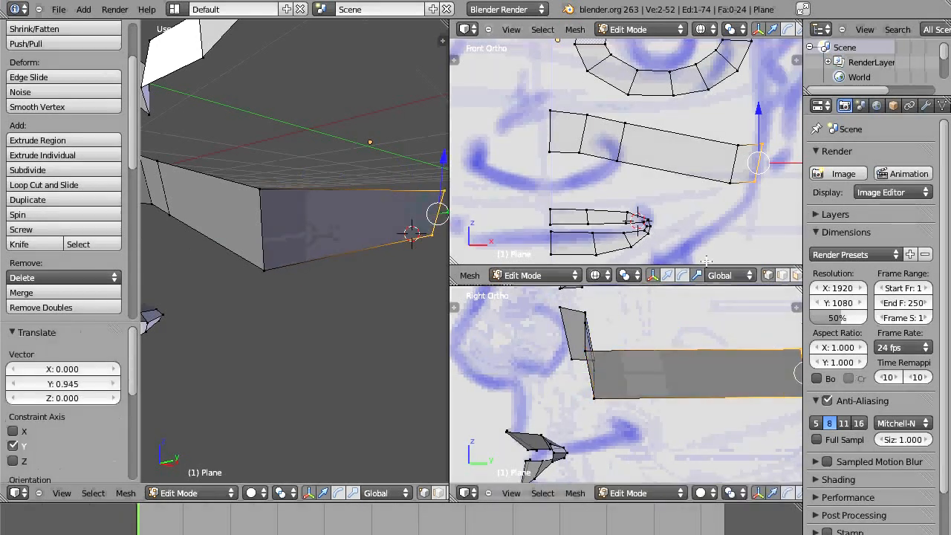
# Move the cheek strip's second-to-last edge about 0.104 along Y
pyautogui.rightClick(587, 351)
pyautogui.keyDown('shift'); pyautogui.rightClick(599, 395); pyautogui.keyUp('shift')
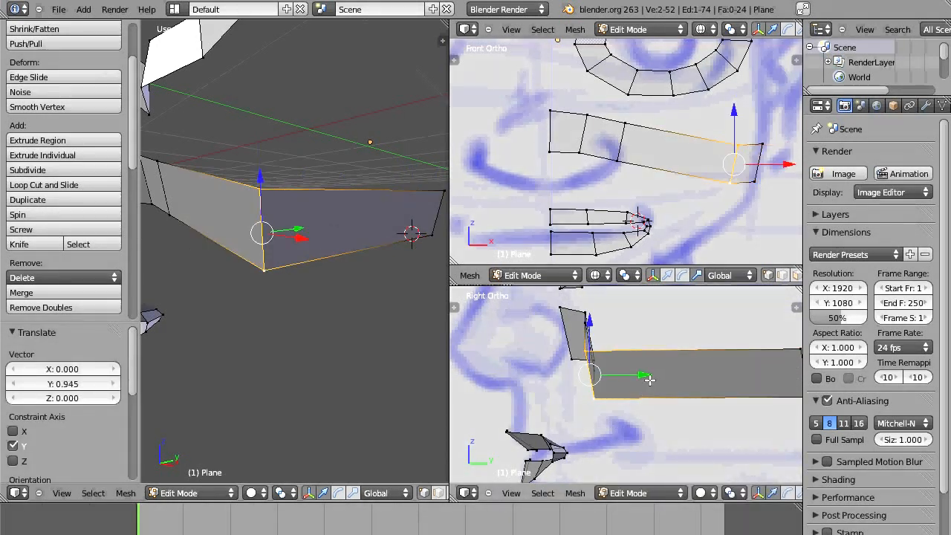
pyautogui.moveTo(649, 380); pyautogui.dragTo(671, 379)
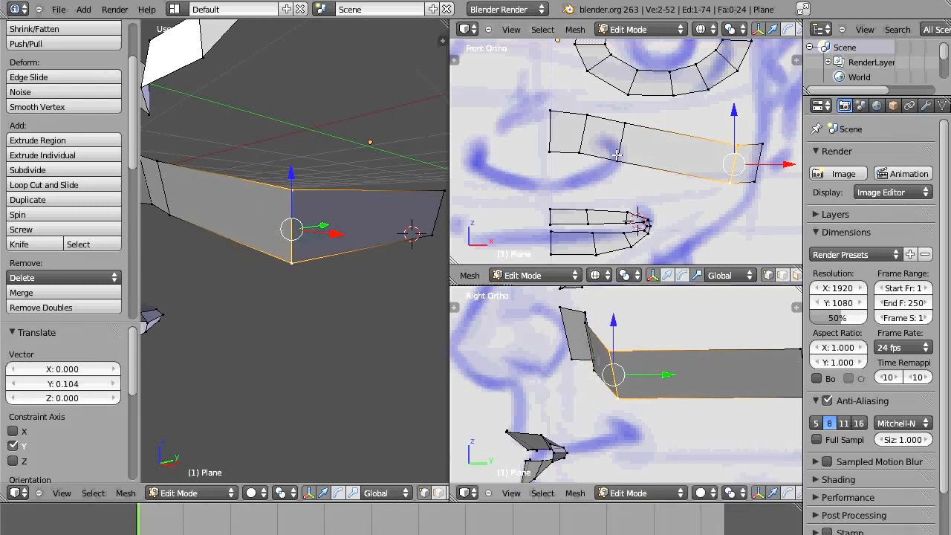
# Move the strip's second edge near the nose's centre line about -0.123 along X
pyautogui.rightClick(580, 151)
pyautogui.keyDown('shift'); pyautogui.rightClick(587, 116); pyautogui.keyUp('shift')
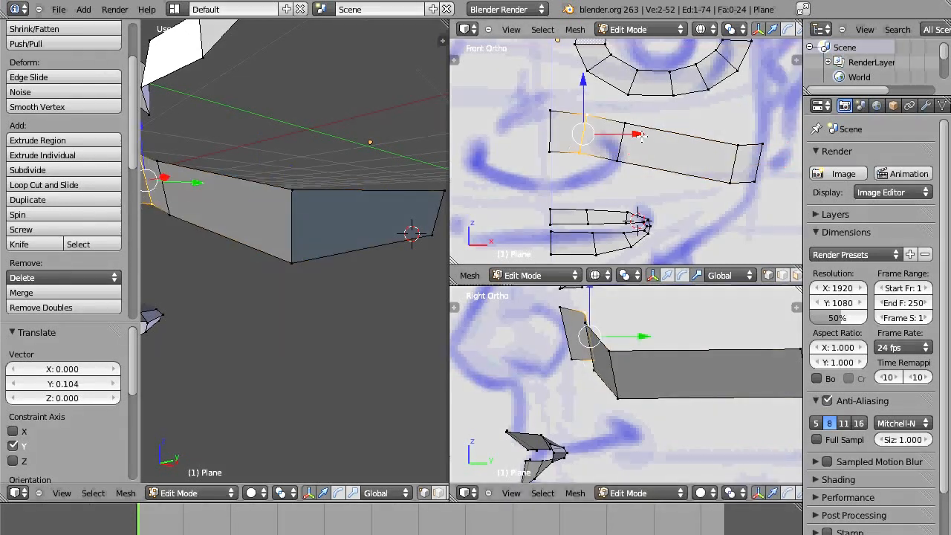
pyautogui.moveTo(640, 135); pyautogui.dragTo(620, 139)
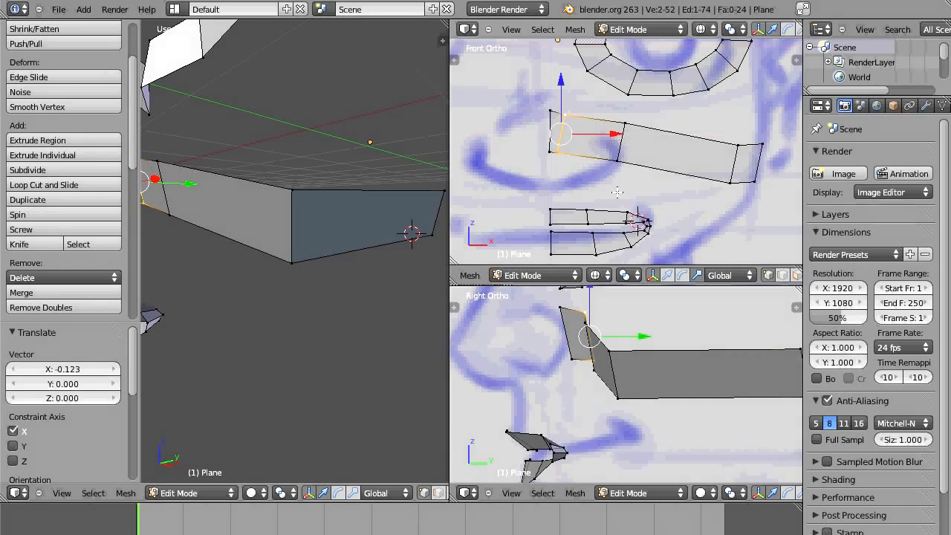
# Undo the last X move of the strip's second edge and move that edge about -0.088 along Y in the side view
pyautogui.hotkey('ctrl', 'z')
pyautogui.moveTo(650, 344); pyautogui.dragTo(587, 346)
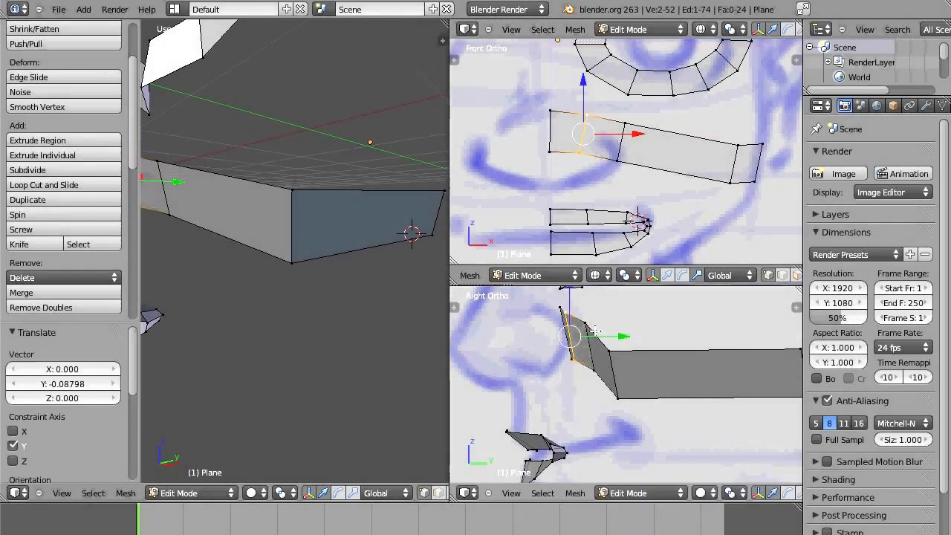
# Move the cheek strip's third and fourth edges together about 0.059 along Y in the side view
pyautogui.rightClick(587, 346)
pyautogui.keyDown('shift'); pyautogui.rightClick(610, 378); pyautogui.keyUp('shift')
pyautogui.keyDown('shift'); pyautogui.rightClick(611, 351); pyautogui.keyUp('shift')
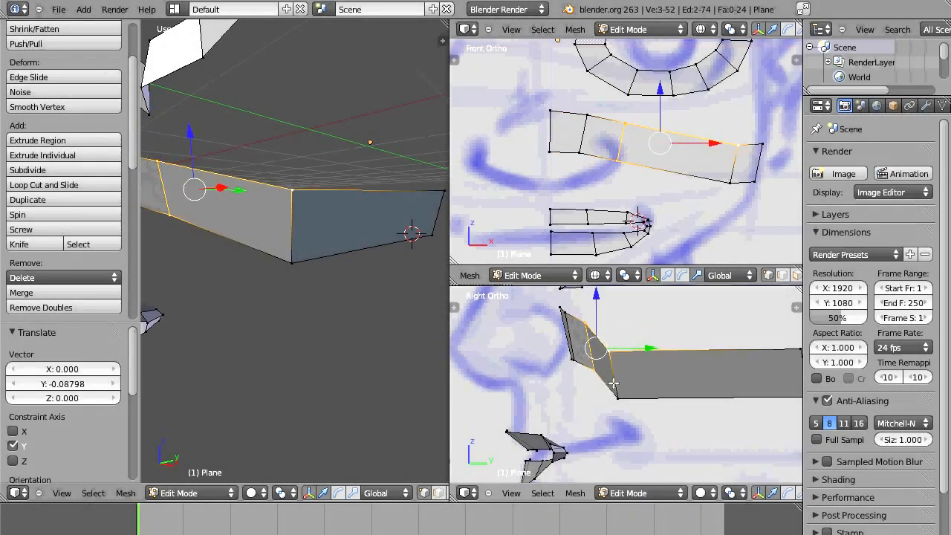
pyautogui.keyDown('shift'); pyautogui.rightClick(618, 393); pyautogui.keyUp('shift')
pyautogui.press('g')
pyautogui.moveTo(662, 364); pyautogui.dragTo(669, 365)
pyautogui.scroll(-1, 669, 364)
pyautogui.scroll(-1, 397, 312)
pyautogui.scroll(-3, 397, 313)
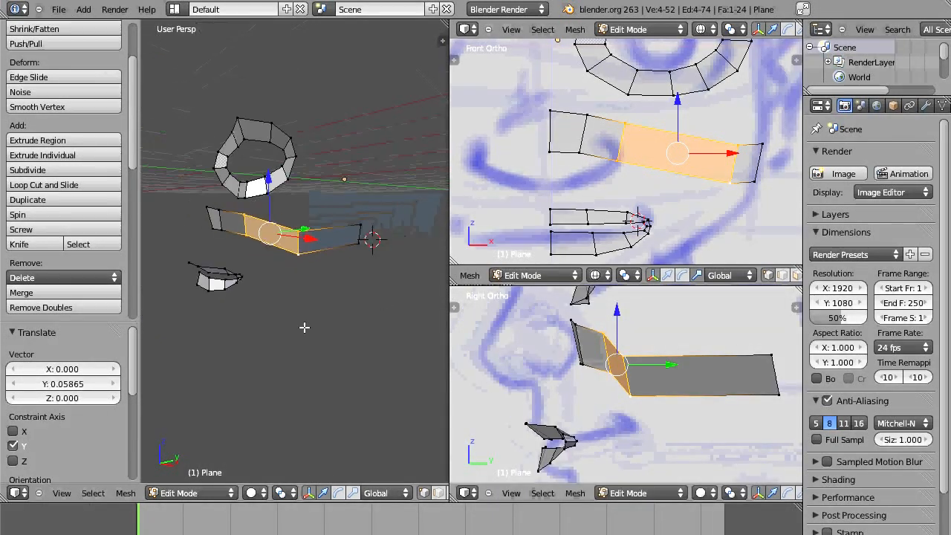
pyautogui.moveTo(304, 325)
pyautogui.mouseDown(button='middle')
pyautogui.moveTo(315, 343)
pyautogui.moveTo(369, 323)
pyautogui.moveTo(320, 318)
pyautogui.mouseUp(button='middle')
# Move the strip's first three edges forward along Y toward the nose, and the third edge's lower vertex about -0.094 further along Y
pyautogui.rightClick(602, 335)
pyautogui.keyDown('shift'); pyautogui.rightClick(608, 371); pyautogui.keyUp('shift')
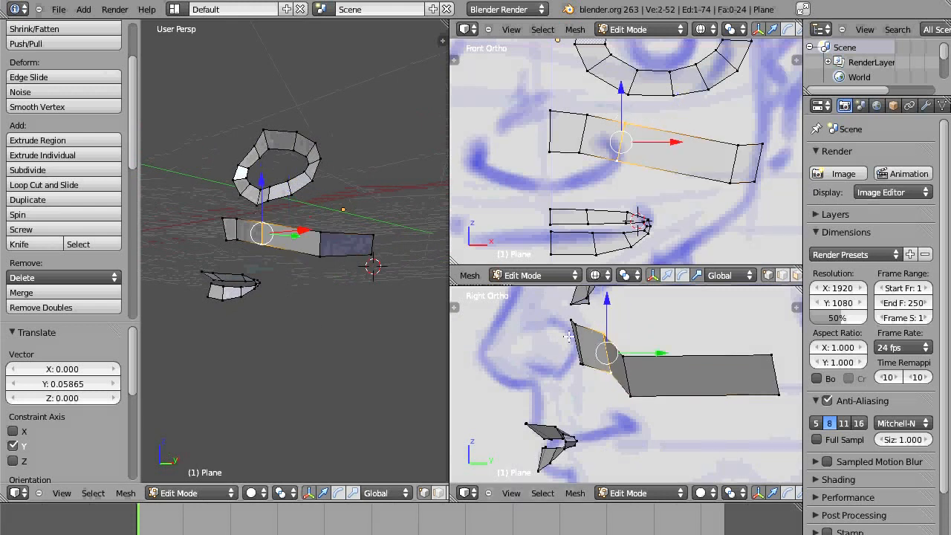
pyautogui.keyDown('shift'); pyautogui.rightClick(571, 317); pyautogui.keyUp('shift')
pyautogui.keyDown('shift'); pyautogui.rightClick(579, 326); pyautogui.keyUp('shift')
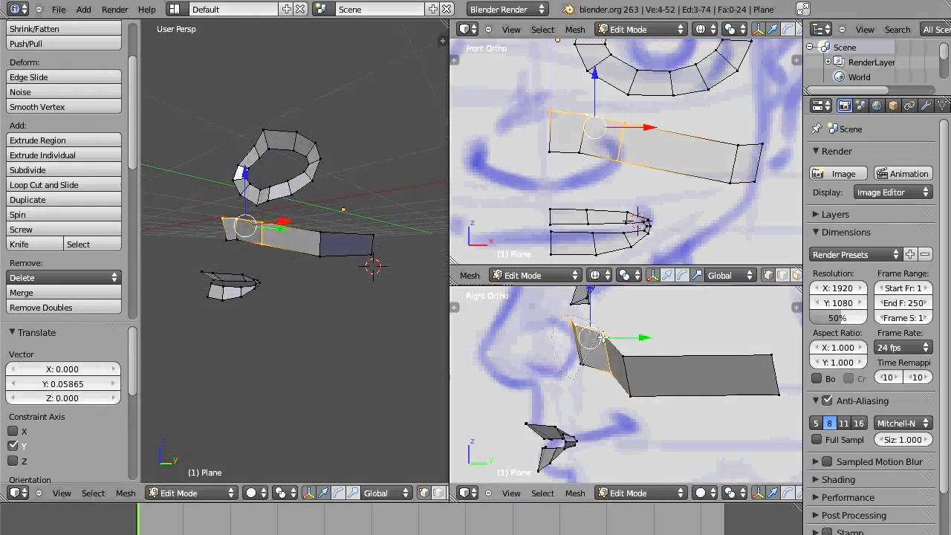
pyautogui.keyDown('shift'); pyautogui.rightClick(580, 365); pyautogui.keyUp('shift')
pyautogui.keyDown('shift'); pyautogui.rightClick(580, 364); pyautogui.keyUp('shift')
pyautogui.moveTo(635, 346); pyautogui.dragTo(593, 377)
pyautogui.rightClick(565, 375)
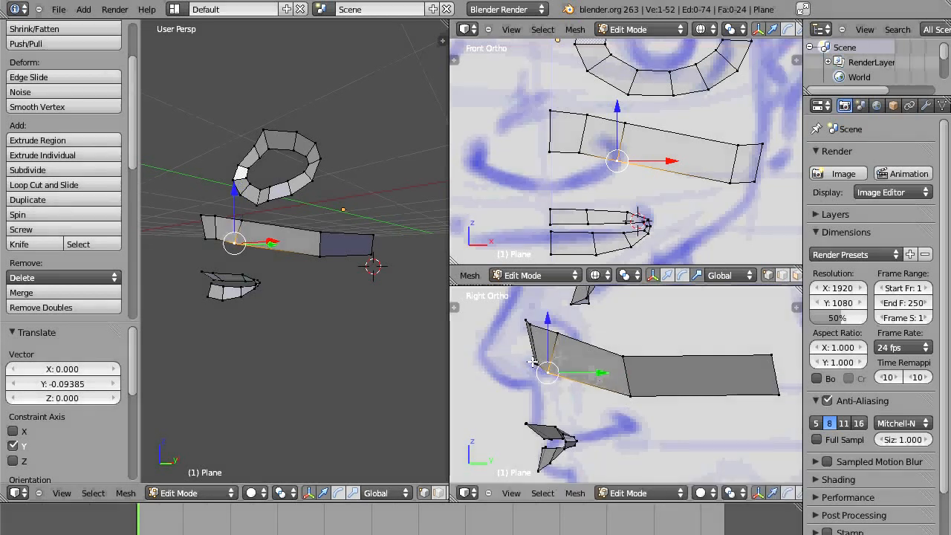
# Move the first two edges' lower vertices about -0.035 along Y and their upper vertices about 0.051 along Y, 0.016 along Z
pyautogui.rightClick(535, 363)
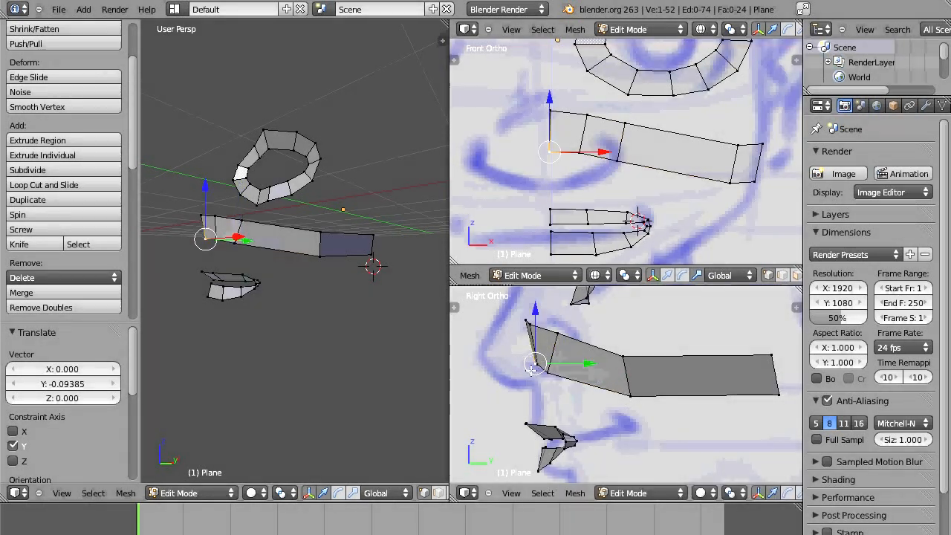
pyautogui.keyDown('shift'); pyautogui.rightClick(534, 366); pyautogui.keyUp('shift')
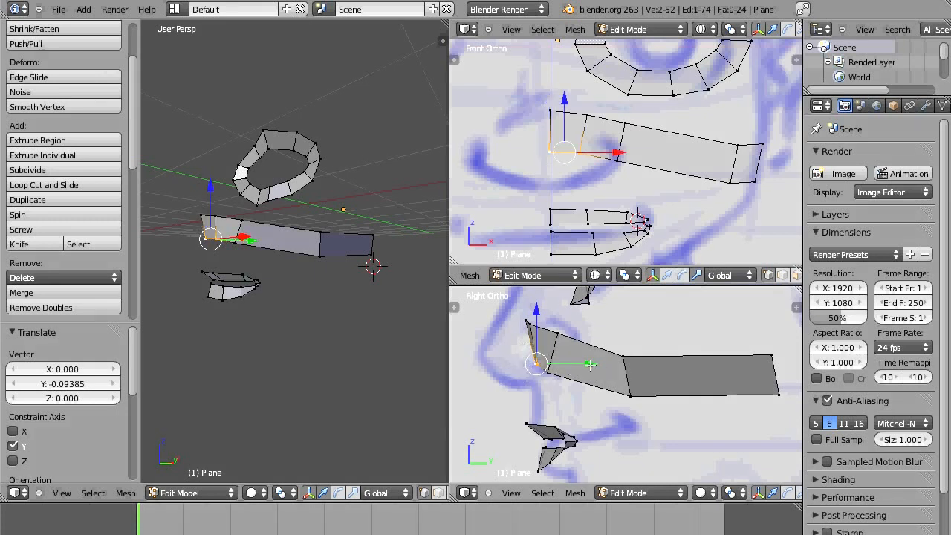
pyautogui.moveTo(590, 364); pyautogui.dragTo(576, 364)
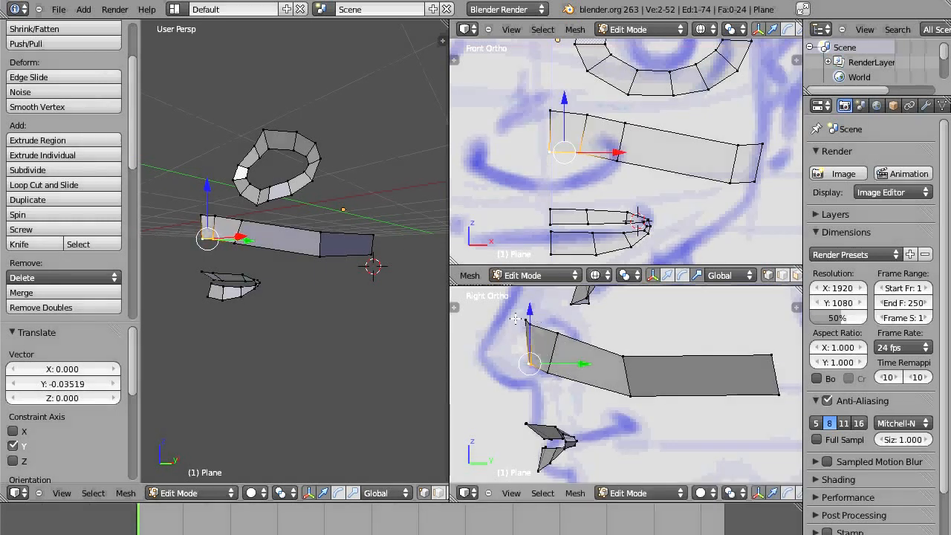
pyautogui.rightClick(515, 319)
pyautogui.keyDown('shift'); pyautogui.rightClick(533, 325); pyautogui.keyUp('shift')
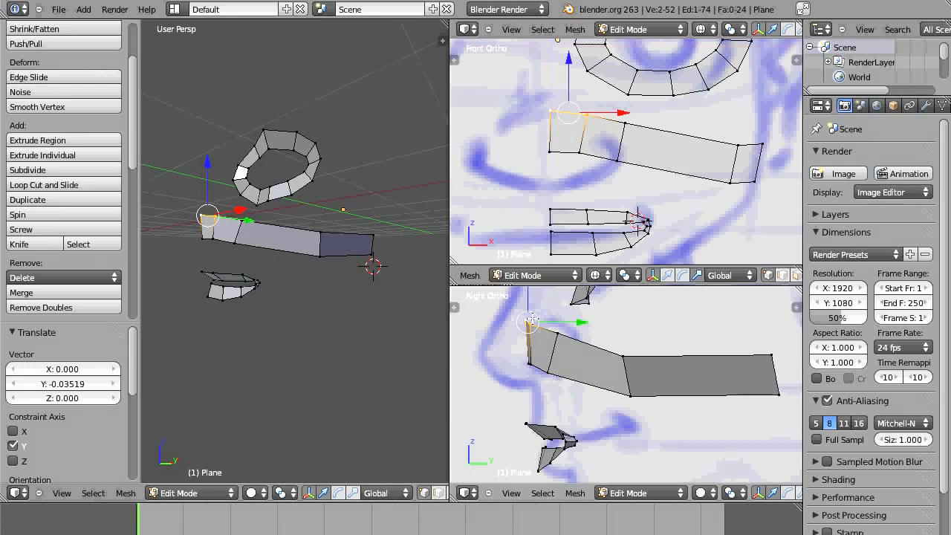
pyautogui.moveTo(533, 321); pyautogui.dragTo(537, 317)
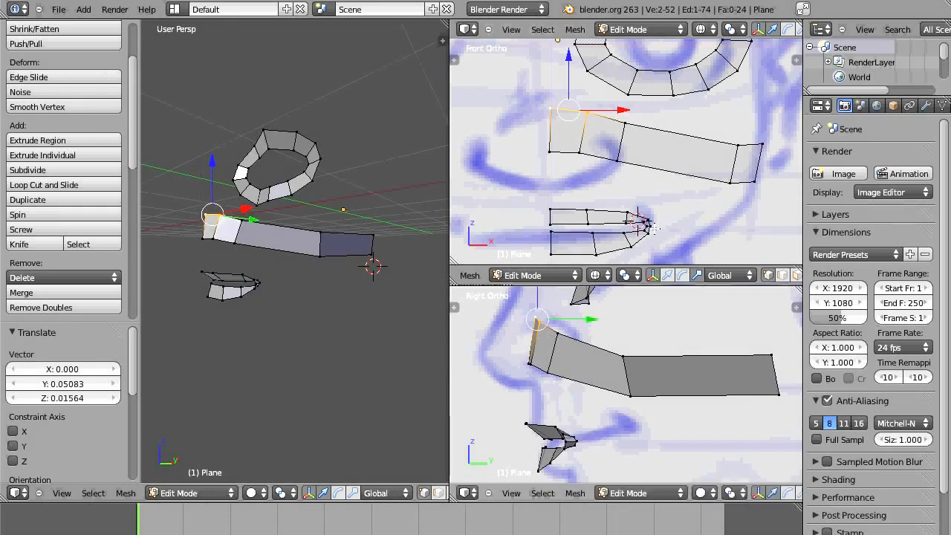
# Extrude the eye's outer edge loop, offsetting it about -0.006 along Z
pyautogui.scroll(-1, 673, 174)
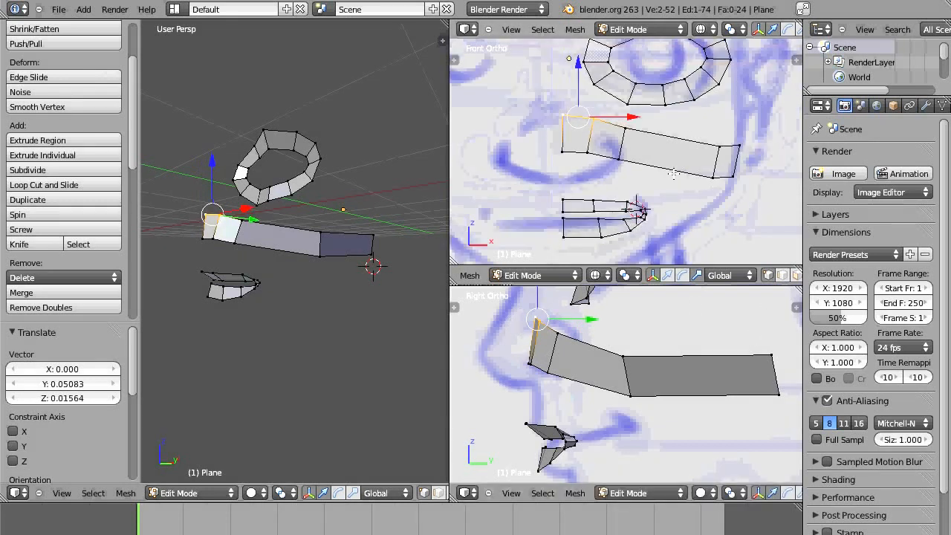
pyautogui.scroll(-1, 674, 177)
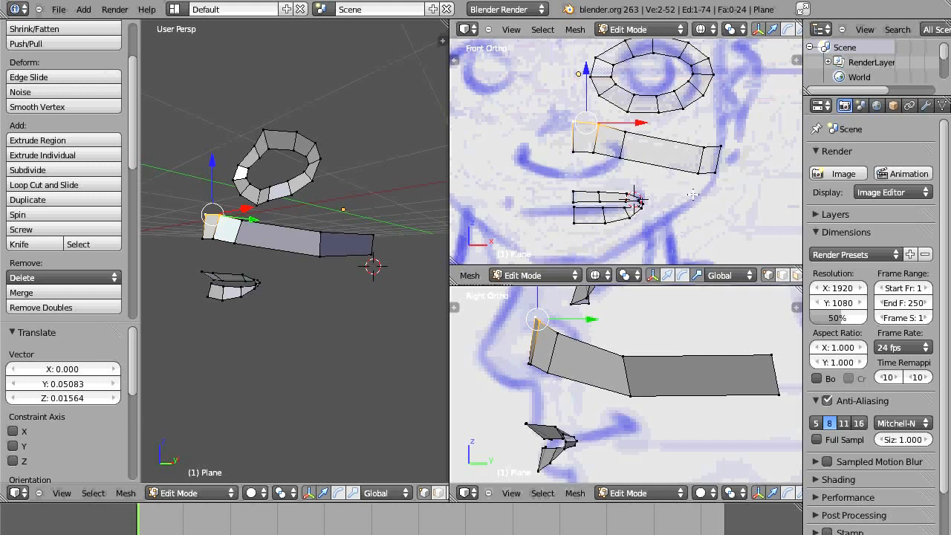
pyautogui.moveTo(692, 194)
pyautogui.keyDown('shift'); pyautogui.mouseDown(button='middle')
pyautogui.moveTo(656, 155)
pyautogui.moveTo(668, 228)
pyautogui.mouseUp(button='middle'); pyautogui.keyUp('shift')
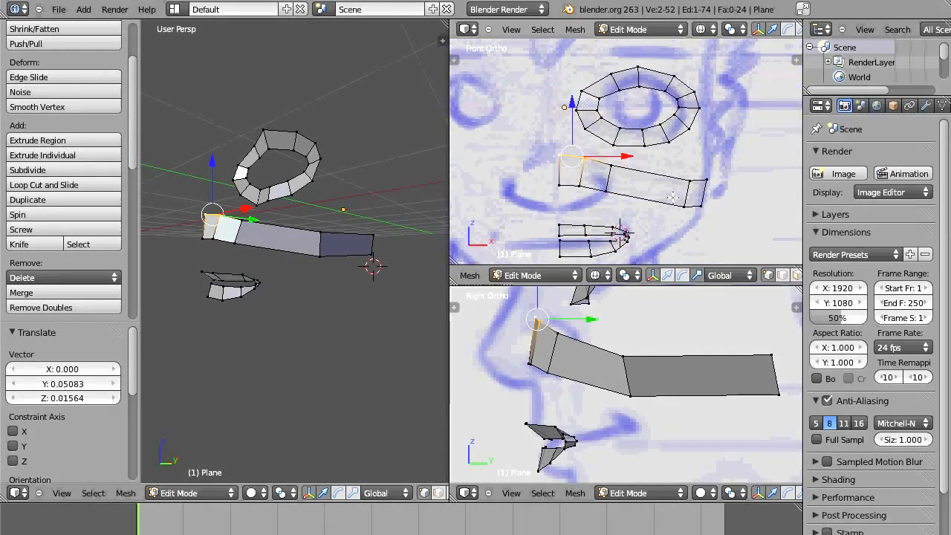
pyautogui.keyDown('alt'); pyautogui.rightClick(614, 145); pyautogui.keyUp('alt')
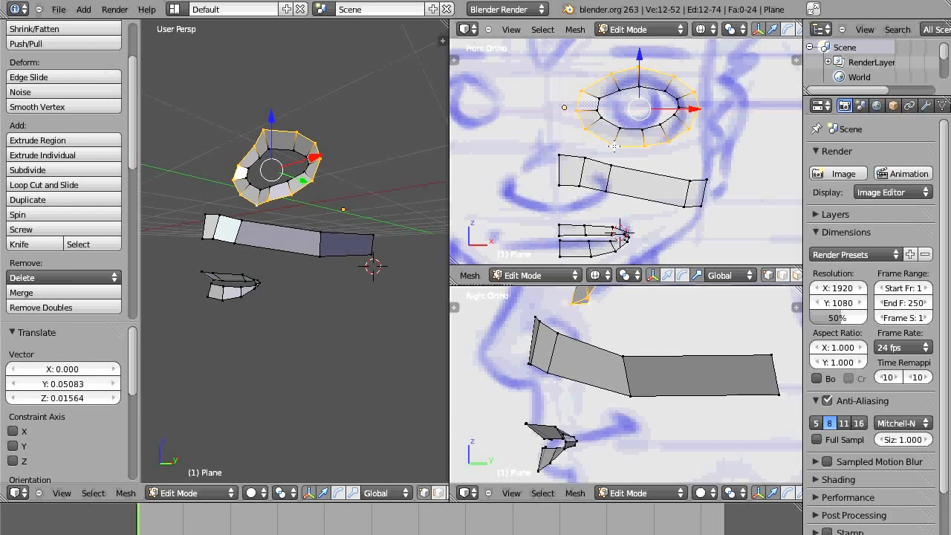
pyautogui.press('e')
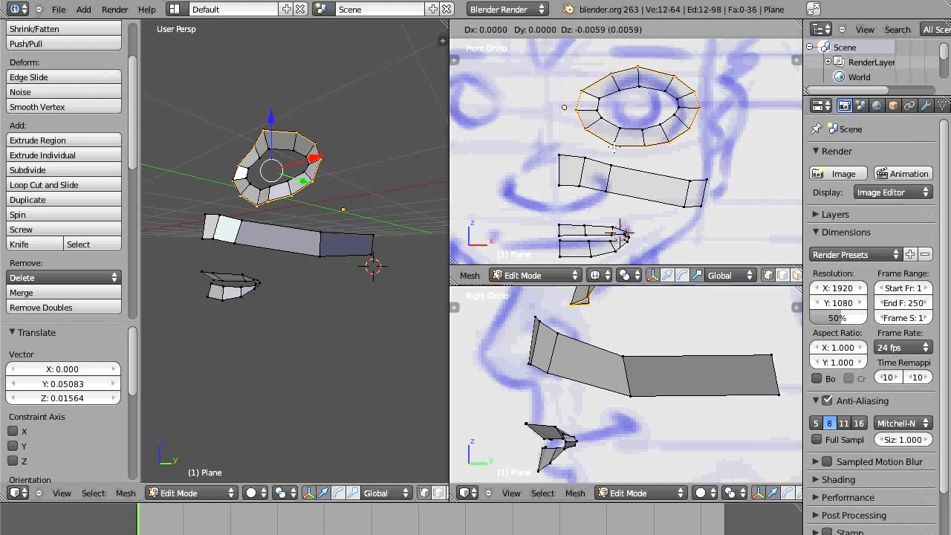
pyautogui.click(614, 148)
# Place the 3D cursor at the eye's centre in the front view and set the pivot point to 3D Cursor
pyautogui.click(639, 108)
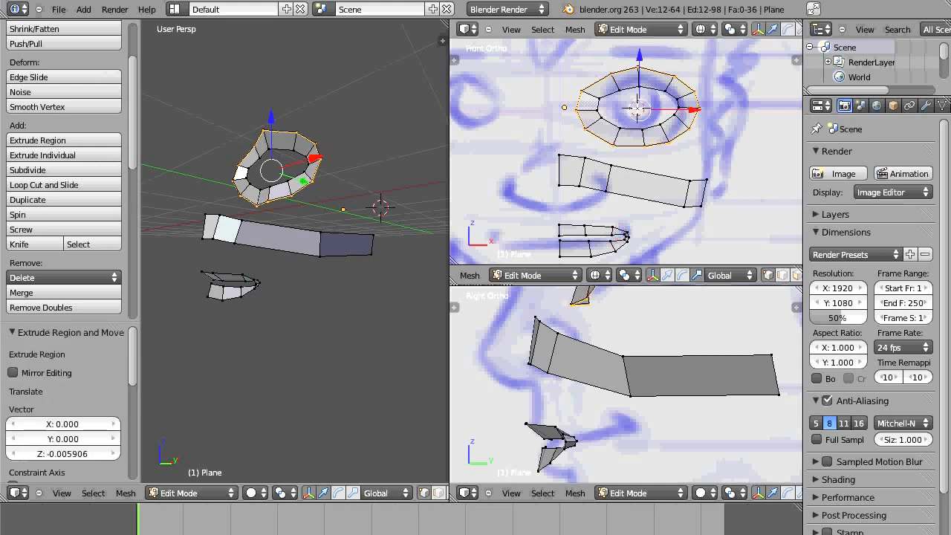
pyautogui.click(719, 276)
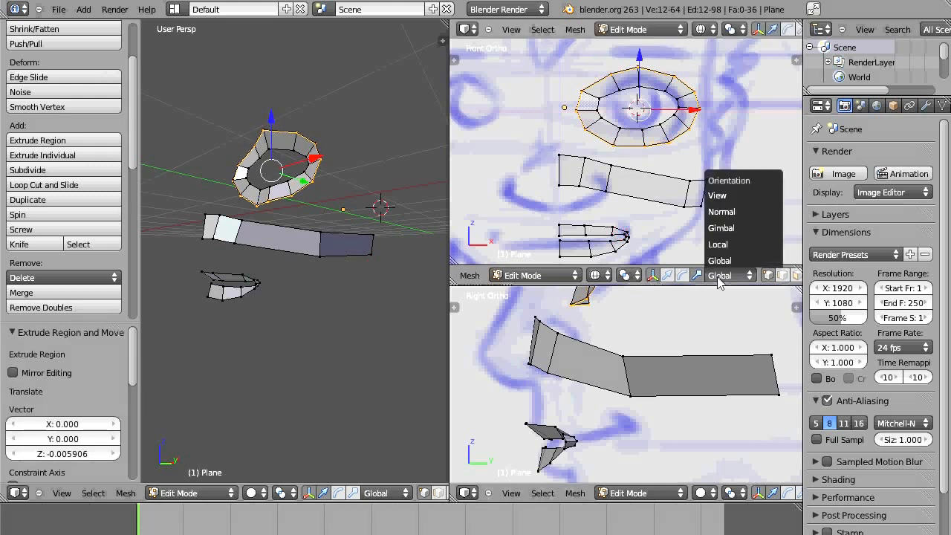
pyautogui.moveTo(756, 276)
pyautogui.mouseDown(button='middle')
pyautogui.moveTo(569, 276)
pyautogui.moveTo(785, 275)
pyautogui.moveTo(742, 275)
pyautogui.mouseUp(button='middle')
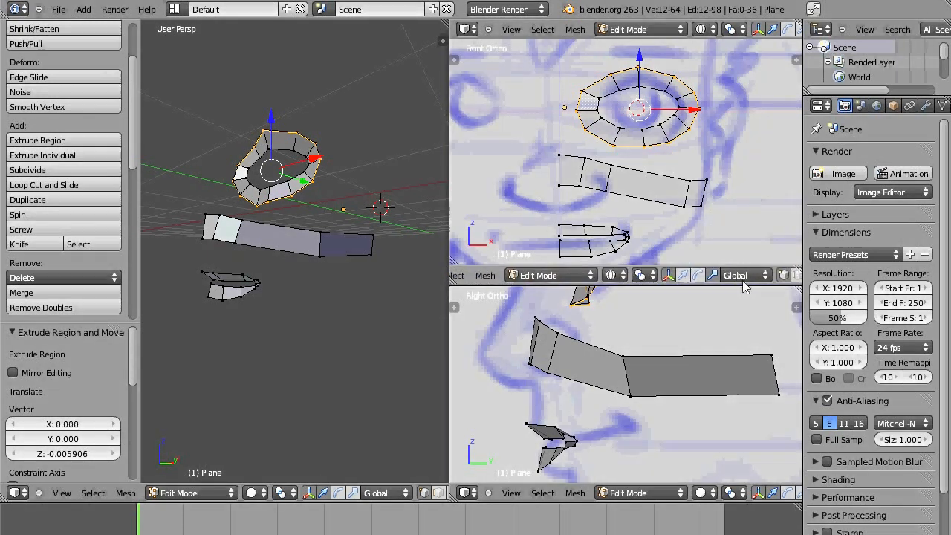
pyautogui.click(639, 275)
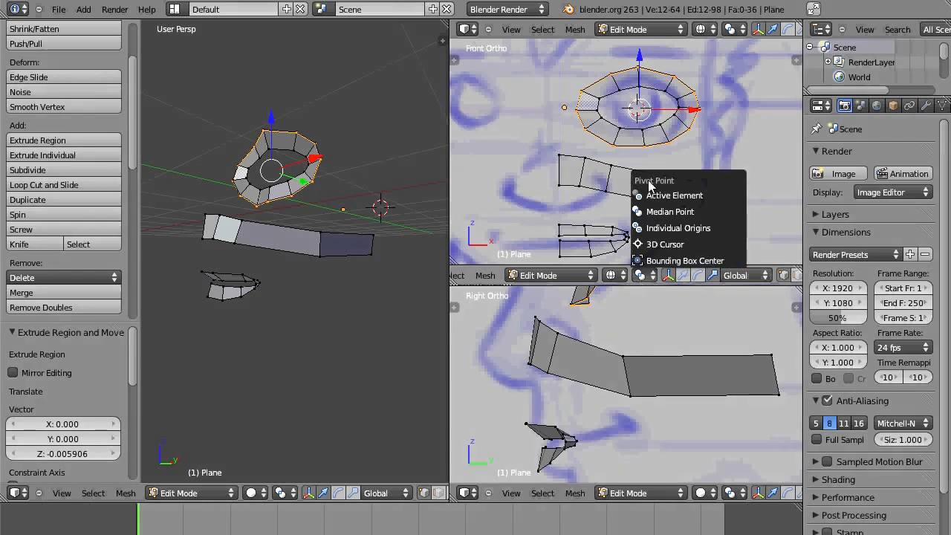
pyautogui.click(667, 244)
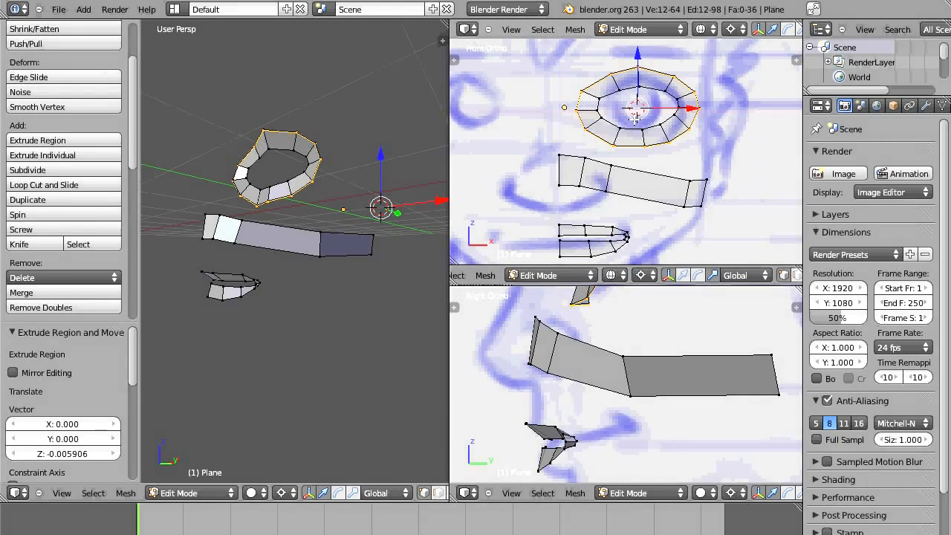
# Place the 3D cursor on the eye in the side view and scale the extruded outer eye loop by about 1.483
pyautogui.press('s')
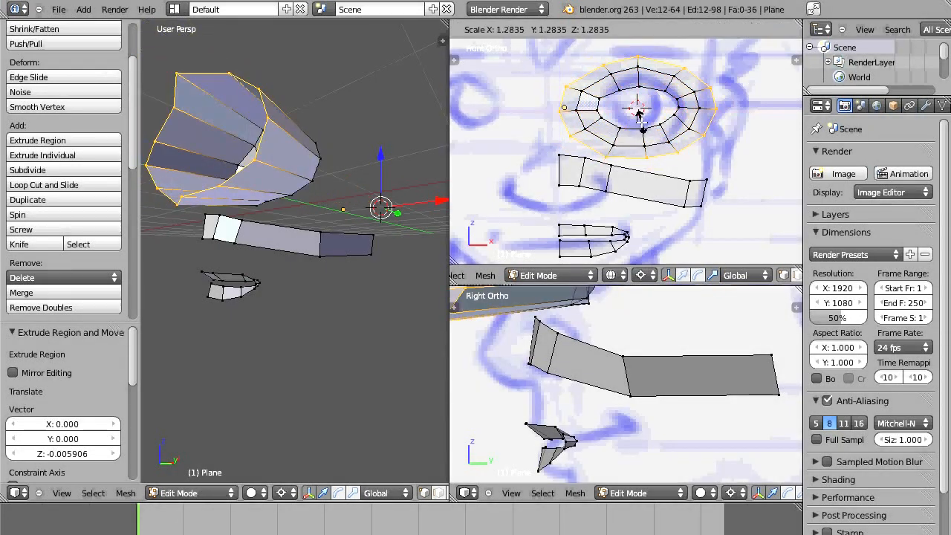
pyautogui.rightClick(641, 123)
pyautogui.keyDown('shift'); pyautogui.moveTo(696, 303); pyautogui.dragTo(651, 438, button='middle'); pyautogui.keyUp('shift')
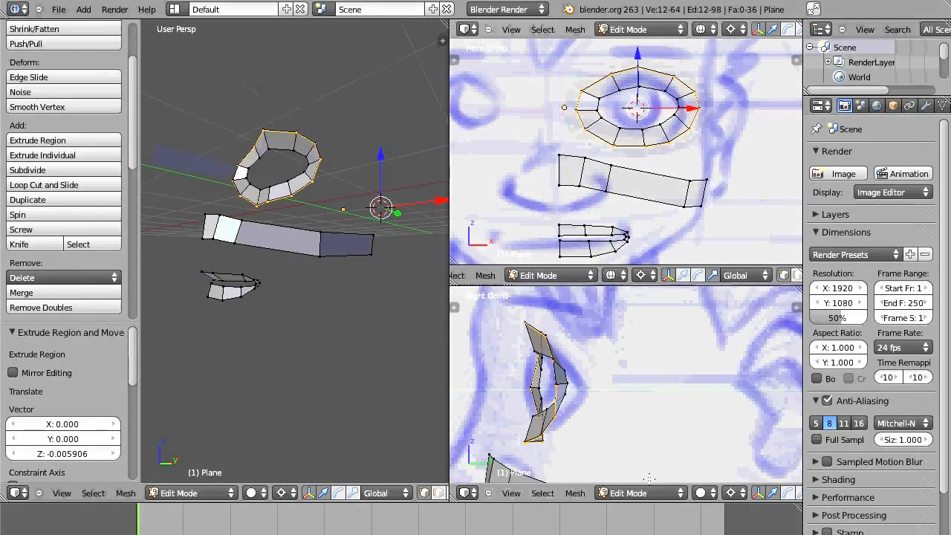
pyautogui.scroll(-3, 651, 438)
pyautogui.scroll(-4, 651, 438)
pyautogui.scroll(2, 651, 438)
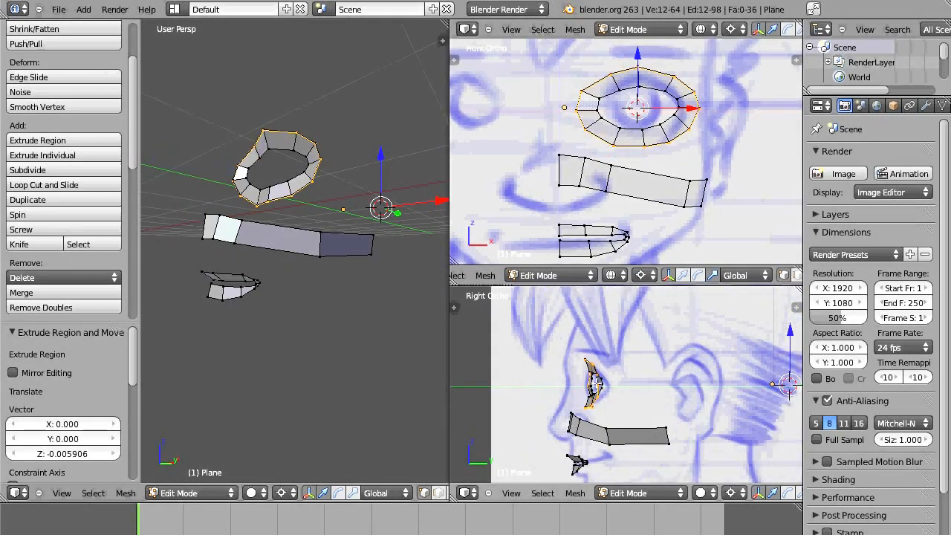
pyautogui.click(595, 383)
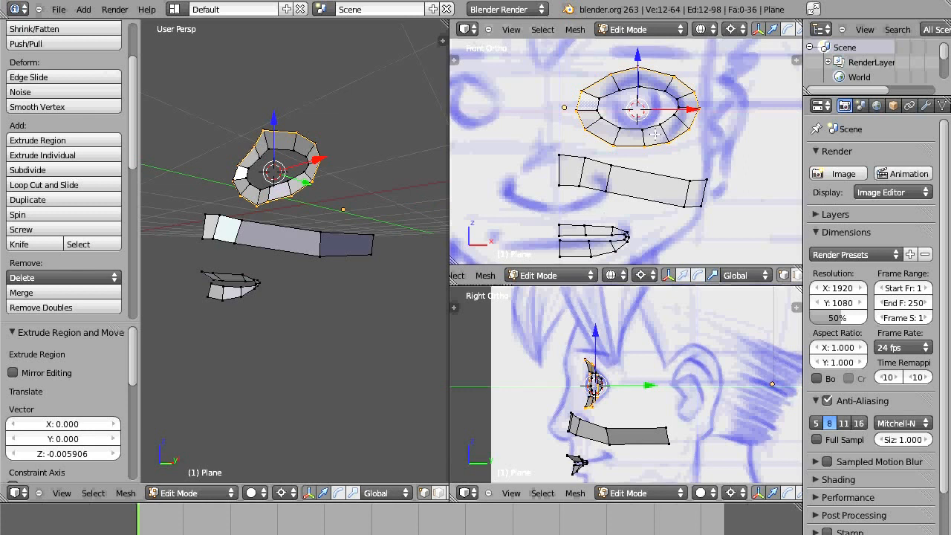
pyautogui.press('s')
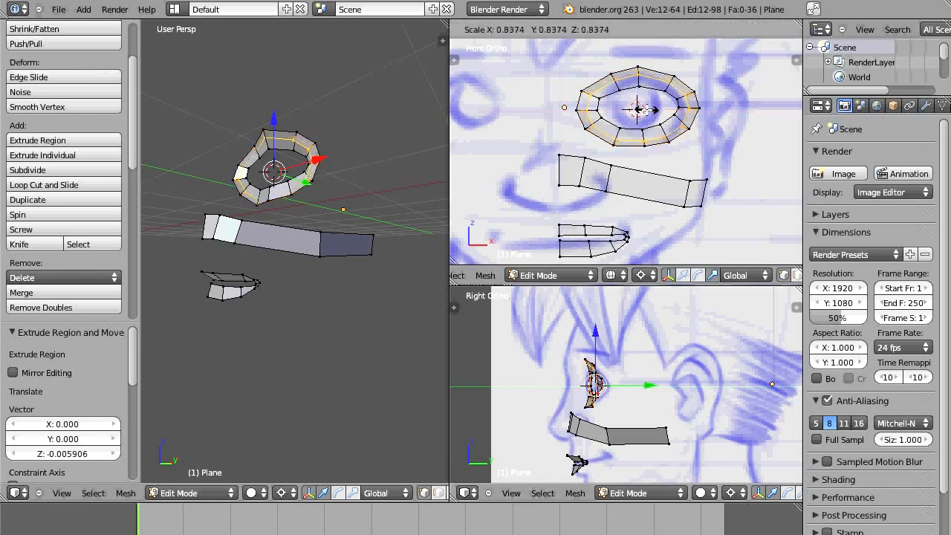
pyautogui.click(645, 113)
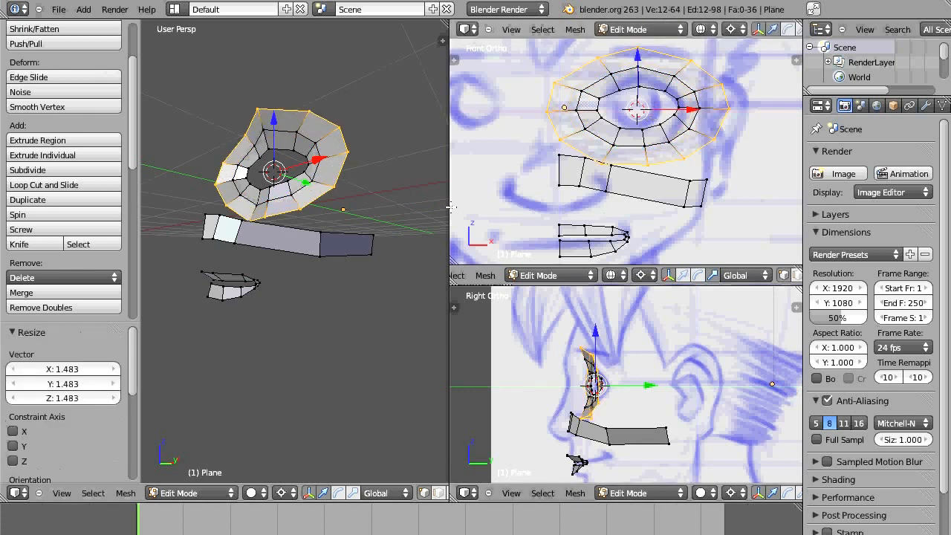
# Move the outer eye loop's three nose-side vertices about 0.094 along X and set the pivot point to Median Point
pyautogui.rightClick(563, 137)
pyautogui.keyDown('shift'); pyautogui.rightClick(550, 114); pyautogui.keyUp('shift')
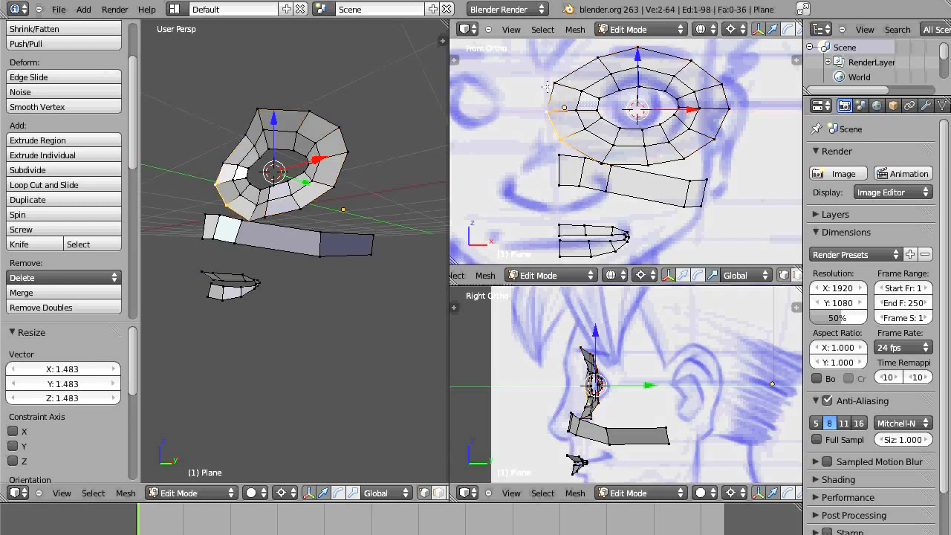
pyautogui.keyDown('shift'); pyautogui.rightClick(548, 86); pyautogui.keyUp('shift')
pyautogui.press('g')
pyautogui.press('x')
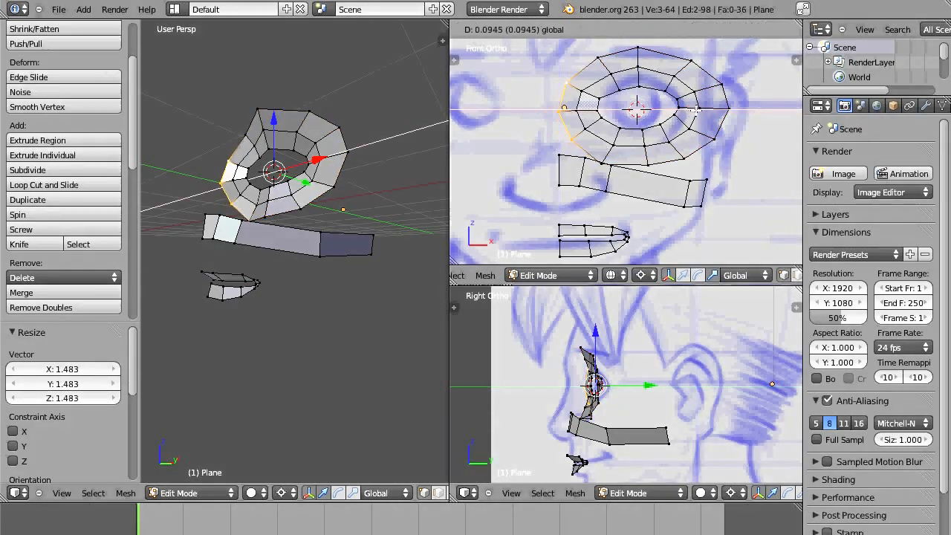
pyautogui.click(689, 110)
pyautogui.click(640, 276)
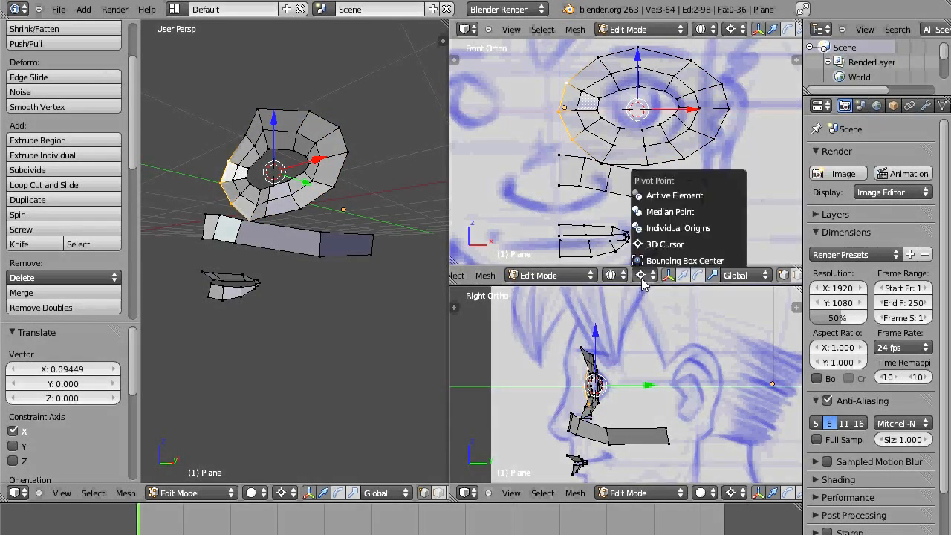
pyautogui.click(651, 212)
# Move the outer eye loop's lower vertex just above the cheek strip about 0.017 along X and 0.034 along Z
pyautogui.keyDown('shift'); pyautogui.moveTo(604, 163); pyautogui.dragTo(636, 147, button='middle'); pyautogui.keyUp('shift')
pyautogui.scroll(4, 640, 165)
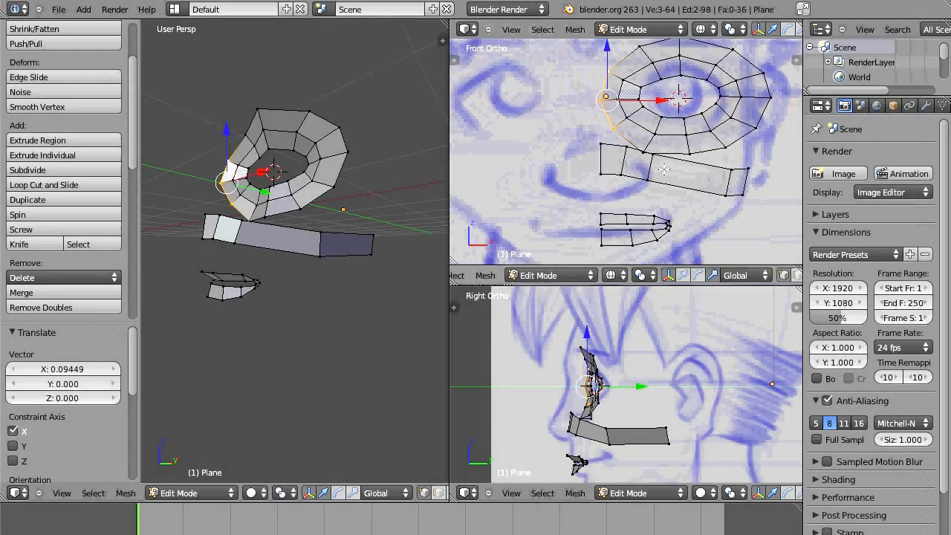
pyautogui.keyDown('shift'); pyautogui.moveTo(641, 90); pyautogui.dragTo(638, 159, button='middle'); pyautogui.keyUp('shift')
pyautogui.rightClick(625, 153)
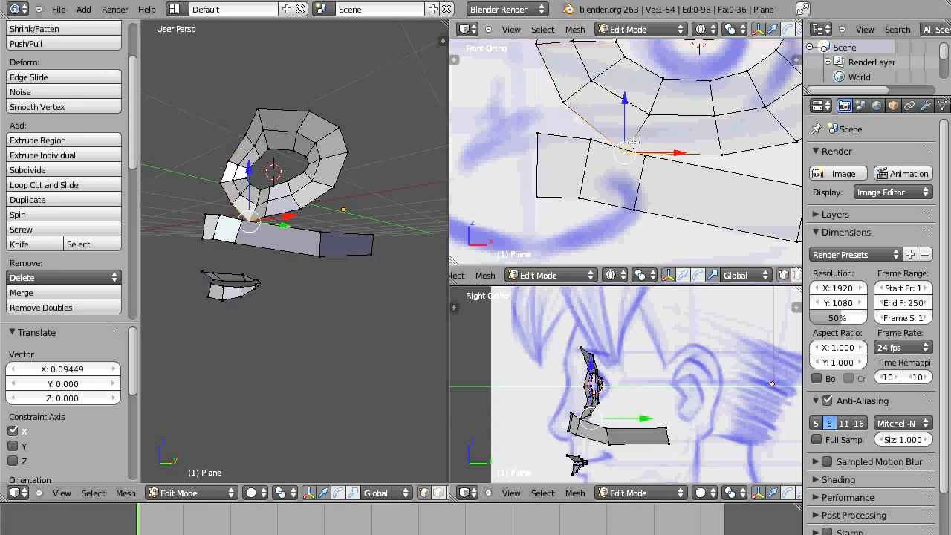
pyautogui.press('g')
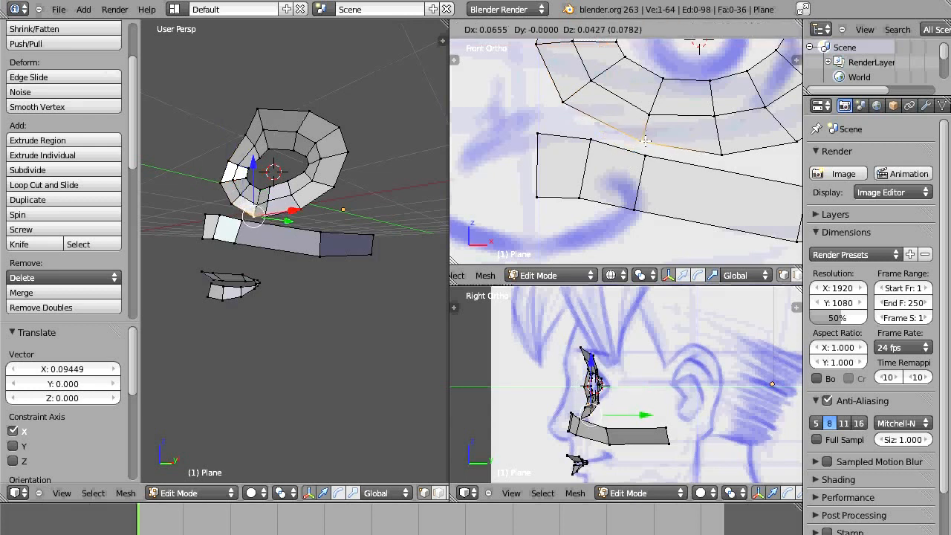
pyautogui.click(633, 139)
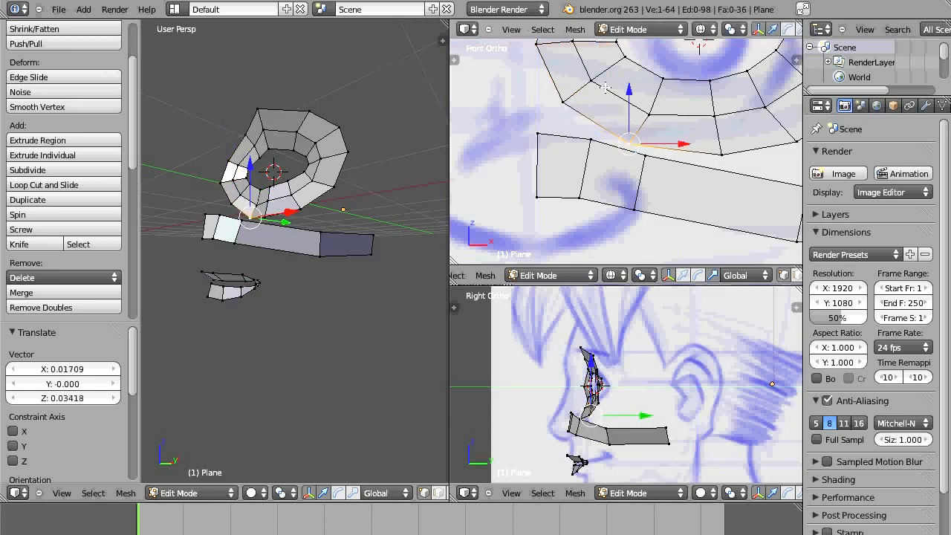
pyautogui.scroll(4, 628, 183)
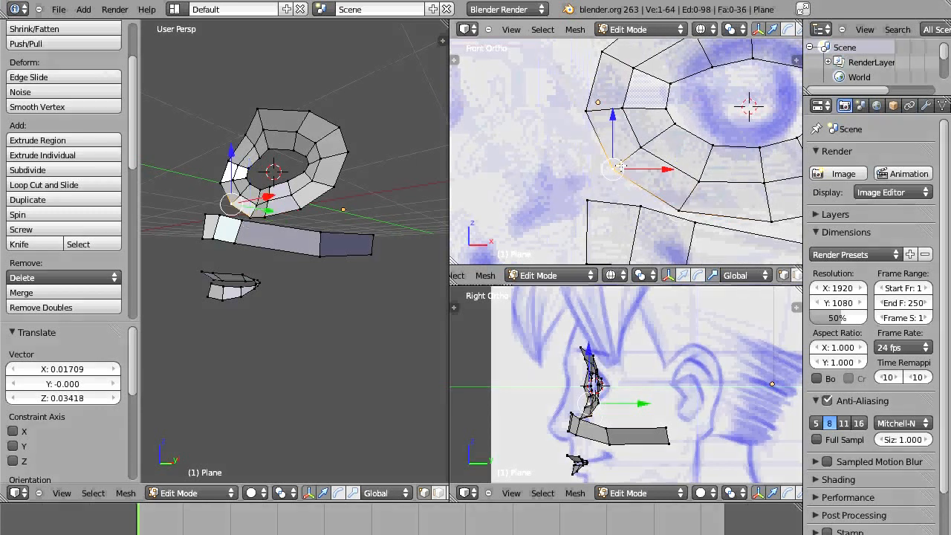
# Move the outer eye loop's lower nose-side vertex about -0.097 along X and its upper nose-side vertex about -0.057 along X
pyautogui.press('g')
pyautogui.keyDown('shift'); pyautogui.moveTo(609, 129); pyautogui.dragTo(617, 188, button='middle'); pyautogui.keyUp('shift')
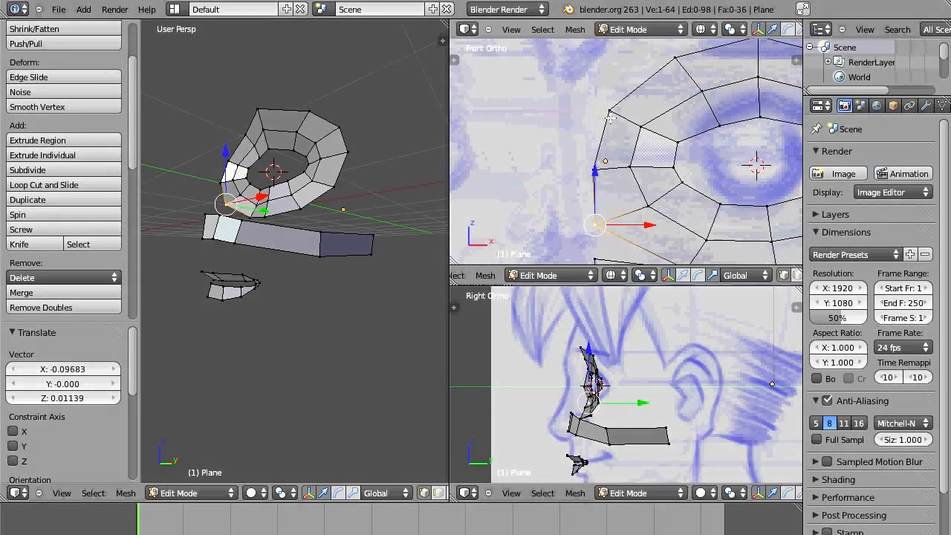
pyautogui.rightClick(611, 110)
pyautogui.press('g')
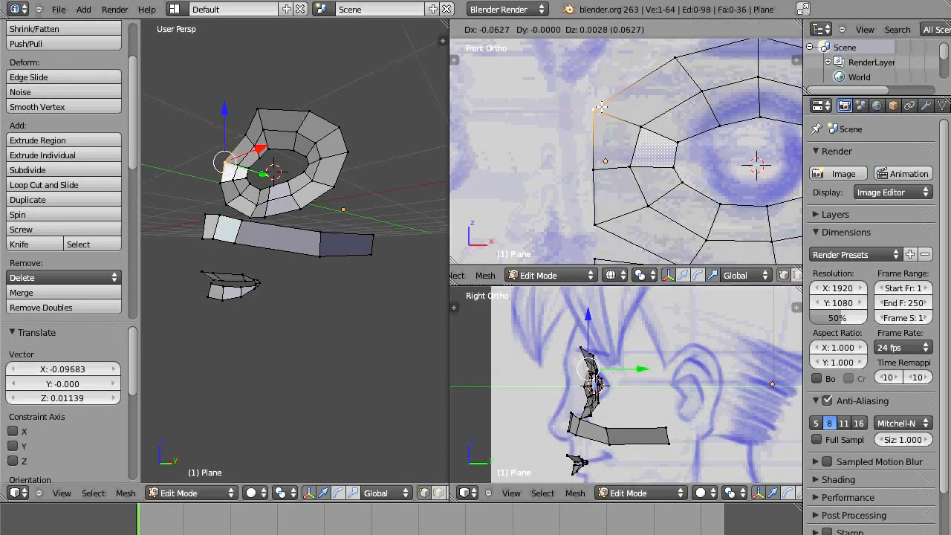
pyautogui.click(603, 107)
# Move the outer eye loop's lower vertex just above the cheek strip about 0.003 along X and -0.020 along Z
pyautogui.keyDown('shift'); pyautogui.moveTo(709, 147); pyautogui.dragTo(457, 98, button='middle'); pyautogui.keyUp('shift')
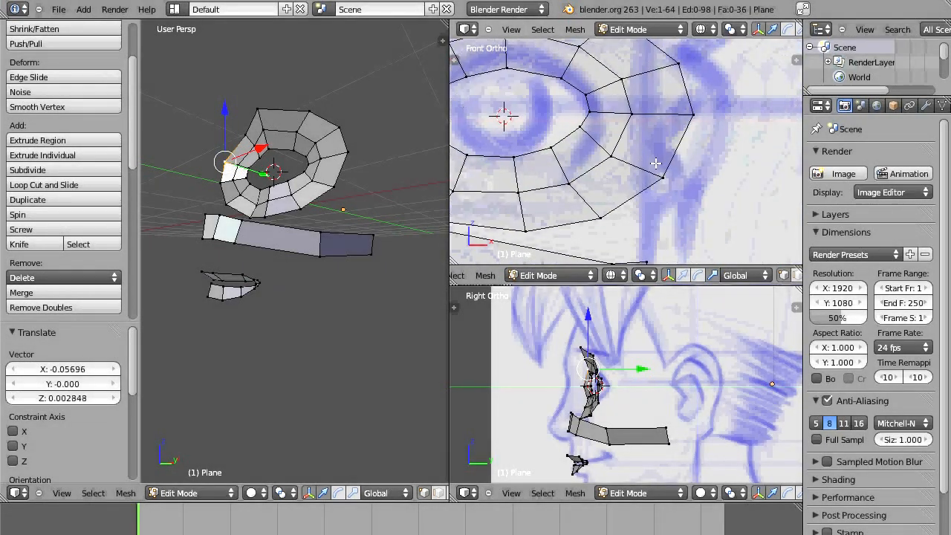
pyautogui.keyDown('shift'); pyautogui.moveTo(648, 157); pyautogui.dragTo(665, 57, button='middle'); pyautogui.keyUp('shift')
pyautogui.keyDown('shift'); pyautogui.moveTo(644, 166); pyautogui.dragTo(758, 98, button='middle'); pyautogui.keyUp('shift')
pyautogui.keyDown('shift'); pyautogui.moveTo(543, 85); pyautogui.dragTo(546, 189, button='middle'); pyautogui.keyUp('shift')
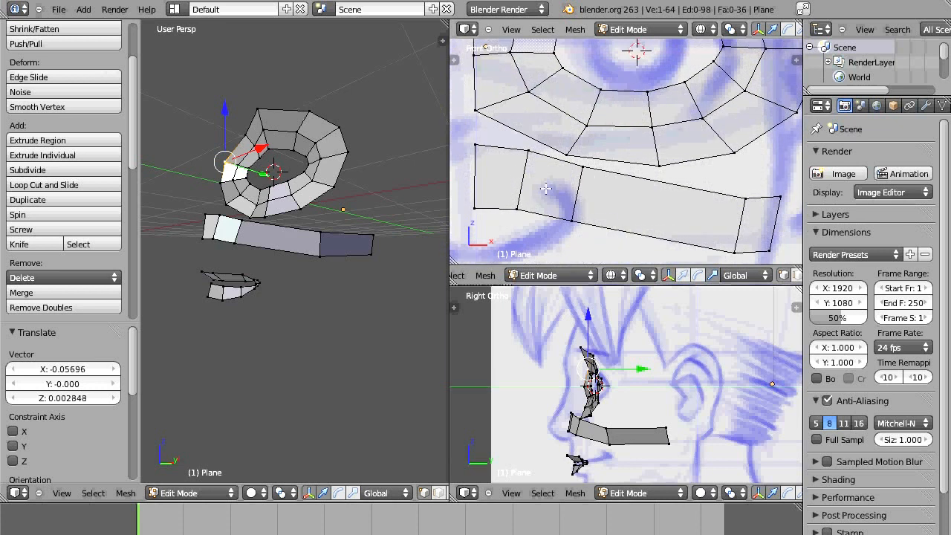
pyautogui.rightClick(569, 156)
pyautogui.press('g')
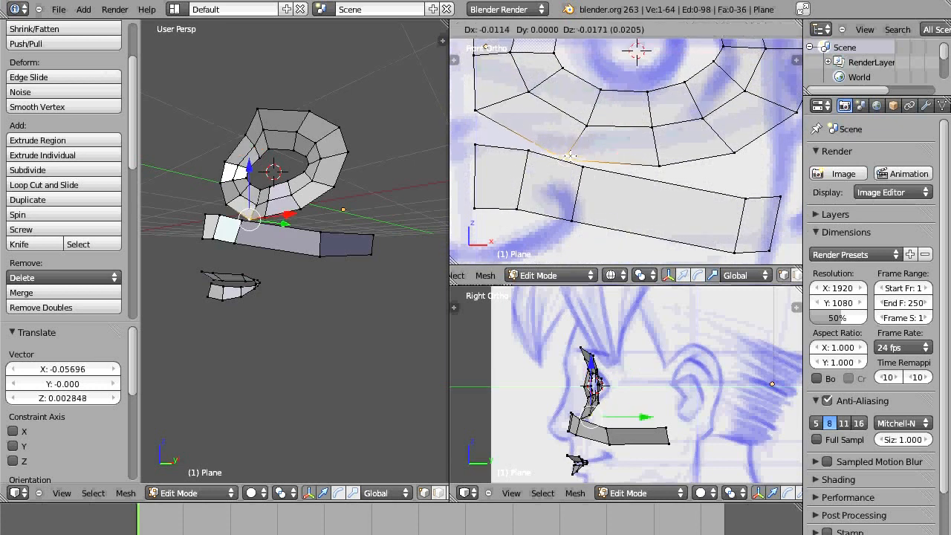
pyautogui.click(576, 154)
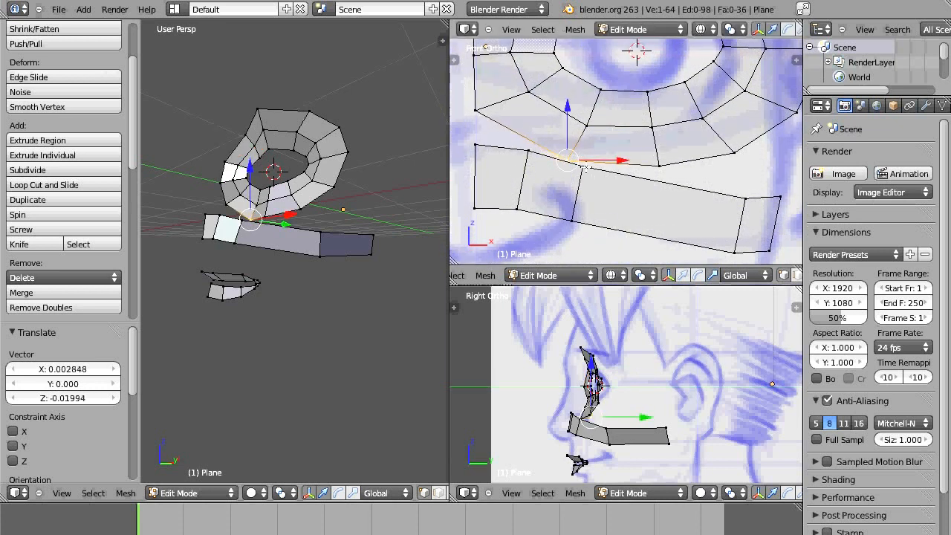
# Move the cheek strip's upper vertex onto the eye loop's lower vertex and shift the strip vertex below it about -0.054 along X
pyautogui.rightClick(572, 157)
pyautogui.press('g')
pyautogui.click(572, 157)
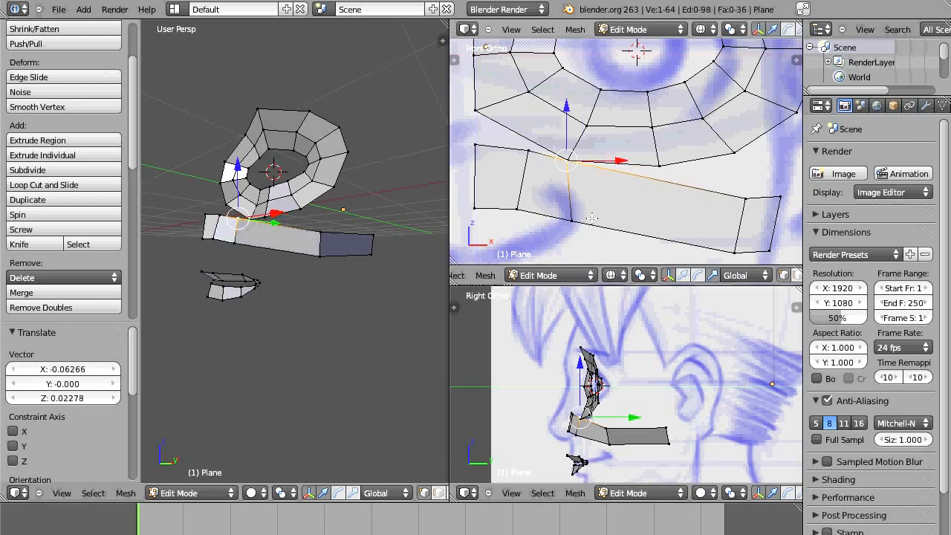
pyautogui.rightClick(573, 222)
pyautogui.press('g')
pyautogui.click(564, 211)
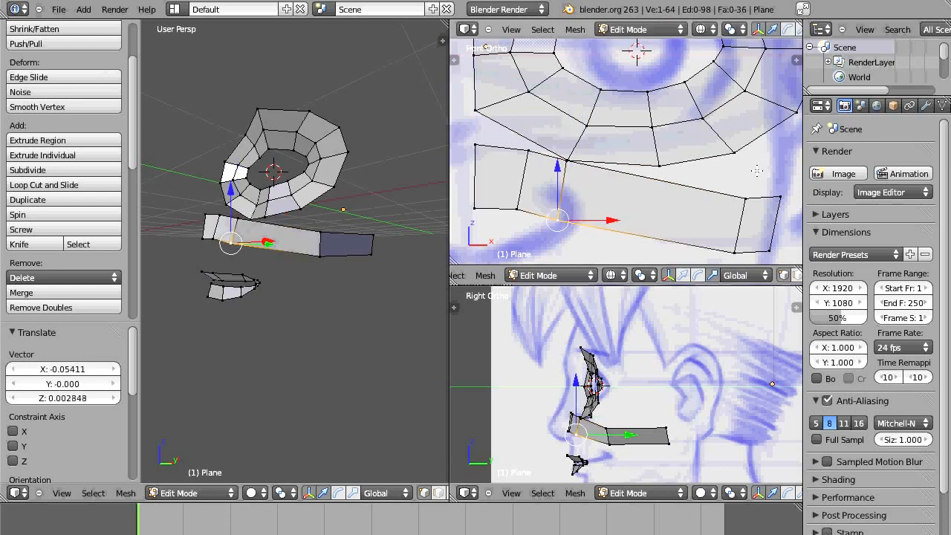
# Move the outer eye loop's three lower cheek-side vertices about -0.185, -0.128 and -0.054 along X and -0.159, -0.060 and -0.009 along Z
pyautogui.keyDown('ctrl'); pyautogui.scroll(-4, 653, 200); pyautogui.keyUp('ctrl')
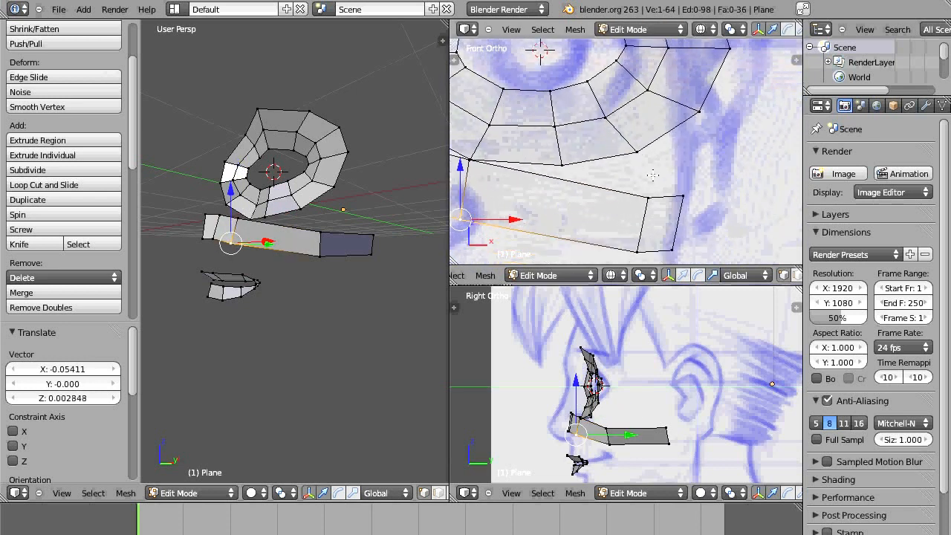
pyautogui.rightClick(700, 113)
pyautogui.press('g')
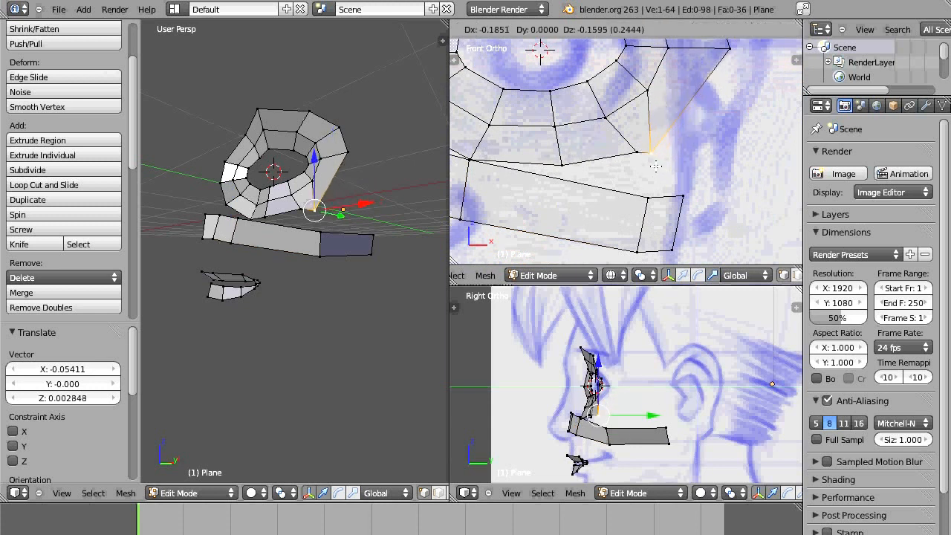
pyautogui.click(637, 165)
pyautogui.press('g')
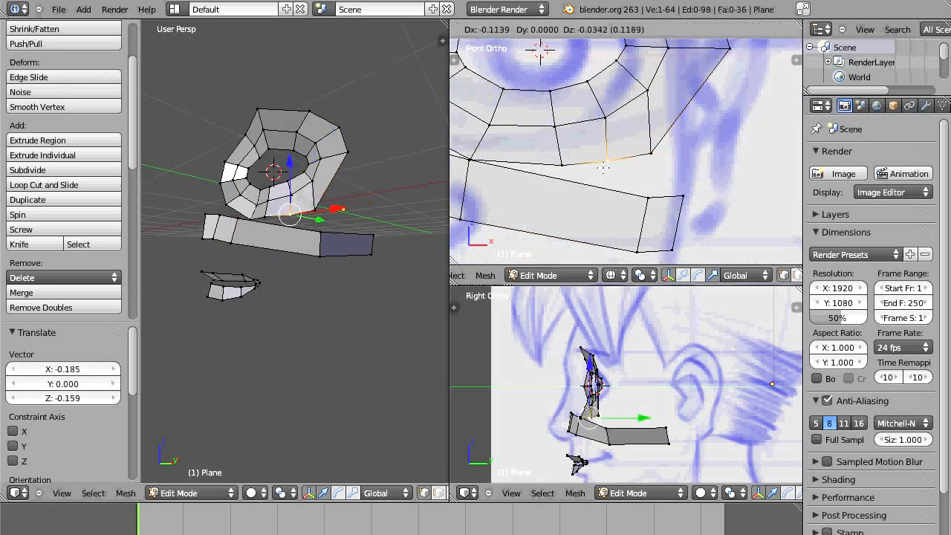
pyautogui.click(602, 171)
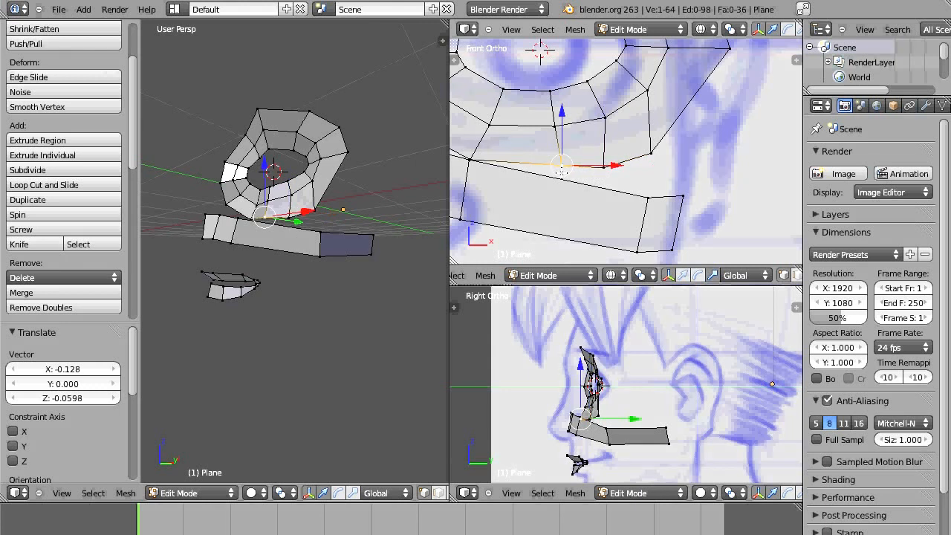
pyautogui.press('g')
pyautogui.click(571, 178)
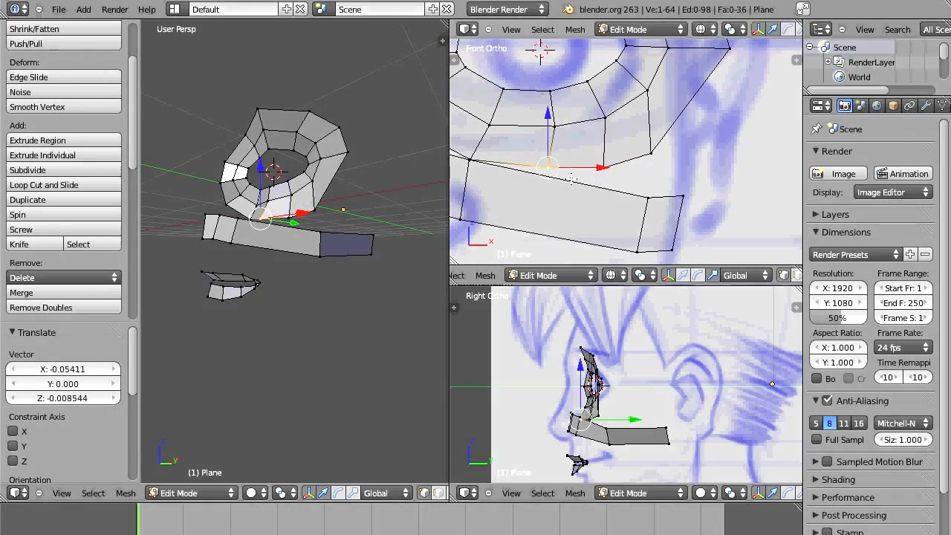
# Select the mouth's outer edge loop and place the 3D cursor at the mouth's centre in the front and side views
pyautogui.rightClick(648, 196)
pyautogui.keyDown('shift'); pyautogui.moveTo(651, 209); pyautogui.dragTo(736, 74, button='middle'); pyautogui.keyUp('shift')
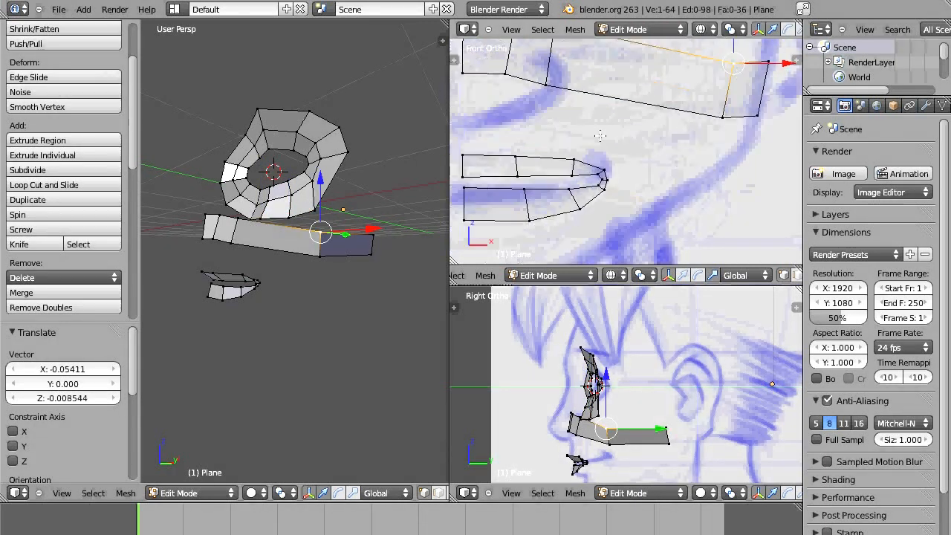
pyautogui.rightClick(459, 154)
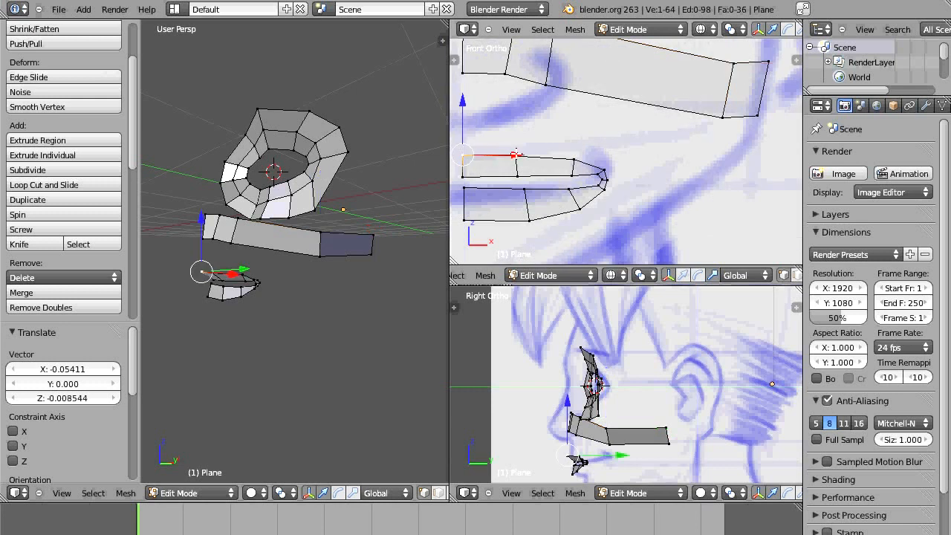
pyautogui.keyDown('shift'); pyautogui.rightClick(515, 155); pyautogui.keyUp('shift')
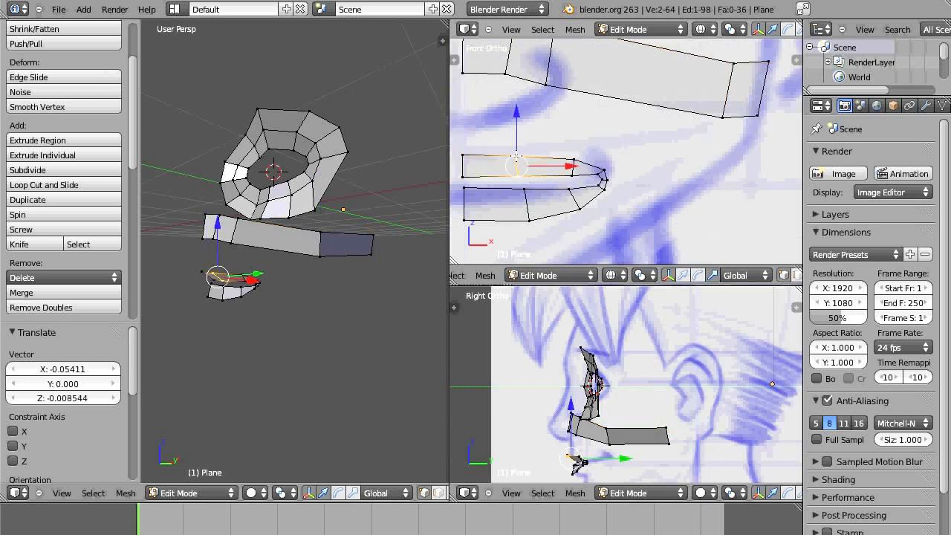
pyautogui.keyDown('alt'); pyautogui.rightClick(516, 156); pyautogui.keyUp('alt')
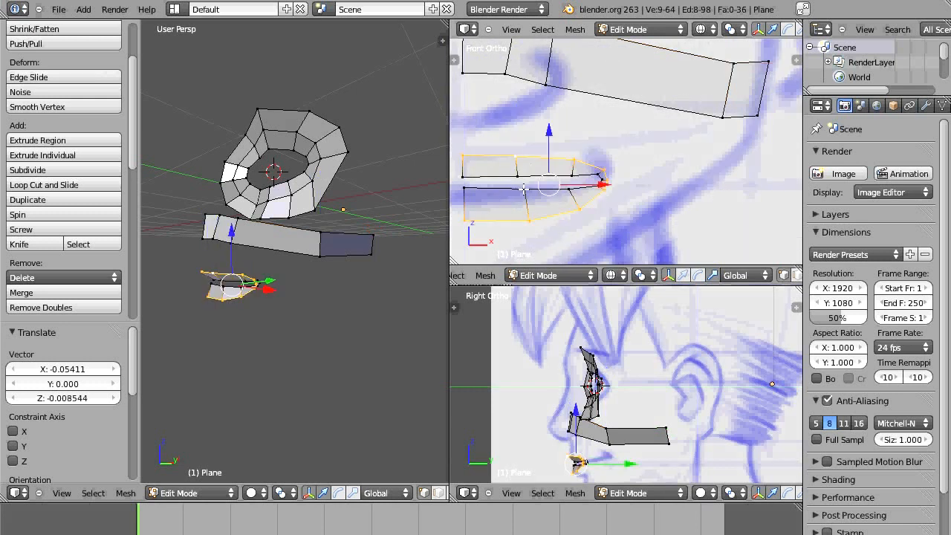
pyautogui.click(462, 181)
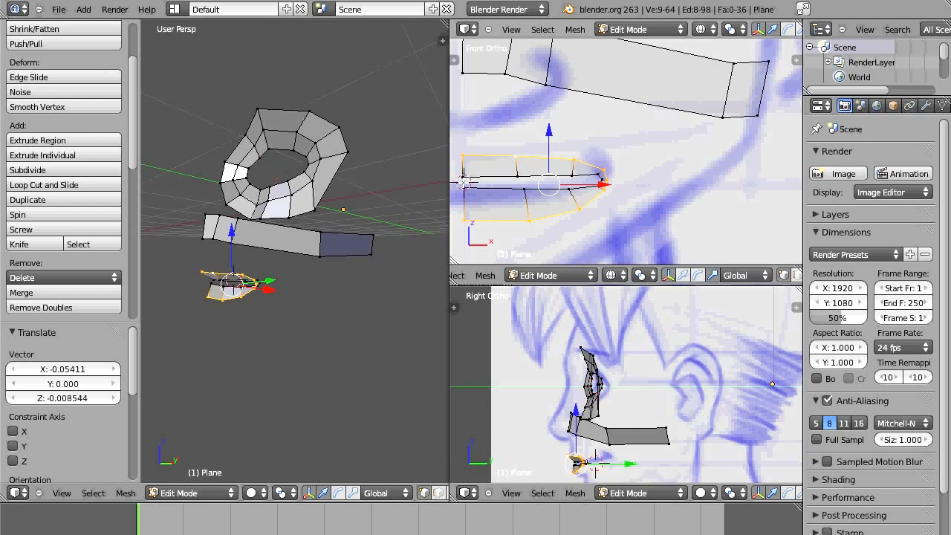
pyautogui.keyDown('shift'); pyautogui.moveTo(598, 472); pyautogui.dragTo(607, 341, button='middle'); pyautogui.keyUp('shift')
pyautogui.scroll(4, 613, 342)
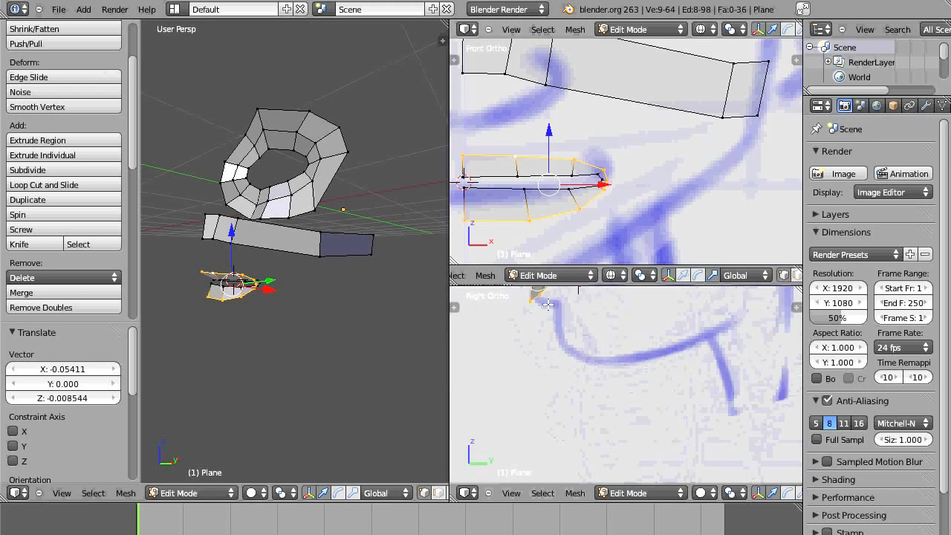
pyautogui.keyDown('shift'); pyautogui.moveTo(548, 305); pyautogui.dragTo(597, 385, button='middle'); pyautogui.keyUp('shift')
pyautogui.click(579, 354)
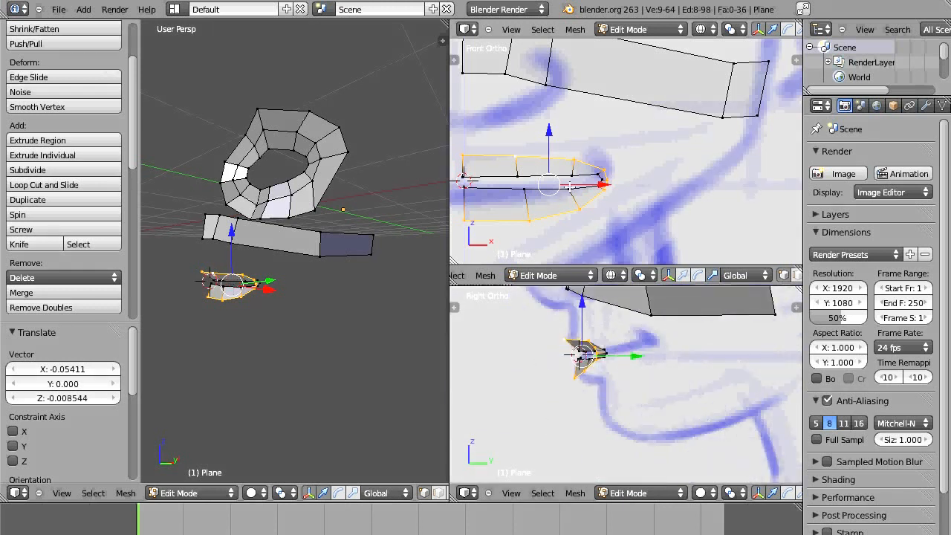
# Extrude the mouth's outer edge loop and try scaling the new loop by about 1.353
pyautogui.press('s')
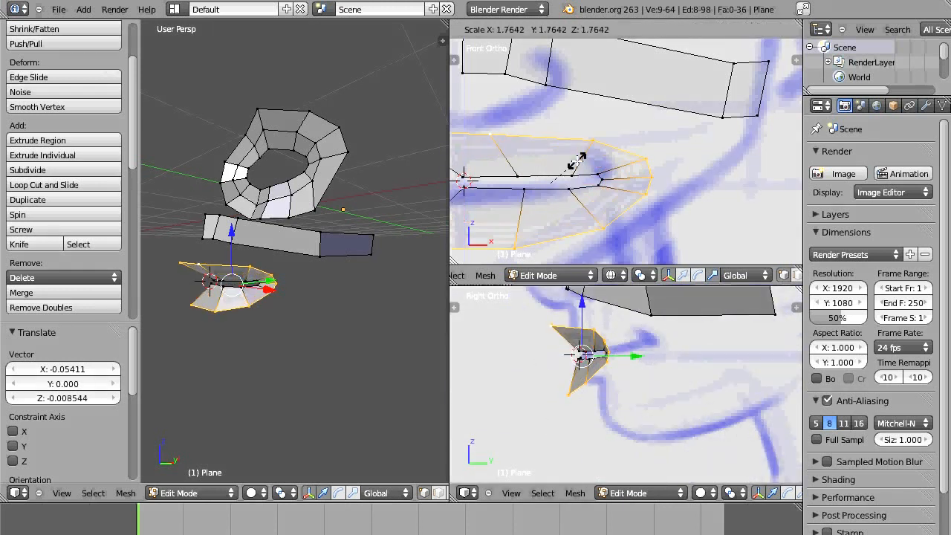
pyautogui.rightClick(577, 161)
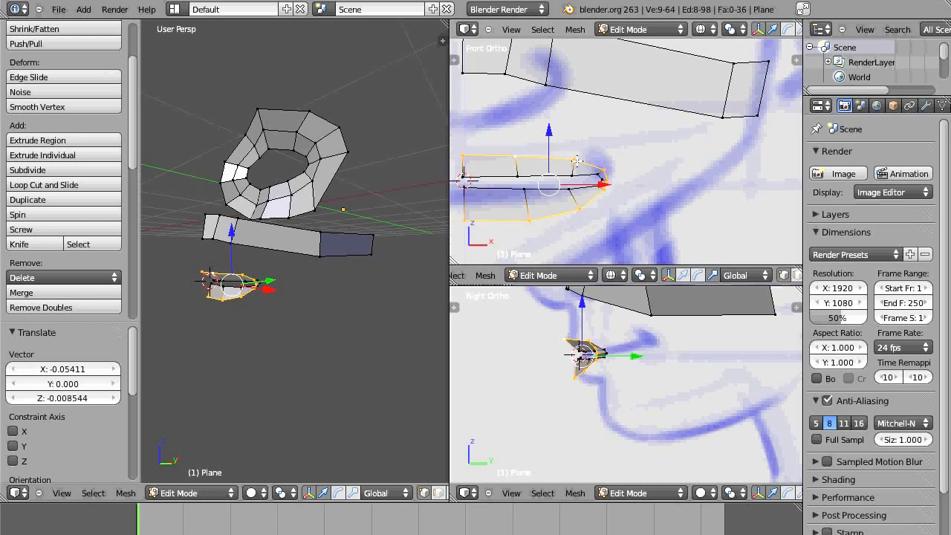
pyautogui.press('e')
pyautogui.press('s')
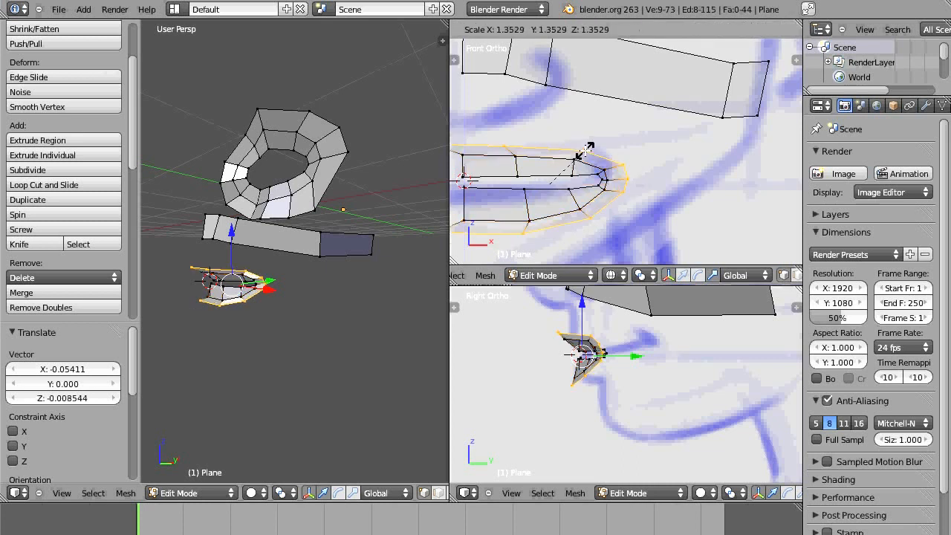
pyautogui.click(587, 148)
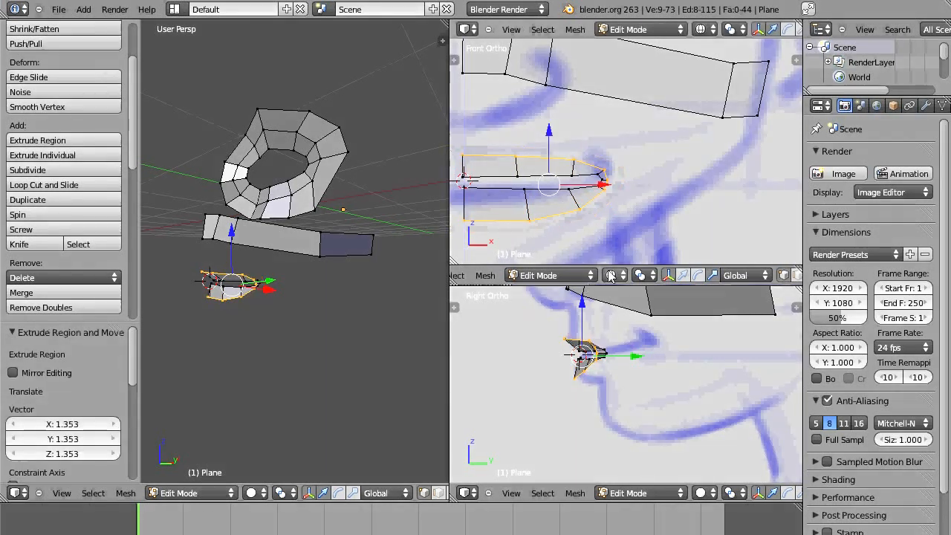
# Set the pivot point to 3D Cursor and scale the extruded mouth loop by about 1.848
pyautogui.click(640, 276)
pyautogui.click(664, 243)
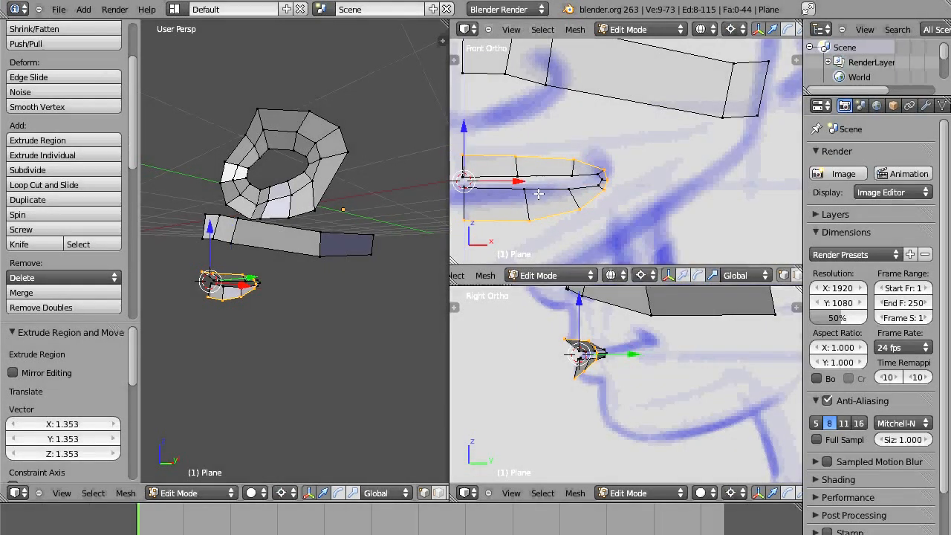
pyautogui.press('s')
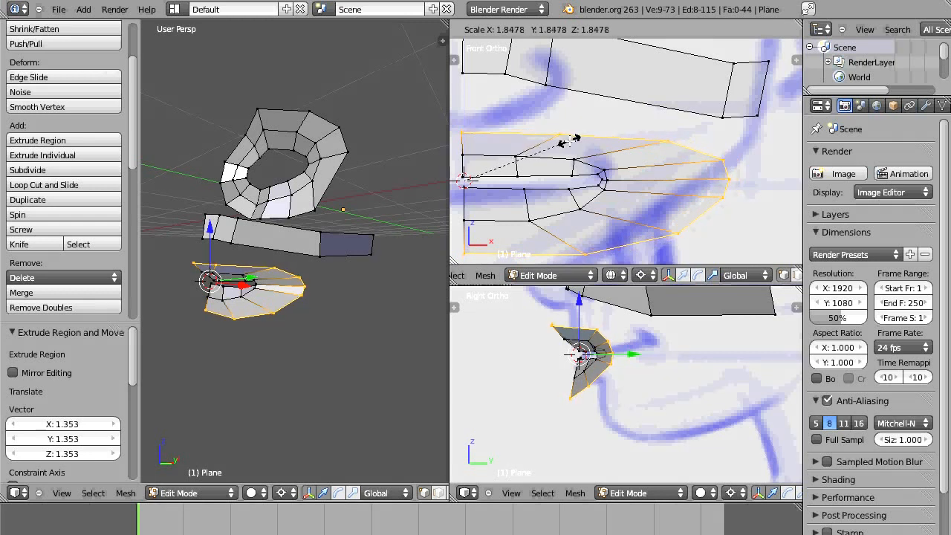
pyautogui.click(569, 139)
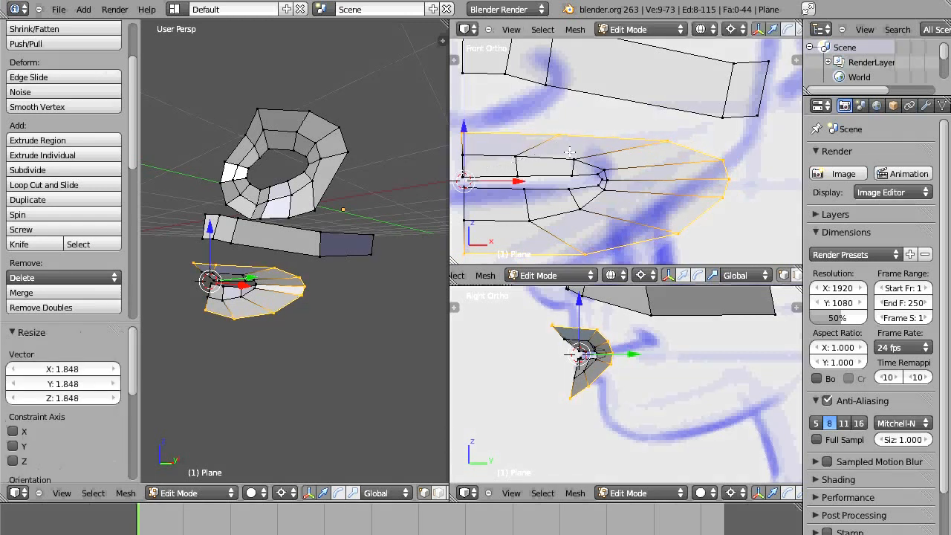
# Take the pivot point off the 3D Cursor and move the new mouth loop's three corner vertices about -0.419 along X
pyautogui.rightClick(721, 158)
pyautogui.keyDown('shift'); pyautogui.rightClick(729, 178); pyautogui.keyUp('shift')
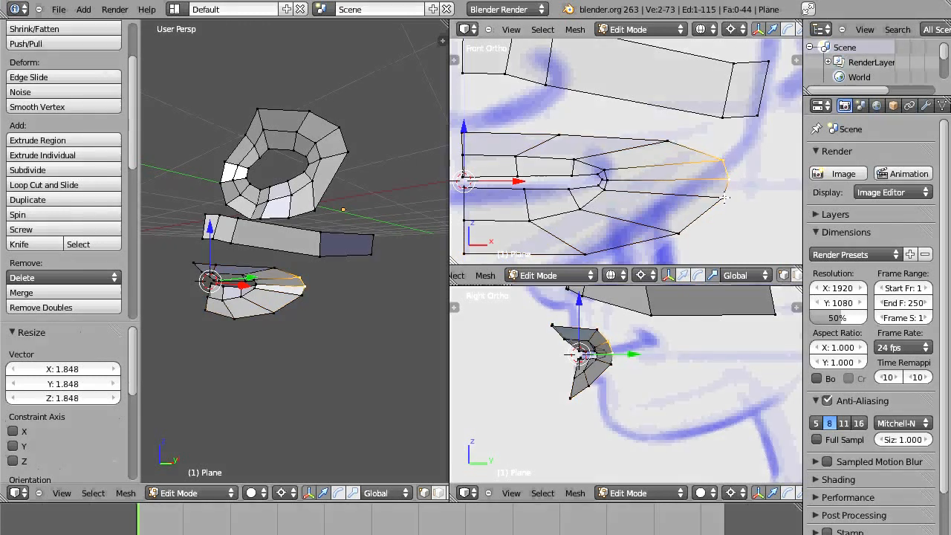
pyautogui.keyDown('shift'); pyautogui.rightClick(724, 198); pyautogui.keyUp('shift')
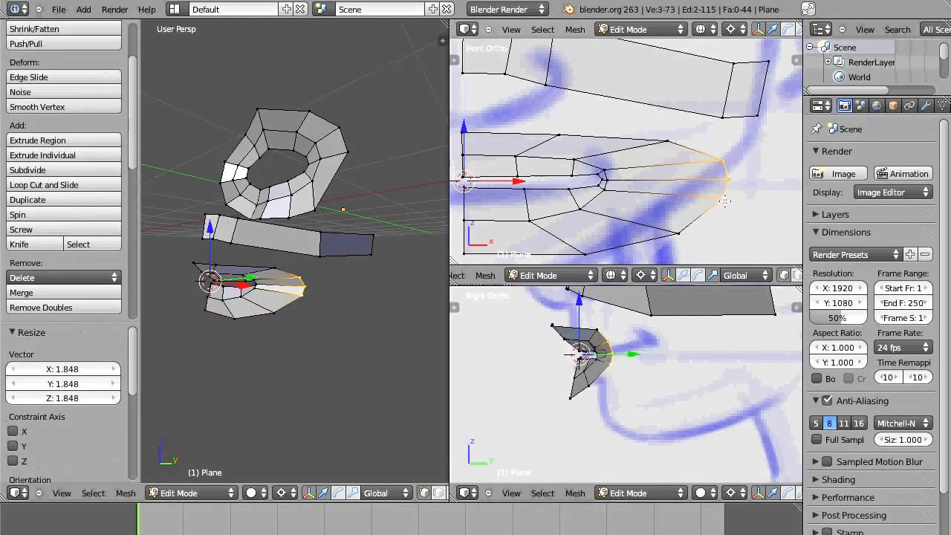
pyautogui.click(611, 275)
pyautogui.click(640, 275)
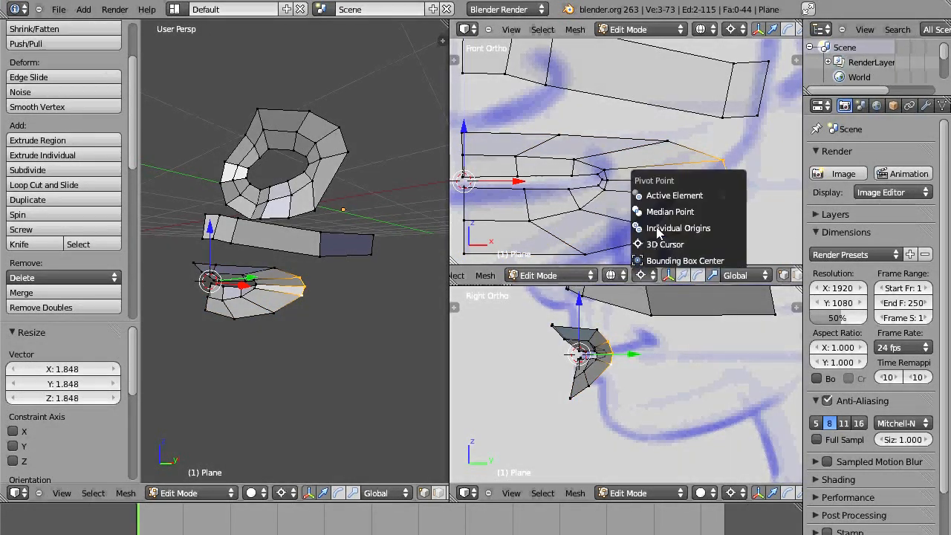
pyautogui.click(661, 230)
pyautogui.press('g')
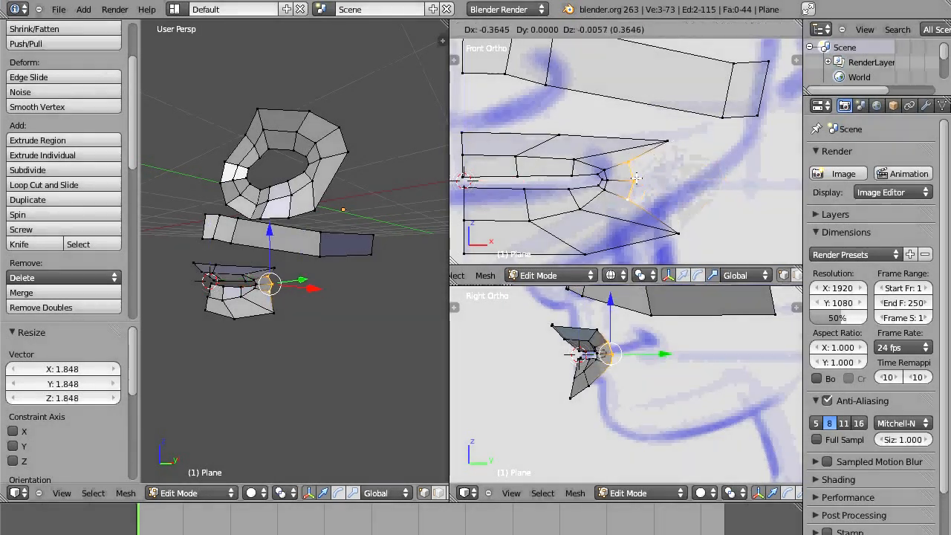
pyautogui.click(619, 196)
# Move the new loop's upper mouth-corner vertex about -0.016 along Z and its lower corner vertex about 0.025 along Z
pyautogui.rightClick(616, 199)
pyautogui.scroll(2, 618, 199)
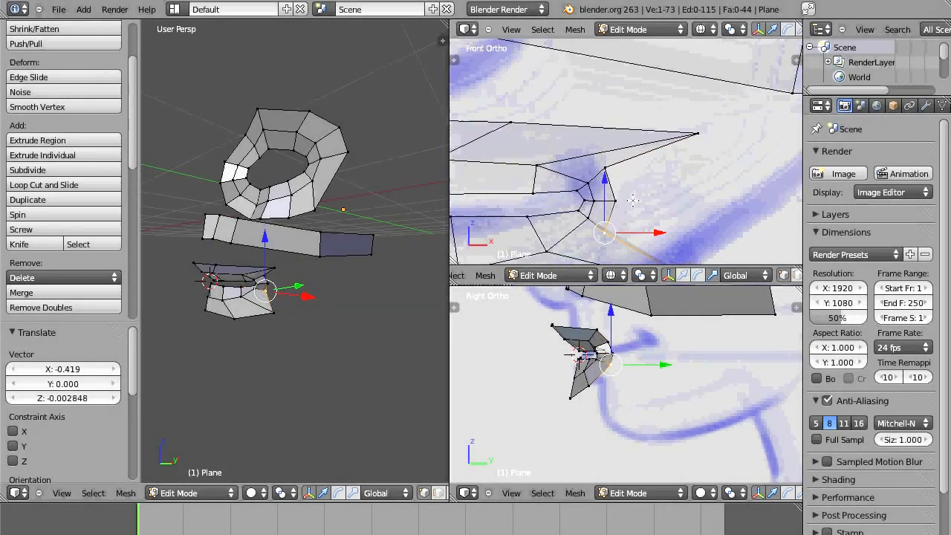
pyautogui.press('g')
pyautogui.click(613, 245)
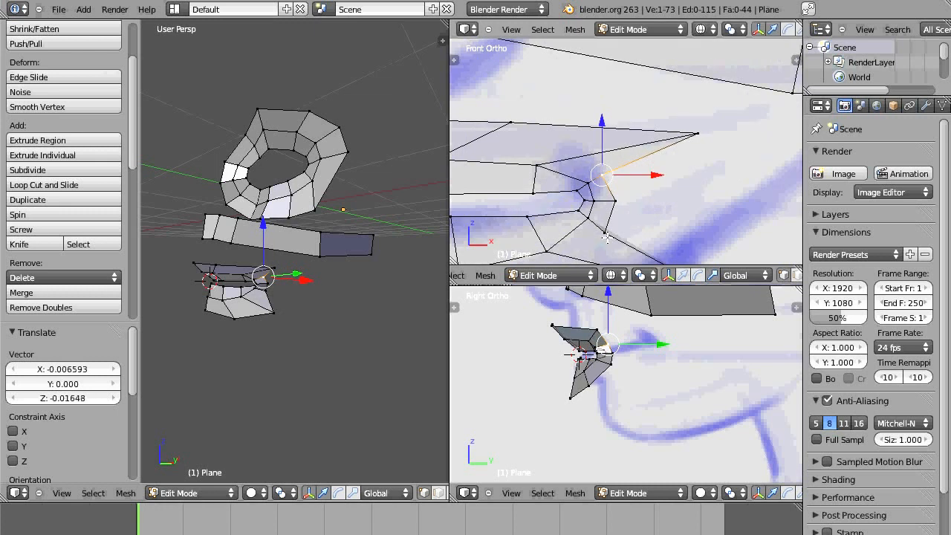
pyautogui.press('g')
pyautogui.click(630, 230)
# Move the three lowest vertices of the new mouth loop about 0.183 along Y
pyautogui.keyDown('shift'); pyautogui.moveTo(646, 218); pyautogui.dragTo(701, 69, button='middle'); pyautogui.keyUp('shift')
pyautogui.scroll(-2, 656, 127)
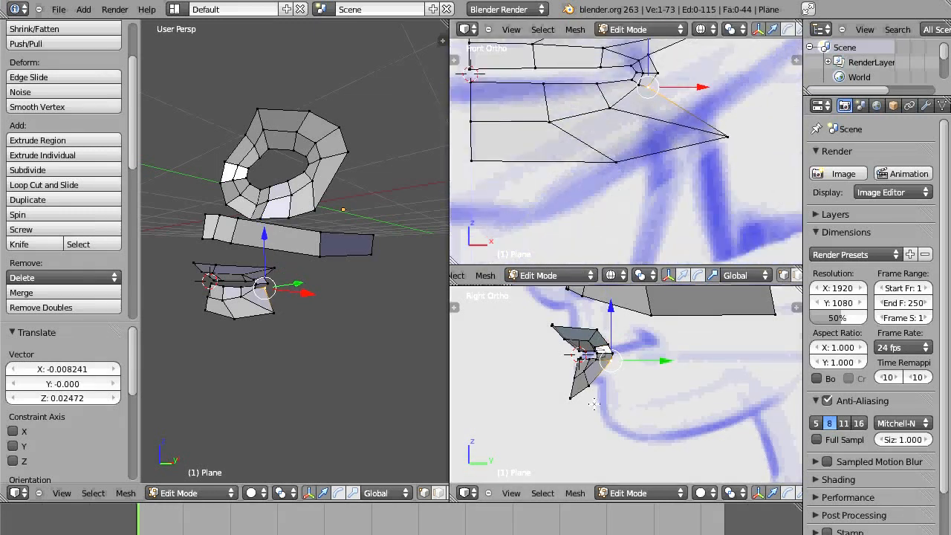
pyautogui.rightClick(726, 136)
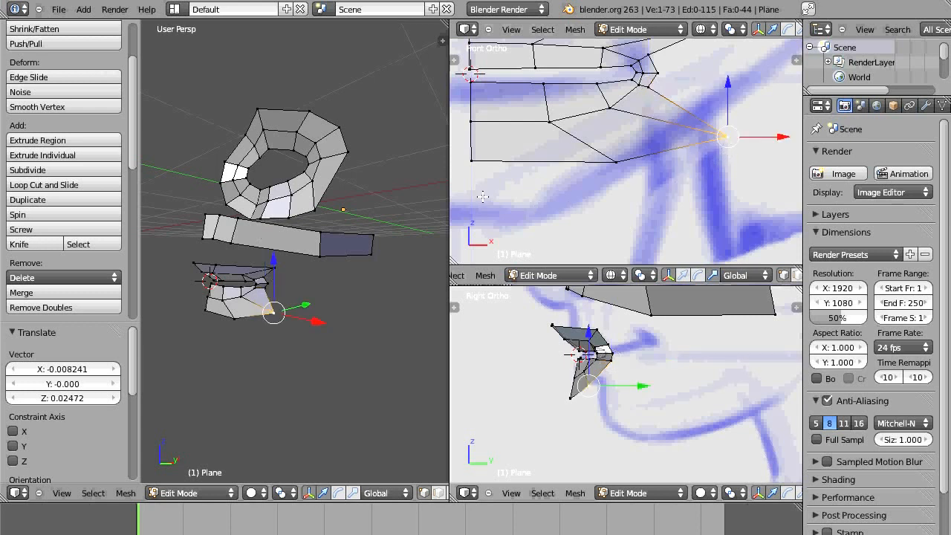
pyautogui.keyDown('shift'); pyautogui.rightClick(471, 159); pyautogui.keyUp('shift')
pyautogui.keyDown('shift'); pyautogui.rightClick(616, 161); pyautogui.keyUp('shift')
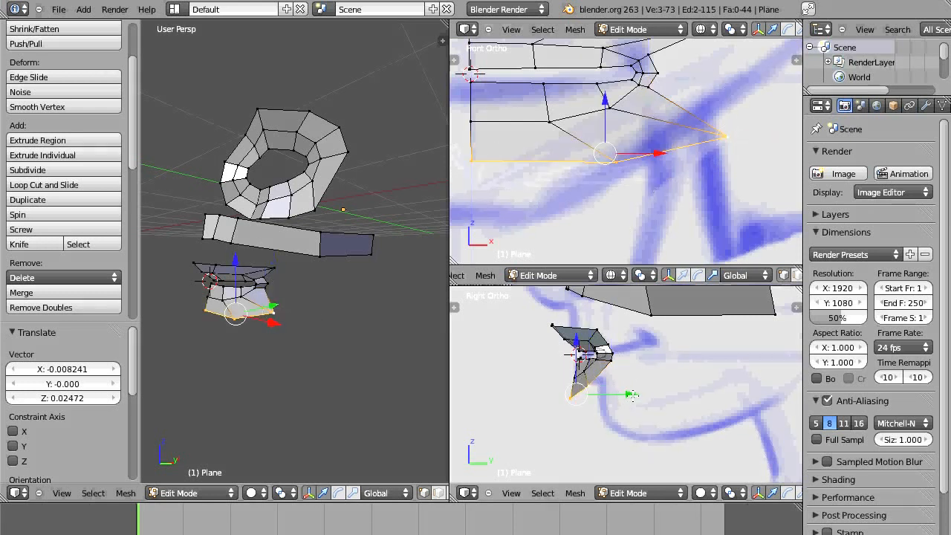
pyautogui.press('g')
pyautogui.press('y')
pyautogui.click(632, 377)
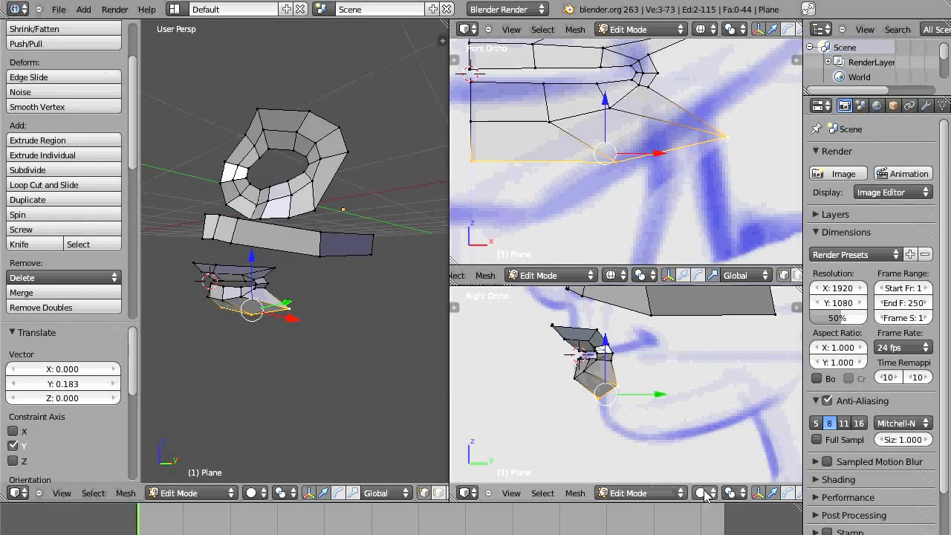
# Switch the right orthographic view to wireframe display so the side sketch shows through the mouth mesh
pyautogui.moveTo(688, 451); pyautogui.dragTo(667, 437, button='middle')
pyautogui.press('KP_3')
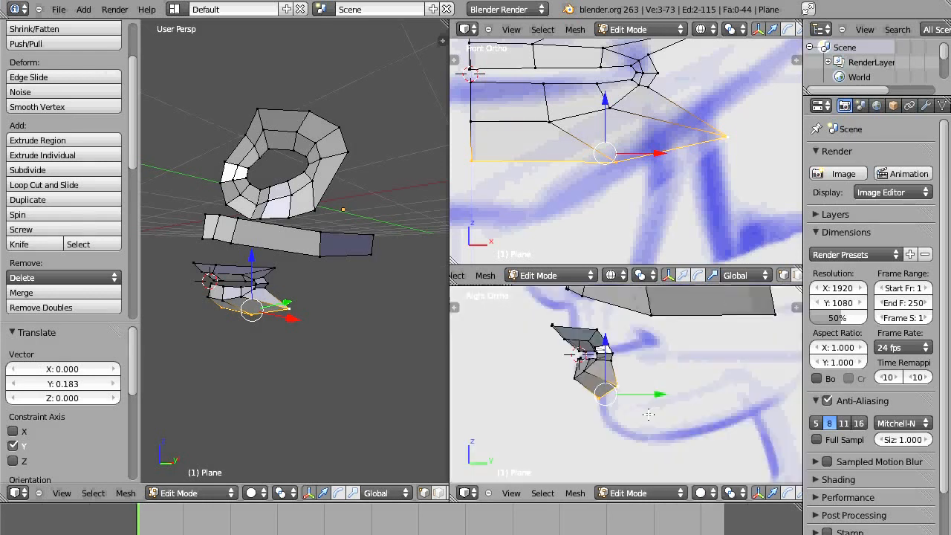
pyautogui.keyDown('shift'); pyautogui.moveTo(702, 394); pyautogui.dragTo(616, 390, button='middle'); pyautogui.keyUp('shift')
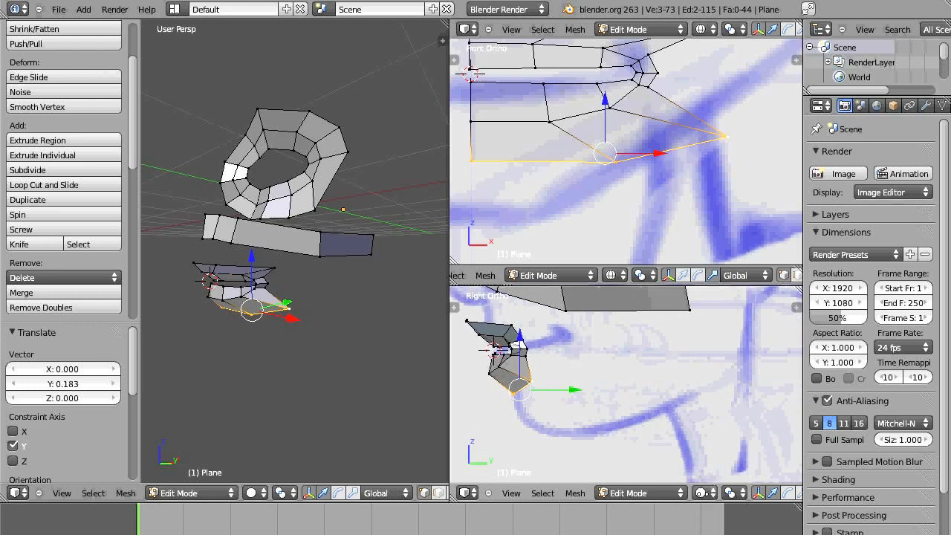
pyautogui.moveTo(706, 494); pyautogui.dragTo(508, 493, button='middle')
pyautogui.click(724, 494)
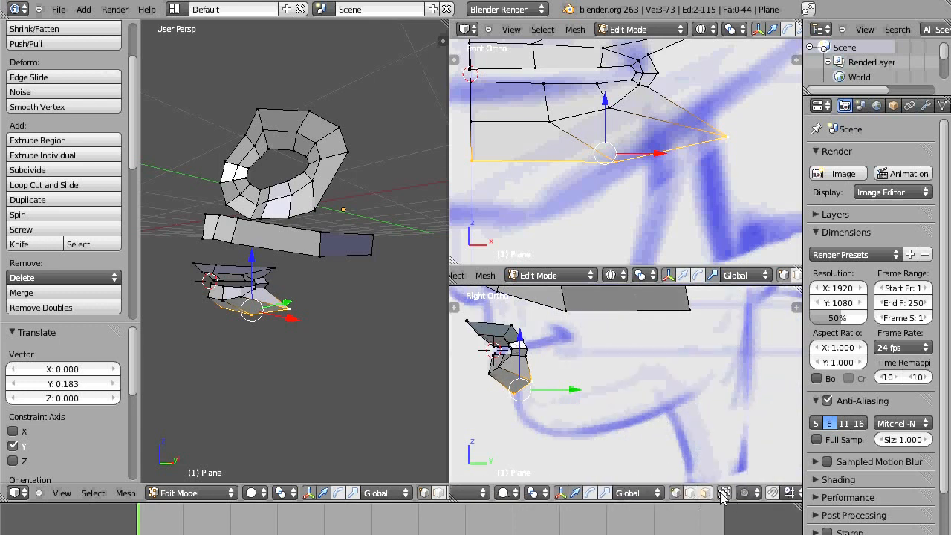
pyautogui.click(724, 494)
pyautogui.keyDown('shift'); pyautogui.moveTo(586, 430); pyautogui.dragTo(675, 412, button='middle'); pyautogui.keyUp('shift')
pyautogui.scroll(3, 675, 412)
pyautogui.scroll(2, 675, 412)
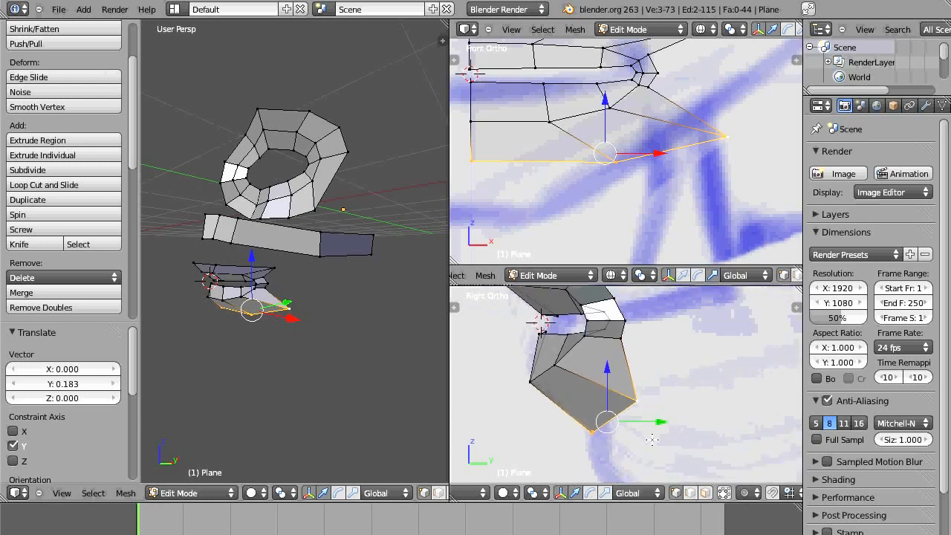
pyautogui.press('z')
pyautogui.press('z')
pyautogui.press('z')
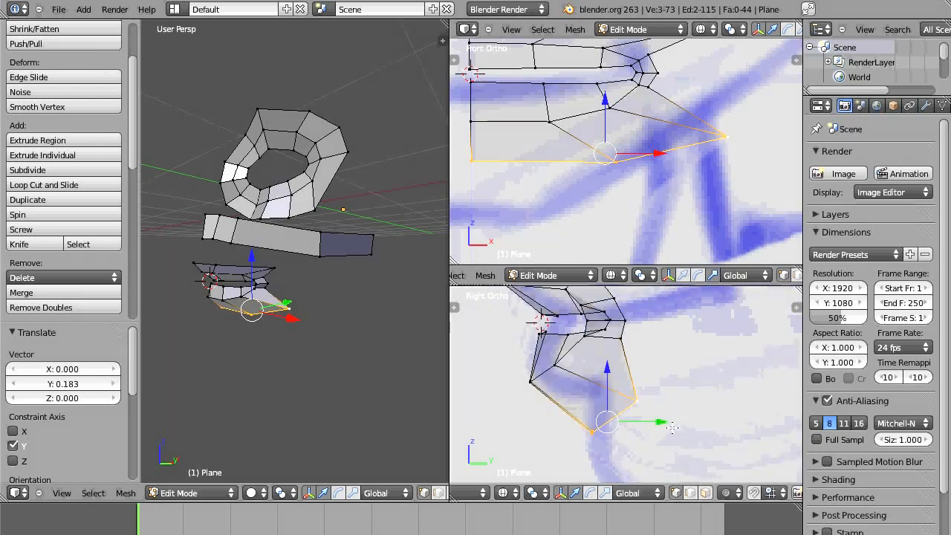
# Move the three lower mouth vertices about 0.077 along Z, and shift the outermost one about -0.049 along Y and -0.032 along Z
pyautogui.keyDown('shift'); pyautogui.moveTo(700, 416); pyautogui.dragTo(728, 410, button='middle'); pyautogui.keyUp('shift')
pyautogui.press('g')
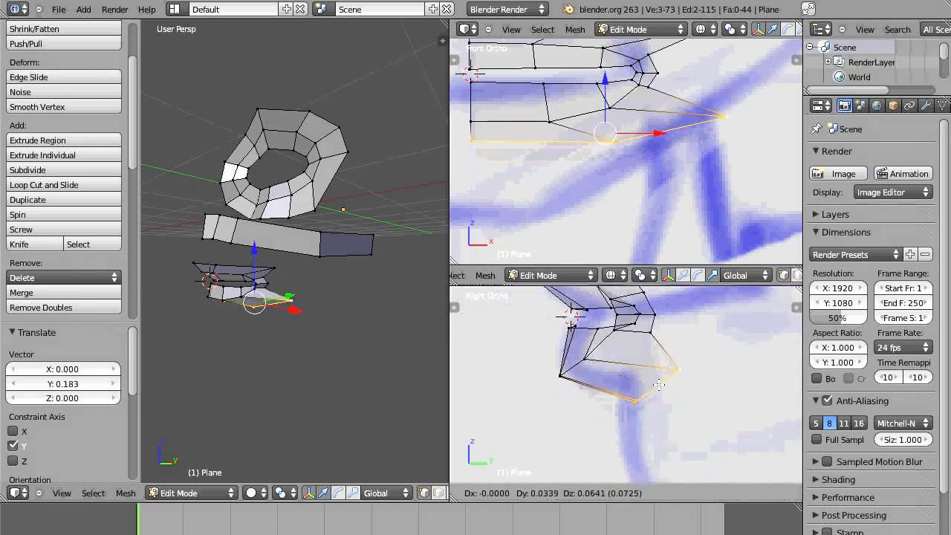
pyautogui.click(643, 381)
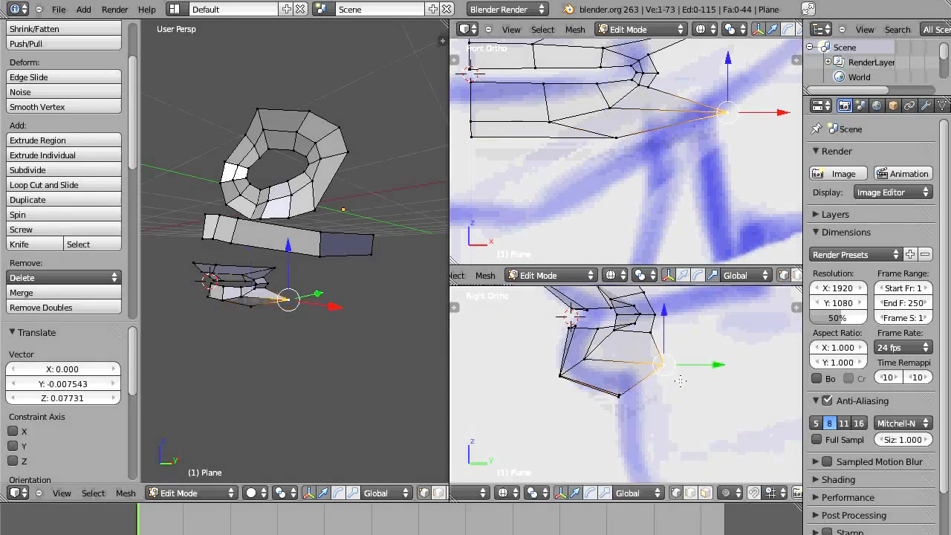
pyautogui.press('g')
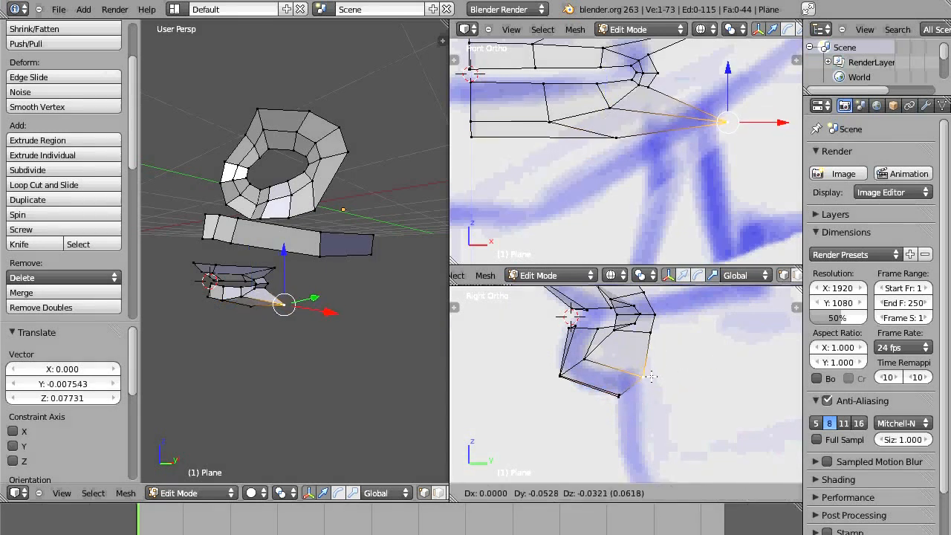
pyautogui.click(652, 376)
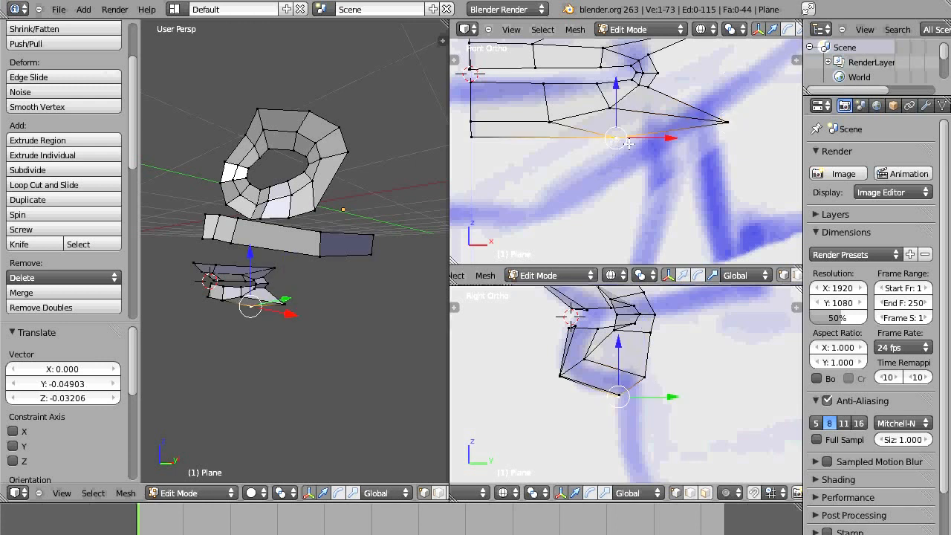
# Move the lower mouth loop's middle vertex about -0.199 along X and its outer corner vertex about -0.342 along X
pyautogui.press('g')
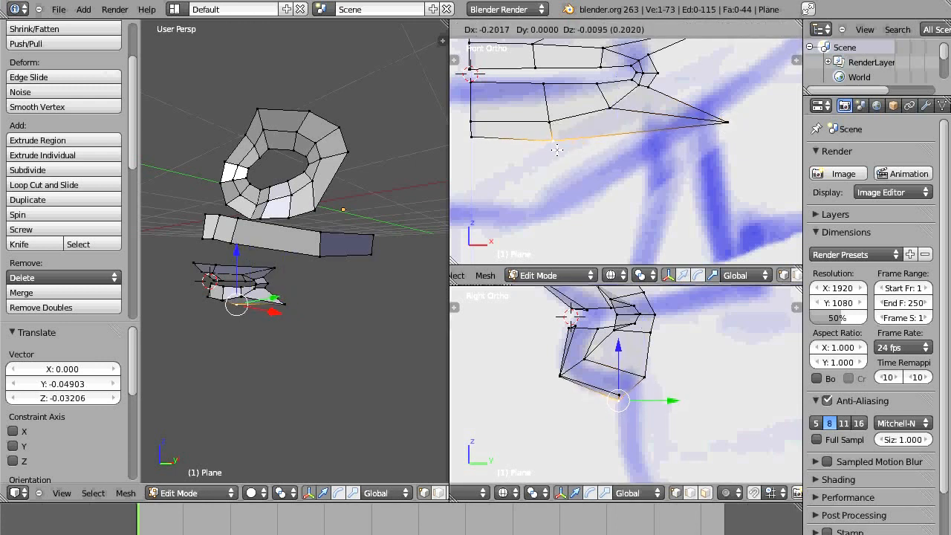
pyautogui.click(557, 146)
pyautogui.rightClick(732, 126)
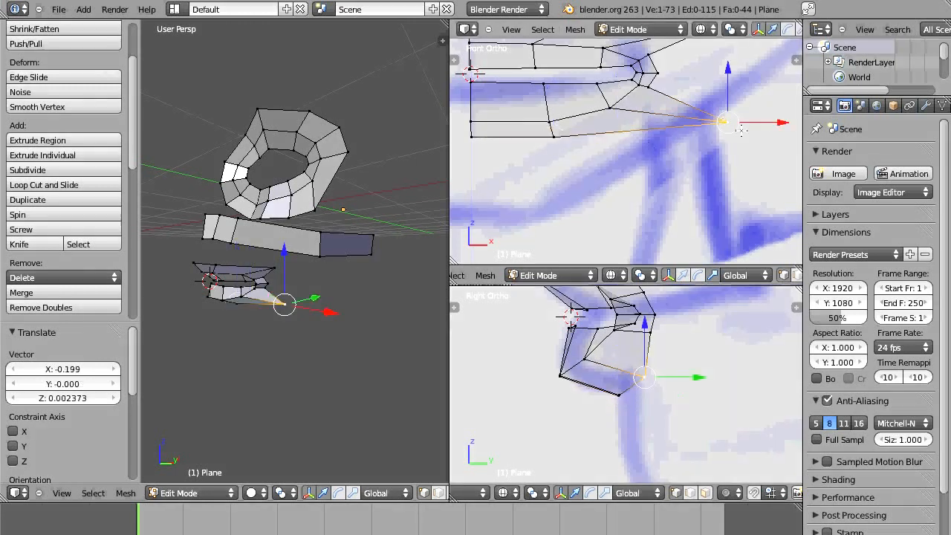
pyautogui.moveTo(776, 122); pyautogui.dragTo(667, 125)
# Pull the upper mouth loop's outer corner vertex inward along X and move its middle vertex about -0.145 along X
pyautogui.keyDown('shift'); pyautogui.moveTo(700, 82); pyautogui.dragTo(714, 213, button='middle'); pyautogui.keyUp('shift')
pyautogui.rightClick(732, 158)
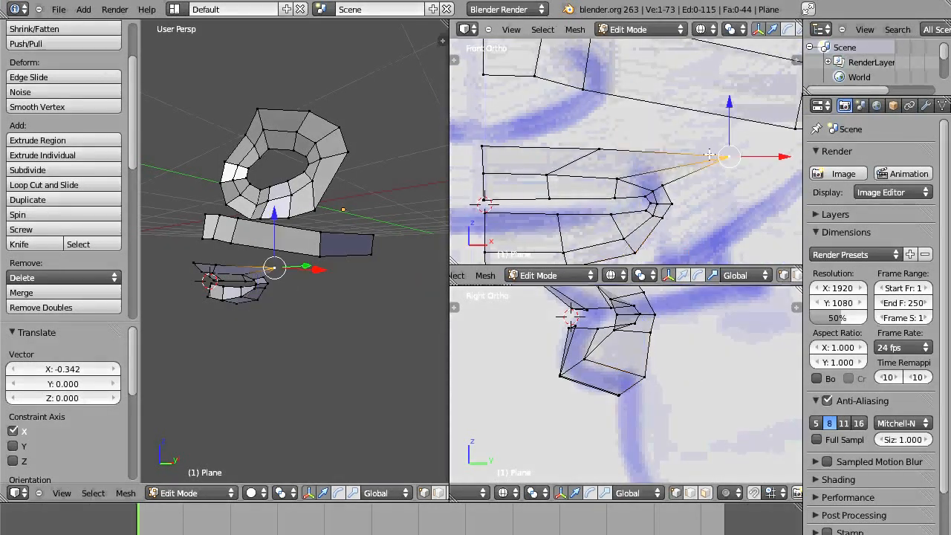
pyautogui.moveTo(752, 158); pyautogui.dragTo(609, 158)
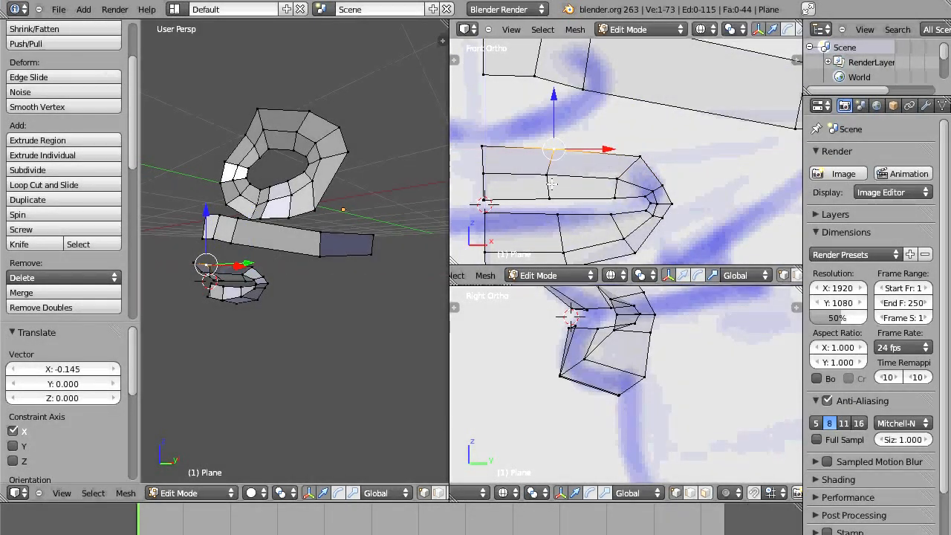
# Move the two innermost vertices on the mouth loop's upper edge about 0.113 along Y and 0.092 along Z
pyautogui.rightClick(549, 177)
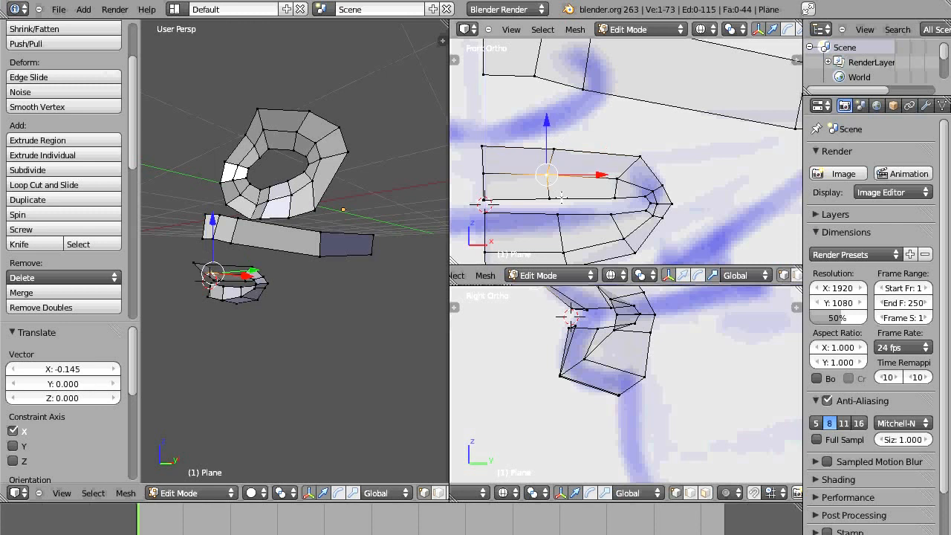
pyautogui.keyDown('shift'); pyautogui.moveTo(562, 198); pyautogui.dragTo(633, 147, button='middle'); pyautogui.keyUp('shift')
pyautogui.keyDown('shift'); pyautogui.moveTo(636, 336); pyautogui.dragTo(680, 430, button='middle'); pyautogui.keyUp('shift')
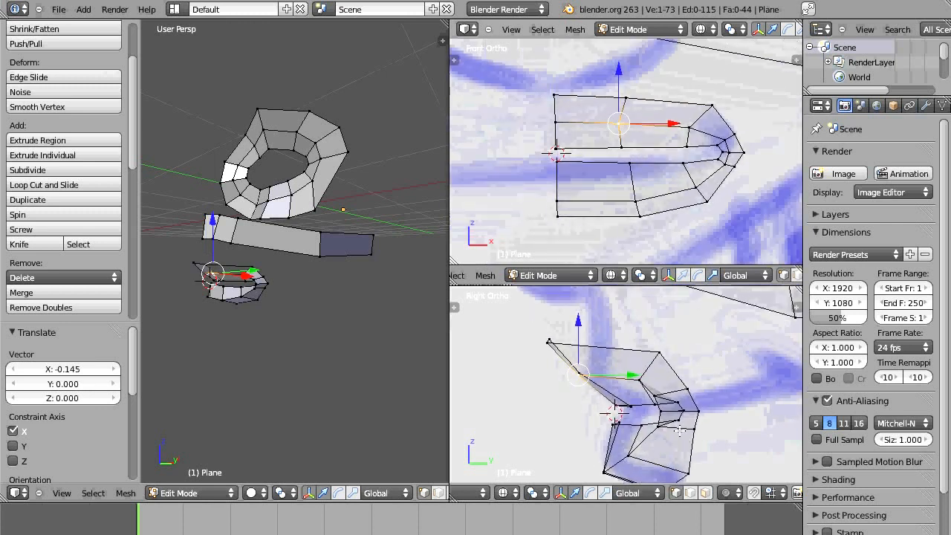
pyautogui.rightClick(548, 341)
pyautogui.keyDown('shift'); pyautogui.rightClick(548, 342); pyautogui.keyUp('shift')
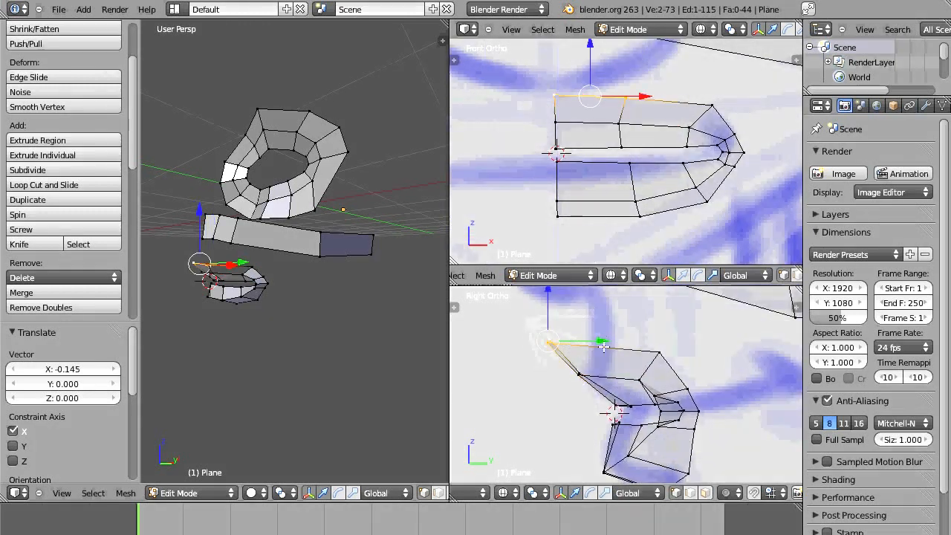
pyautogui.press('g')
pyautogui.click(652, 334)
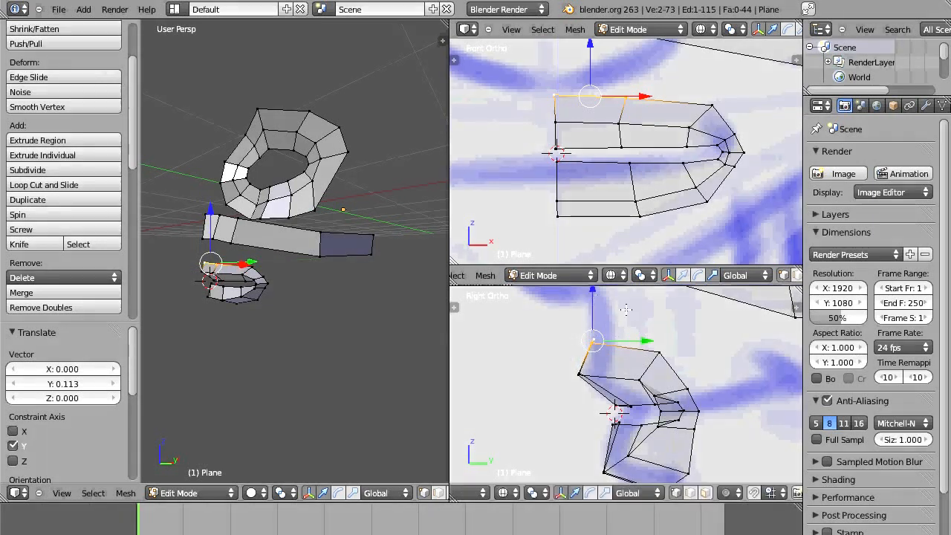
pyautogui.keyDown('shift'); pyautogui.moveTo(611, 308); pyautogui.dragTo(606, 355, button='middle'); pyautogui.keyUp('shift')
pyautogui.press('g')
pyautogui.press('z')
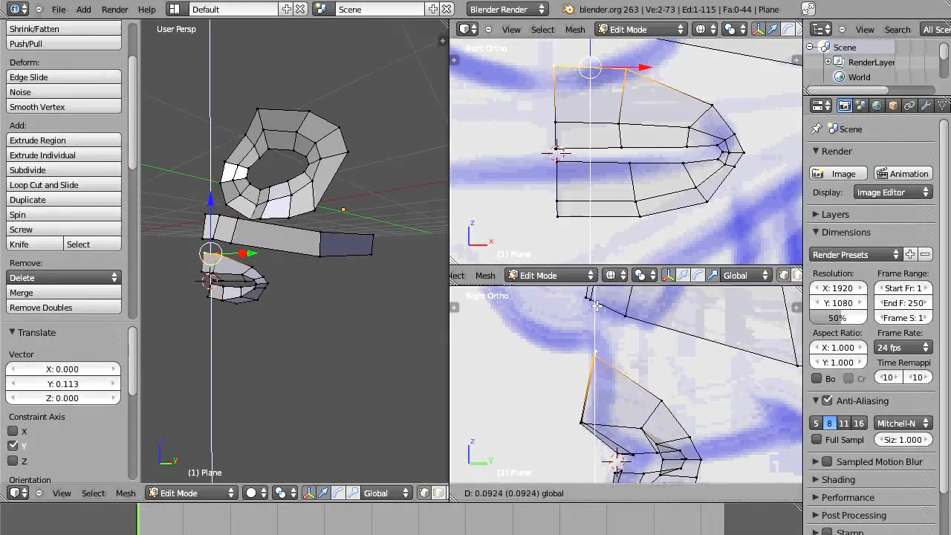
pyautogui.click(595, 305)
# Raise the upper edge's middle vertex about 0.009 along Z, and move its outer vertex about -0.024 along X and 0.045 along Z
pyautogui.rightClick(628, 67)
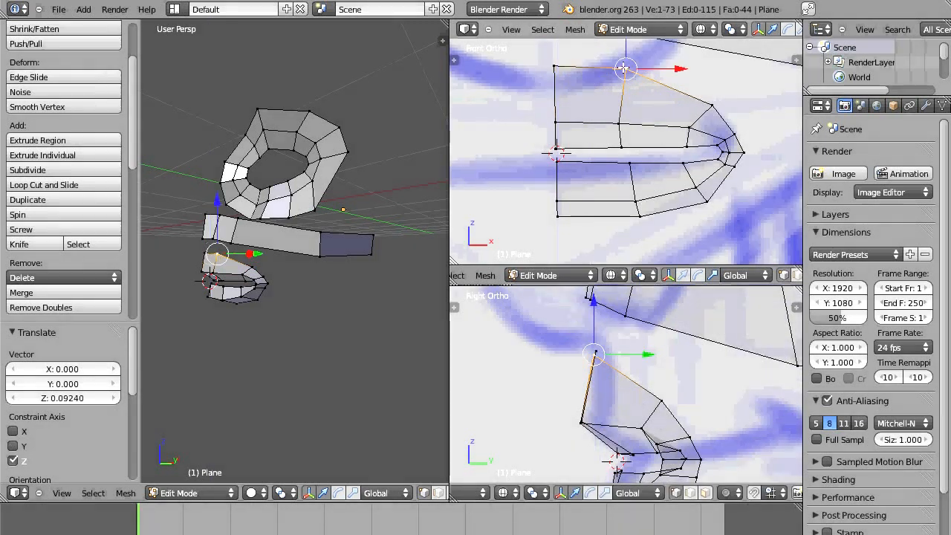
pyautogui.press('g')
pyautogui.click(635, 64)
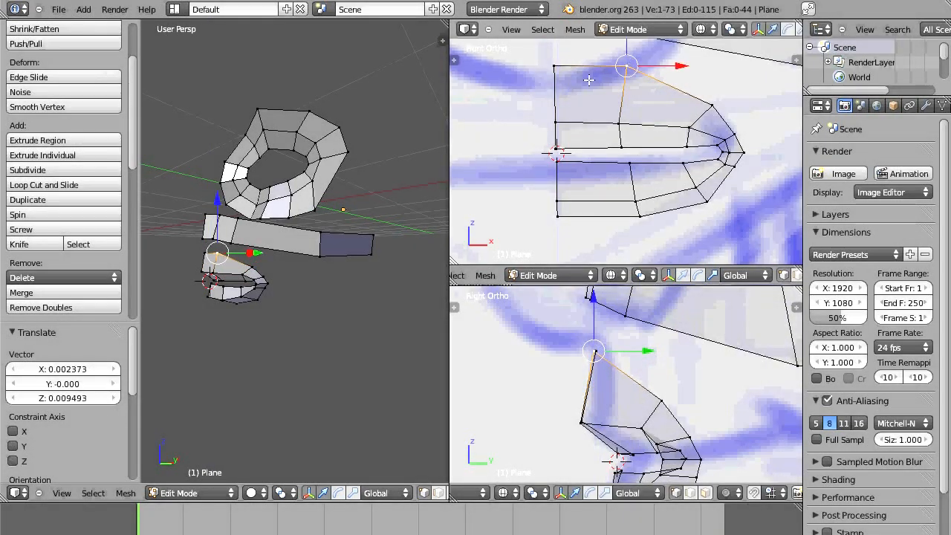
pyautogui.rightClick(713, 103)
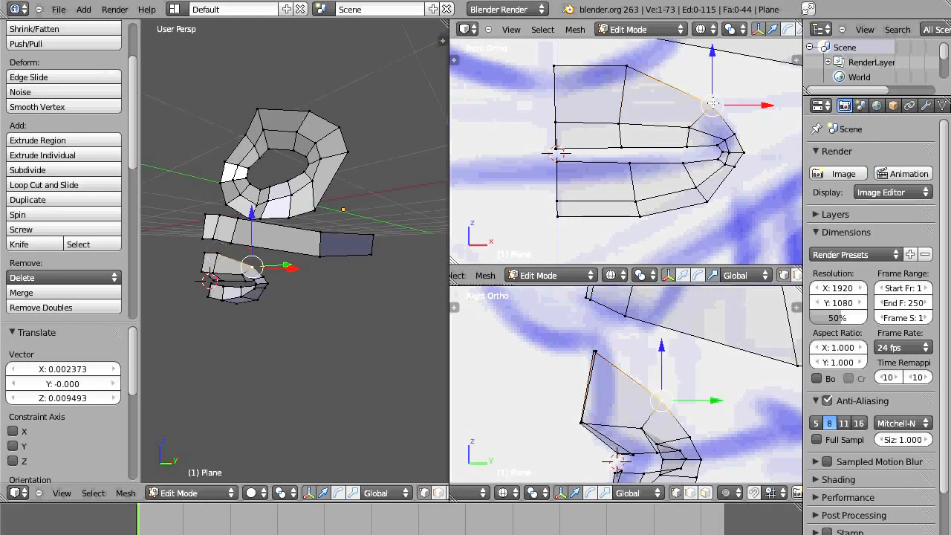
pyautogui.press('g')
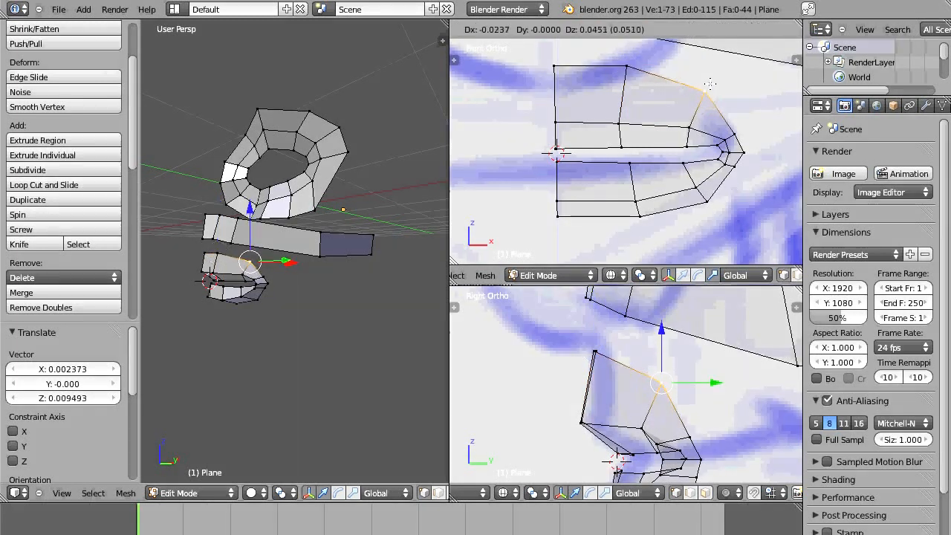
pyautogui.click(704, 104)
# Move the cheek strip's lower centre-line vertex about -0.164 along Z, down toward the upper mouth edge
pyautogui.moveTo(709, 175)
pyautogui.keyDown('shift'); pyautogui.mouseDown(button='middle')
pyautogui.moveTo(696, 110)
pyautogui.moveTo(696, 184)
pyautogui.mouseUp(button='middle'); pyautogui.keyUp('shift')
pyautogui.keyDown('shift'); pyautogui.moveTo(701, 139); pyautogui.dragTo(620, 234, button='middle'); pyautogui.keyUp('shift')
pyautogui.scroll(-3, 641, 184)
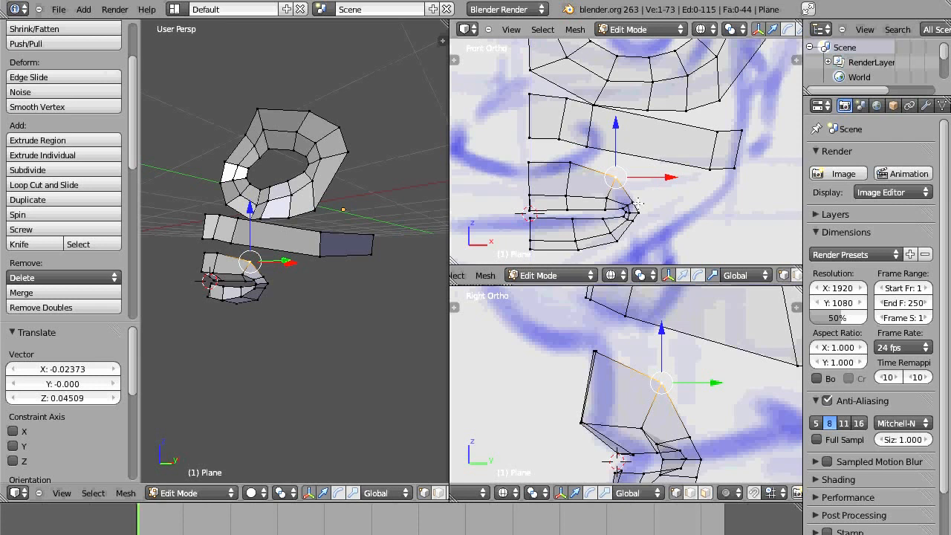
pyautogui.rightClick(527, 139)
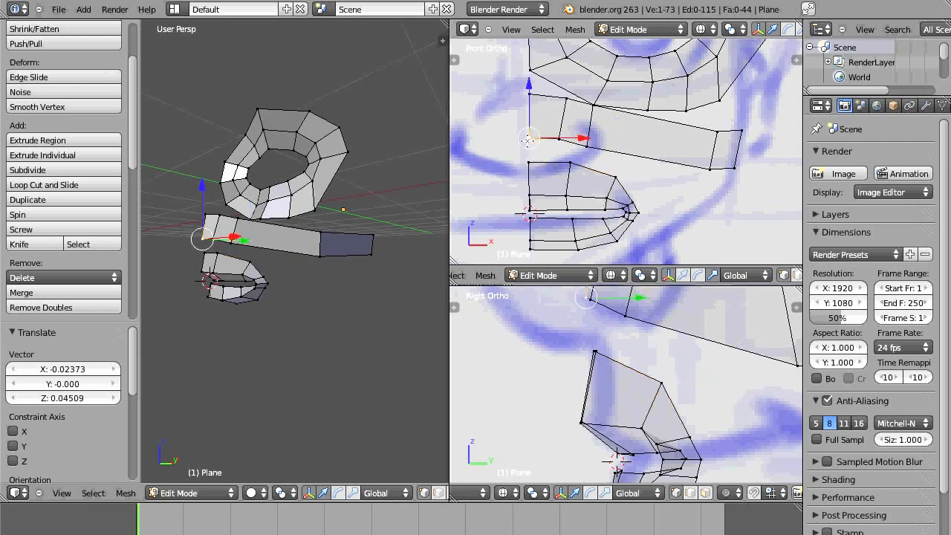
pyautogui.press('g')
pyautogui.press('z')
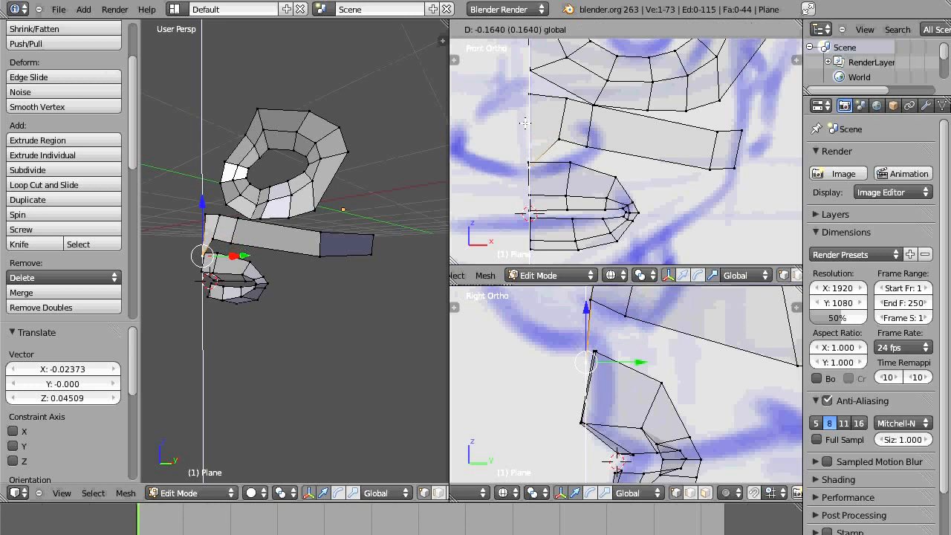
pyautogui.click(525, 123)
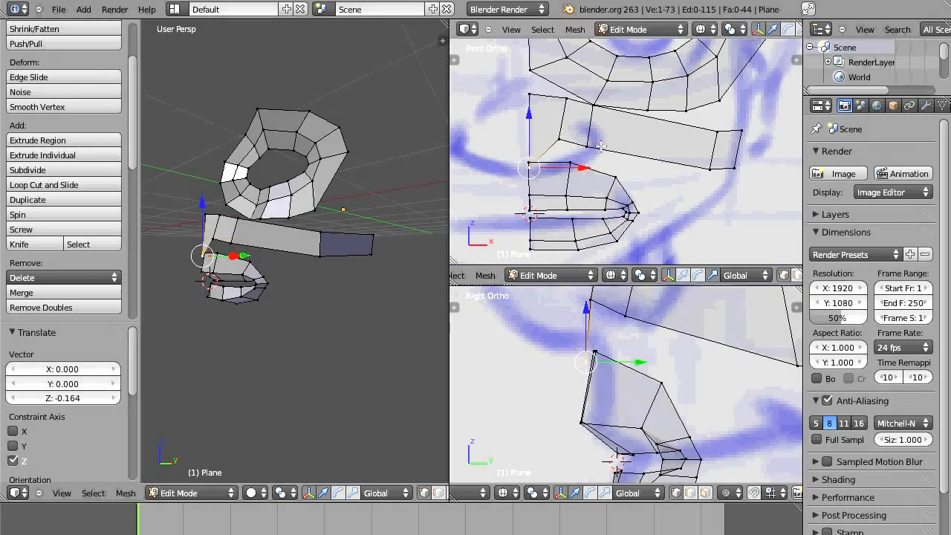
# Knife-cut the eye loop's lower inner face from its inner vertex straight down to the outer edge
pyautogui.keyDown('shift'); pyautogui.moveTo(601, 121); pyautogui.dragTo(568, 75, button='middle'); pyautogui.keyUp('shift')
pyautogui.keyDown('shift'); pyautogui.moveTo(604, 164); pyautogui.dragTo(626, 259, button='middle'); pyautogui.keyUp('shift')
pyautogui.scroll(2, 602, 116)
pyautogui.keyDown('shift'); pyautogui.moveTo(584, 116); pyautogui.dragTo(632, 170, button='middle'); pyautogui.keyUp('shift')
pyautogui.press('k')
pyautogui.click(584, 117)
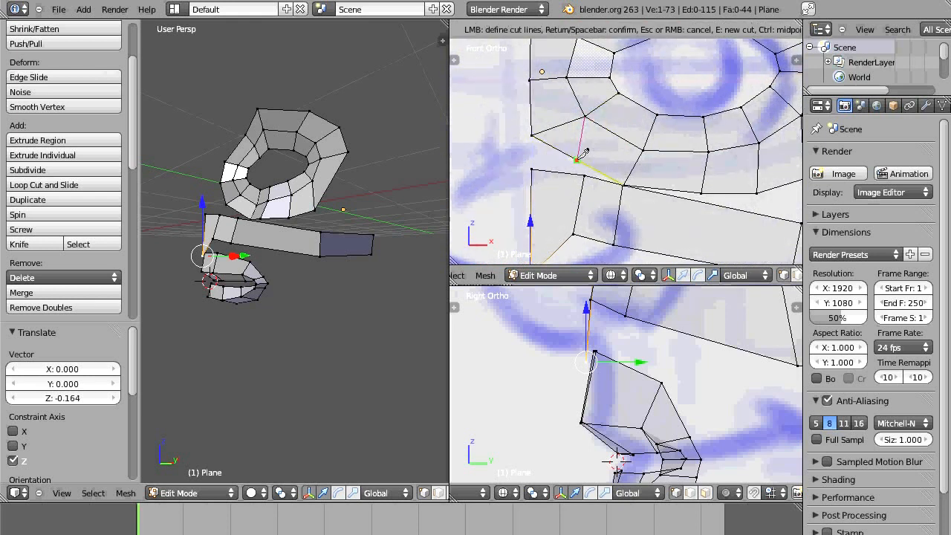
pyautogui.click(584, 153)
pyautogui.press('Return')
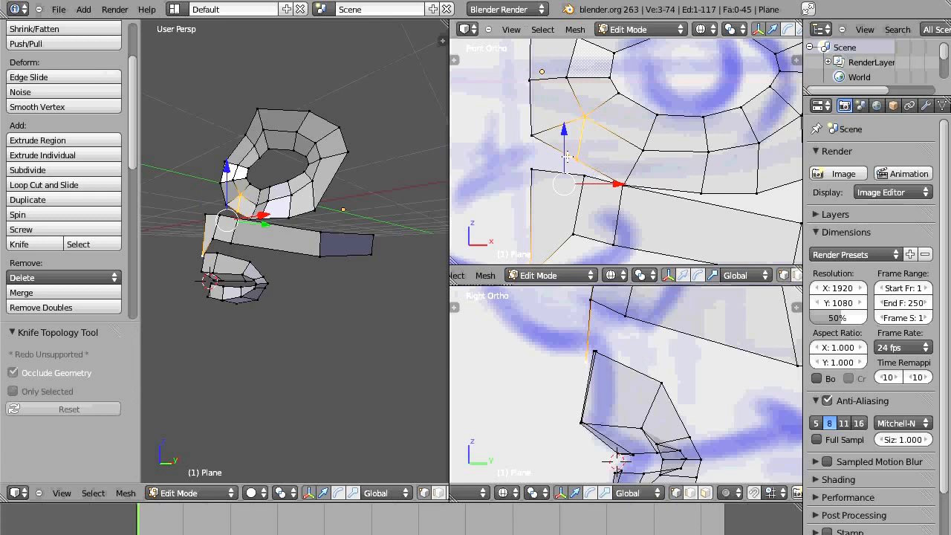
# Delete the outer edge between the eye loop's lower centre-line vertex and the adjacent knife-cut vertex
pyautogui.rightClick(529, 137)
pyautogui.keyDown('shift'); pyautogui.rightClick(577, 158); pyautogui.keyUp('shift')
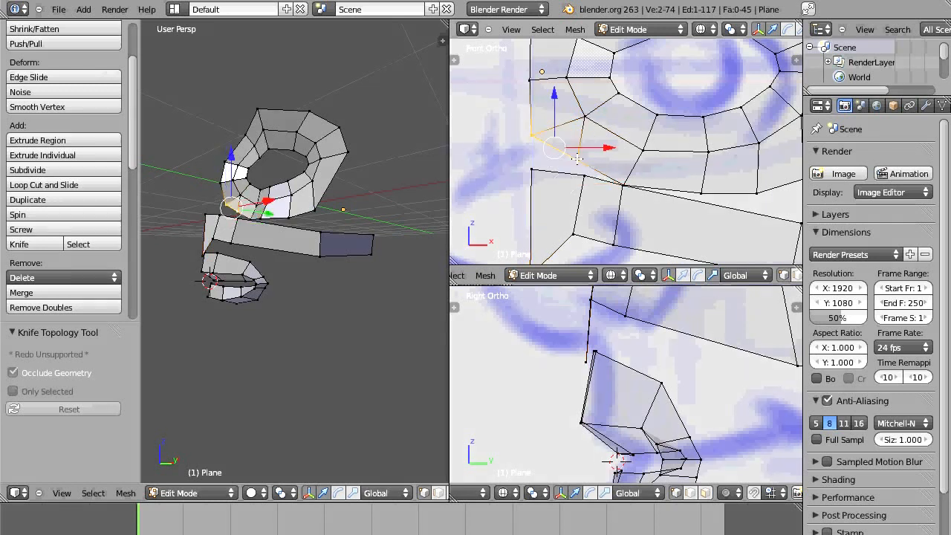
pyautogui.hotkey('ctrl', 'Tab')
pyautogui.click(564, 173)
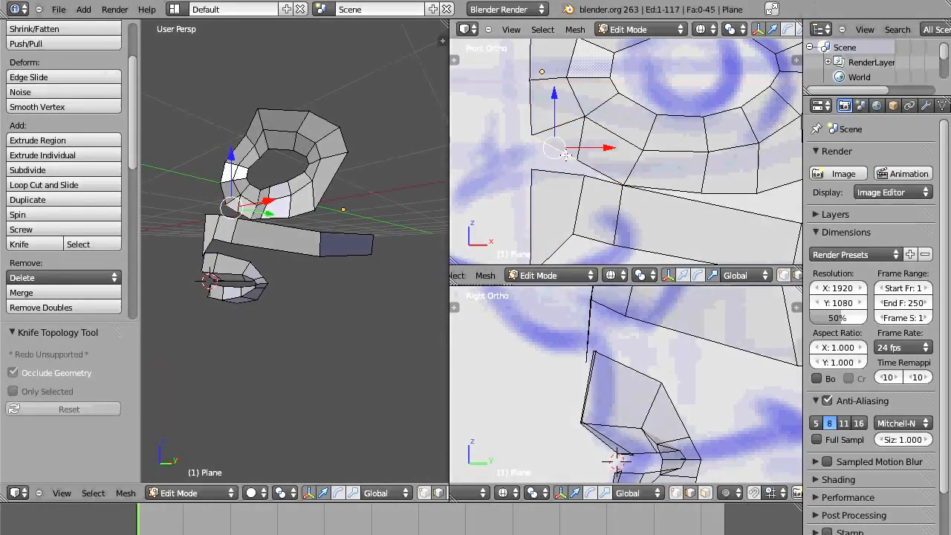
pyautogui.press('x')
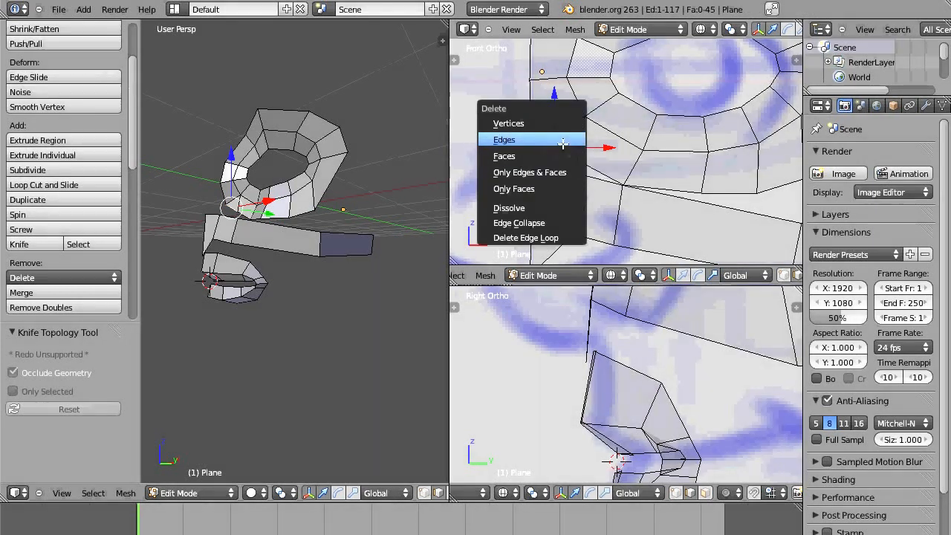
pyautogui.click(563, 141)
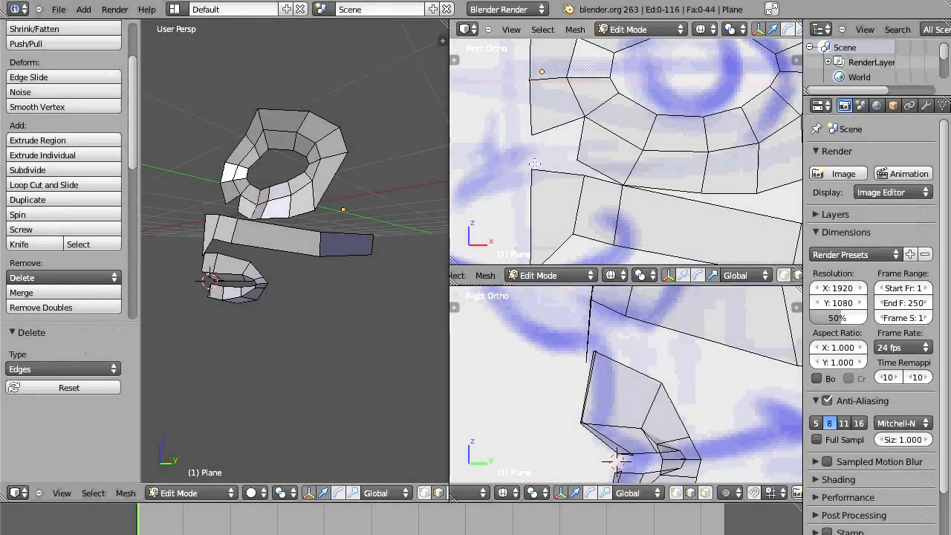
# Move the knife-cut vertex about 0.026 along X and -0.063 along Z onto the cheek strip's upper second vertex, and select both
pyautogui.hotkey('ctrl', 'Tab')
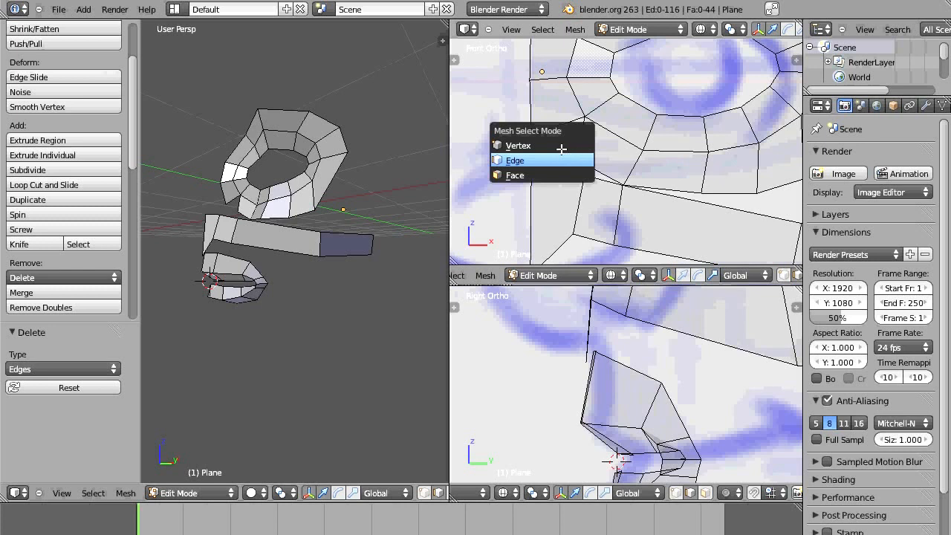
pyautogui.click(562, 147)
pyautogui.rightClick(578, 158)
pyautogui.press('g')
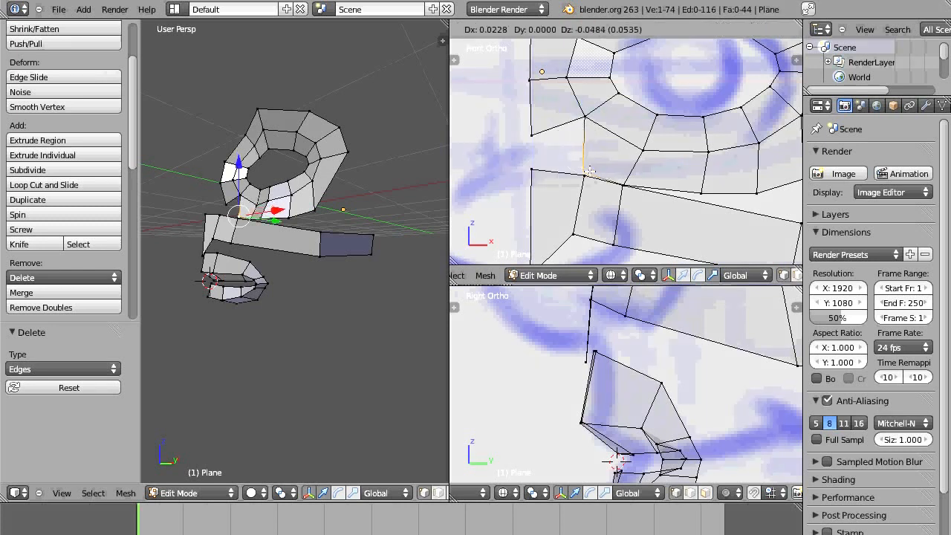
pyautogui.click(587, 175)
pyautogui.keyDown('shift'); pyautogui.rightClick(571, 180); pyautogui.keyUp('shift')
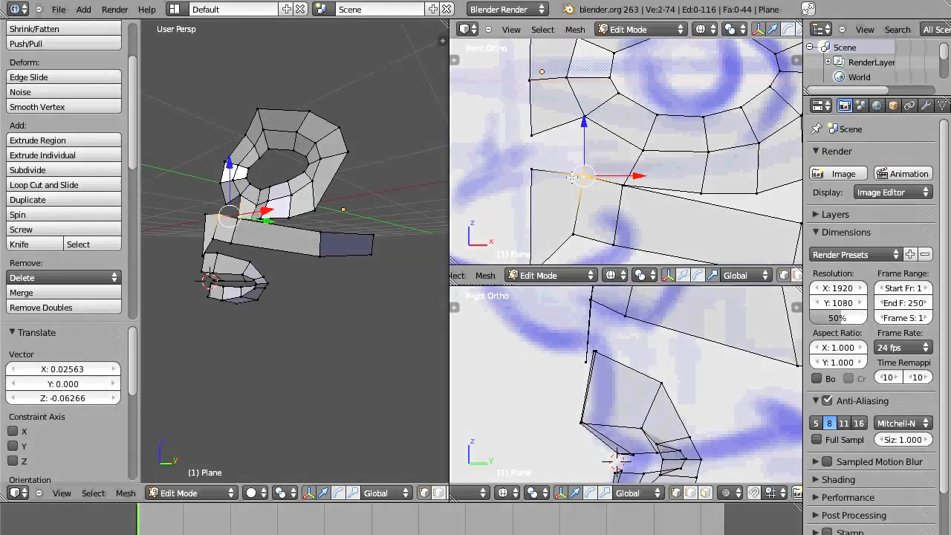
# Raise the eye loop's lower centre-line vertex about 0.071 along Z, and move the cheek strip's upper centre-line vertex about -0.026 along Z
pyautogui.keyDown('shift'); pyautogui.moveTo(621, 115); pyautogui.dragTo(587, 179, button='middle'); pyautogui.keyUp('shift')
pyautogui.scroll(-2, 611, 188)
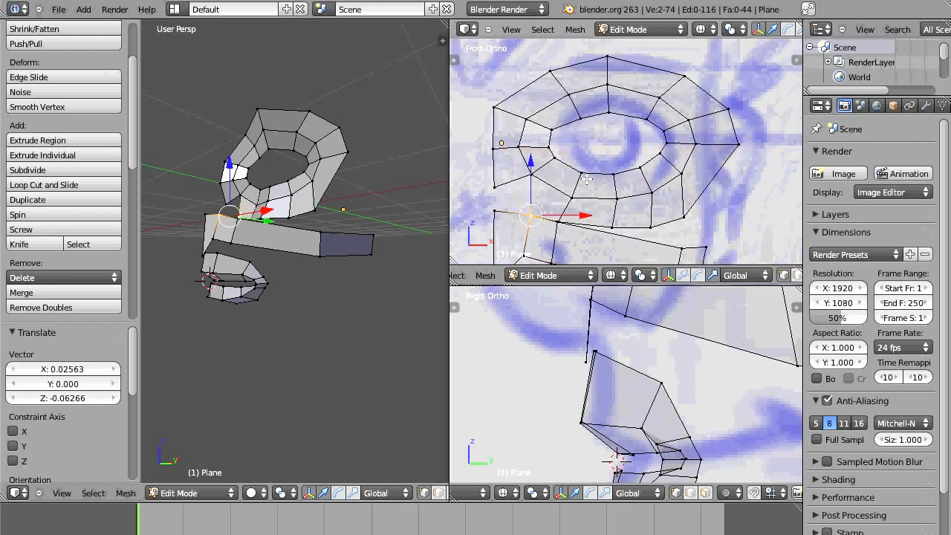
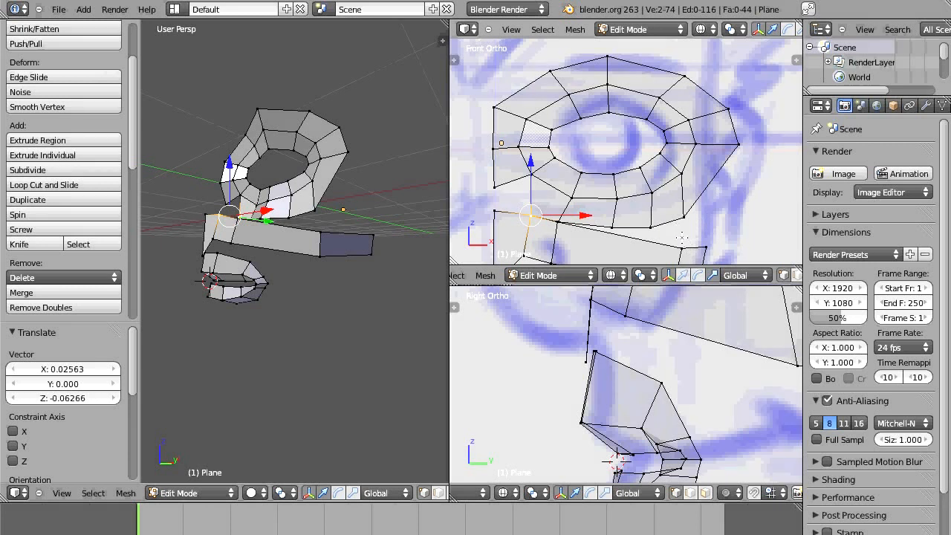
pyautogui.keyDown('shift'); pyautogui.moveTo(681, 238); pyautogui.dragTo(682, 50, button='middle'); pyautogui.keyUp('shift')
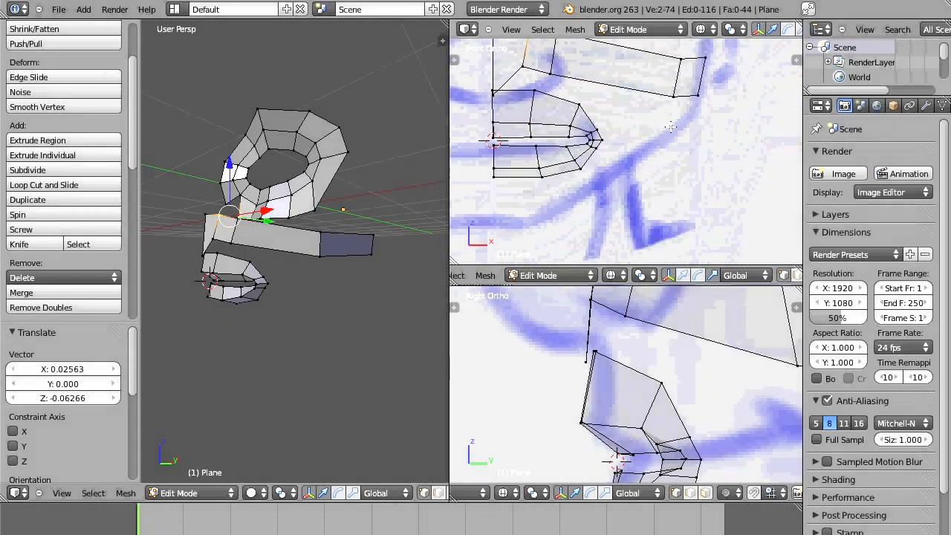
pyautogui.keyDown('shift'); pyautogui.moveTo(652, 82); pyautogui.dragTo(688, 226, button='middle'); pyautogui.keyUp('shift')
pyautogui.keyDown('shift'); pyautogui.moveTo(593, 108); pyautogui.dragTo(641, 90, button='middle'); pyautogui.keyUp('shift')
pyautogui.scroll(2, 530, 130)
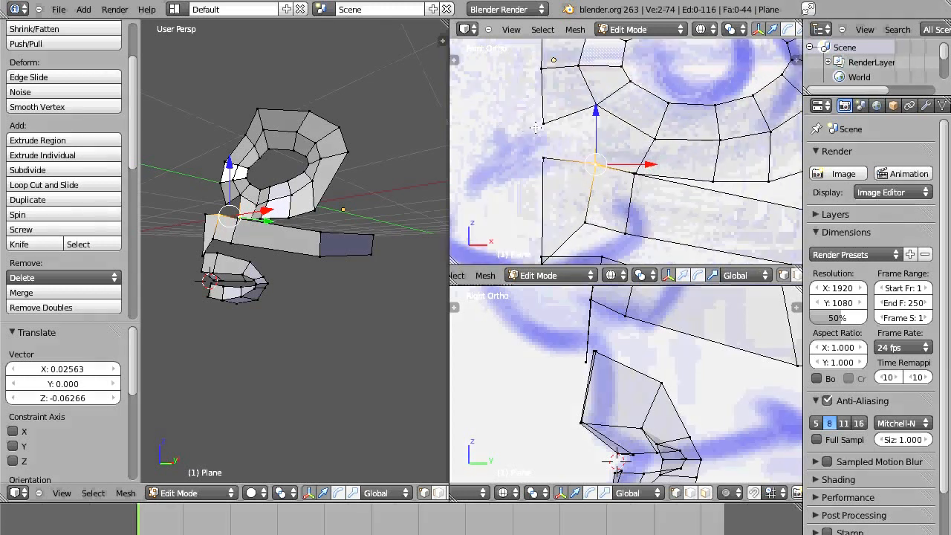
pyautogui.rightClick(543, 124)
pyautogui.press('g')
pyautogui.press('z')
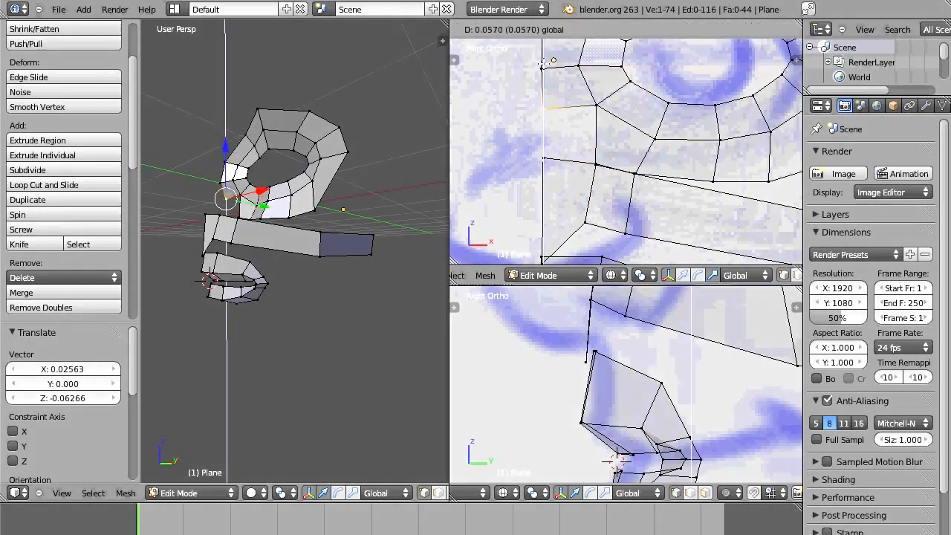
pyautogui.click(545, 63)
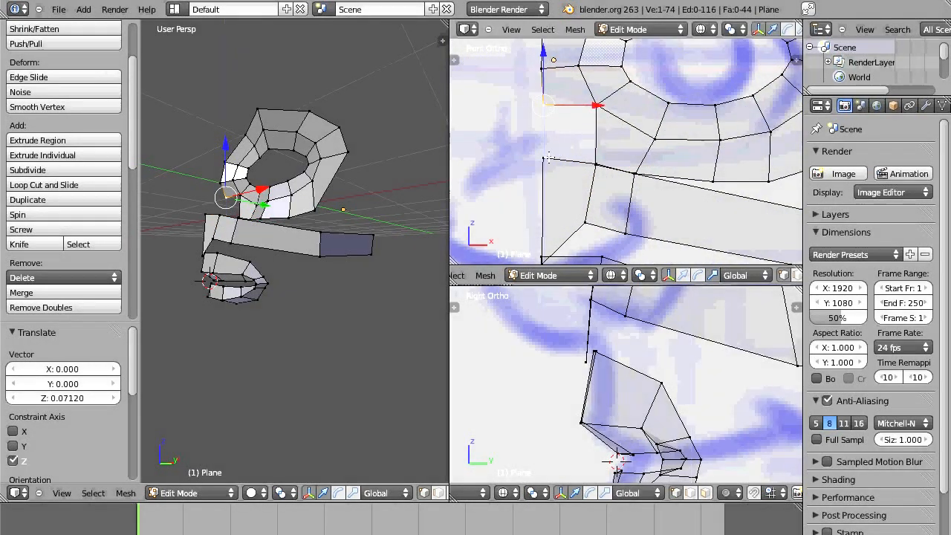
pyautogui.rightClick(546, 157)
pyautogui.moveTo(543, 105); pyautogui.dragTo(543, 111)
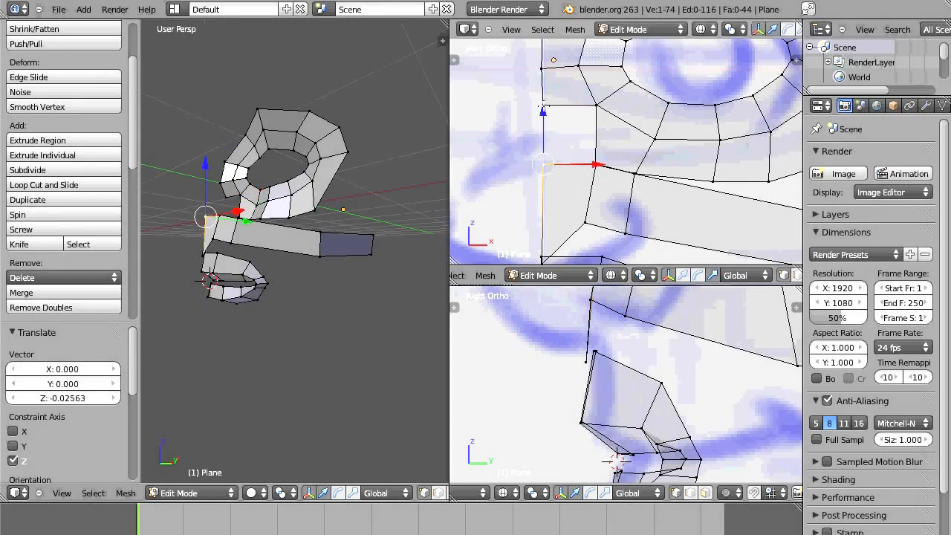
# Move the knife-cut eye loop vertex about 0.003 along X and 0.004 along Z to line up with the cheek strip vertex
pyautogui.rightClick(551, 104)
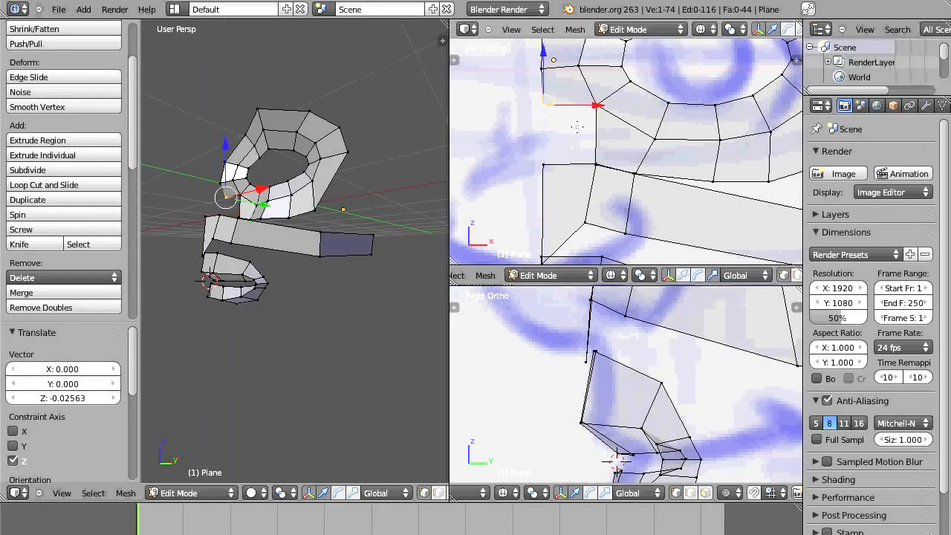
pyautogui.moveTo(599, 86)
pyautogui.keyDown('ctrl'); pyautogui.mouseDown()
pyautogui.moveTo(613, 154)
pyautogui.moveTo(513, 105)
pyautogui.moveTo(518, 80)
pyautogui.mouseUp(); pyautogui.keyUp('ctrl')
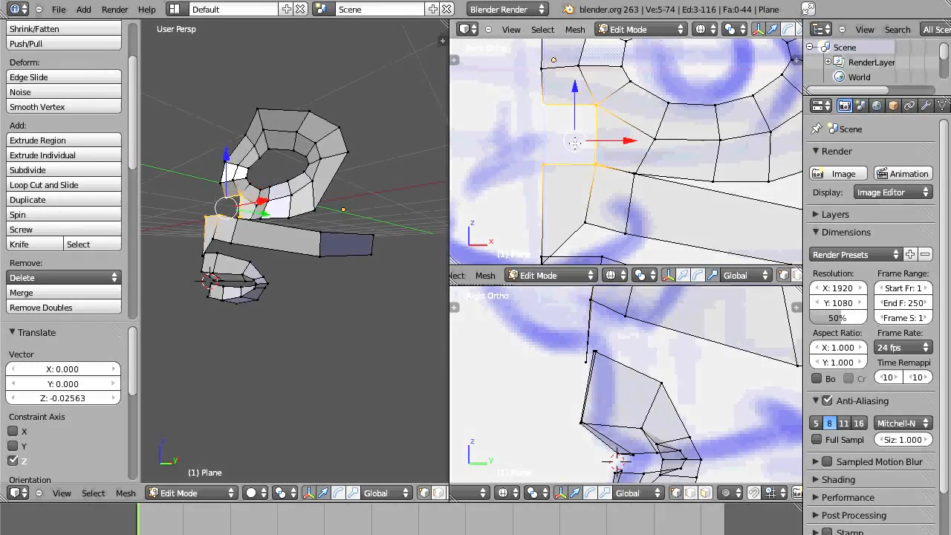
pyautogui.rightClick(594, 166)
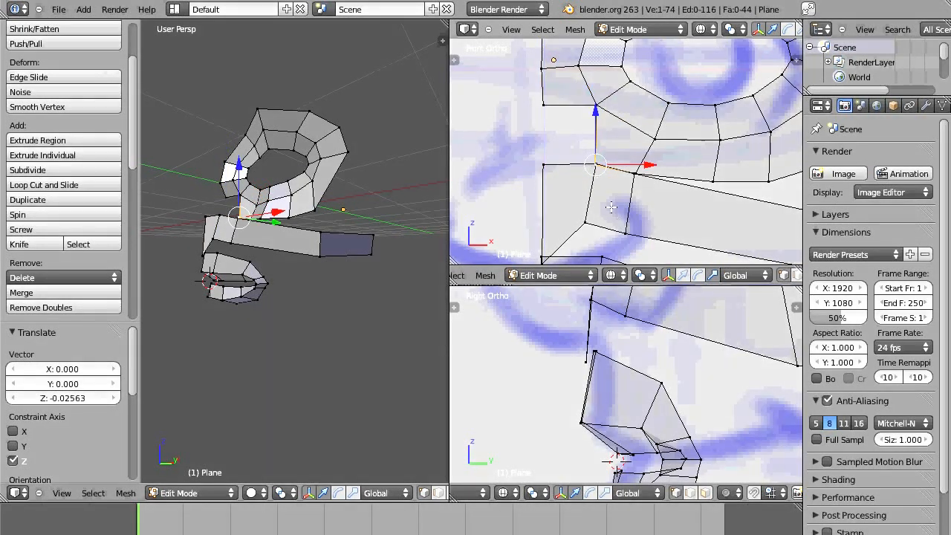
pyautogui.scroll(6, 611, 207)
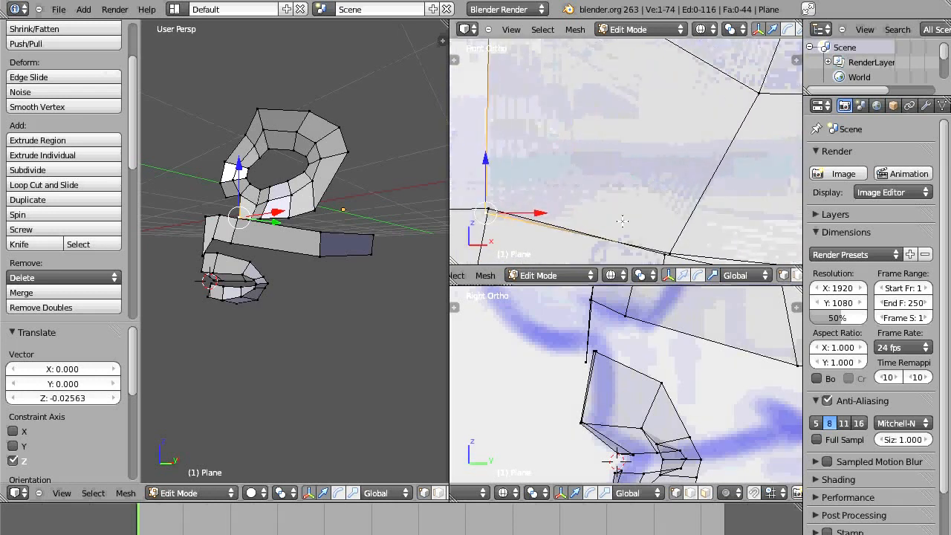
pyautogui.keyDown('shift'); pyautogui.moveTo(605, 219); pyautogui.dragTo(762, 166, button='middle'); pyautogui.keyUp('shift')
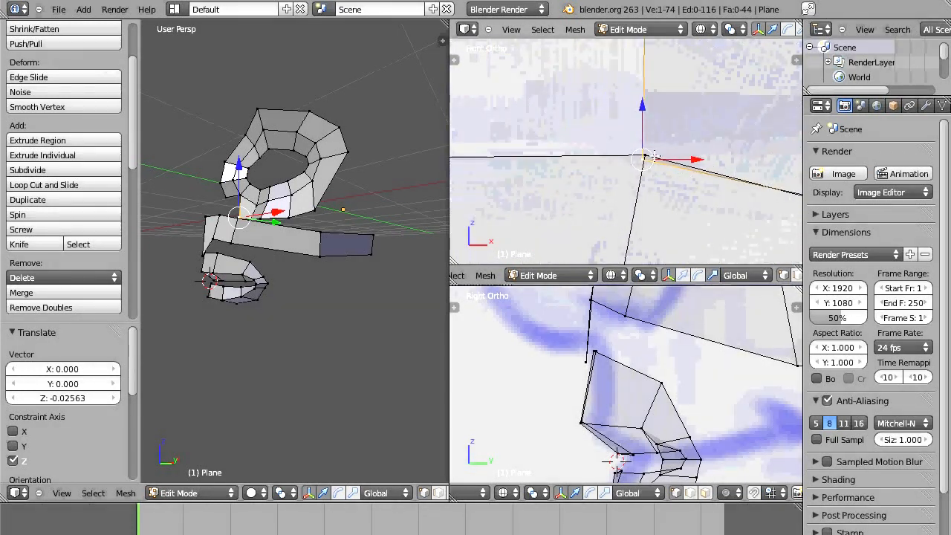
pyautogui.press('g')
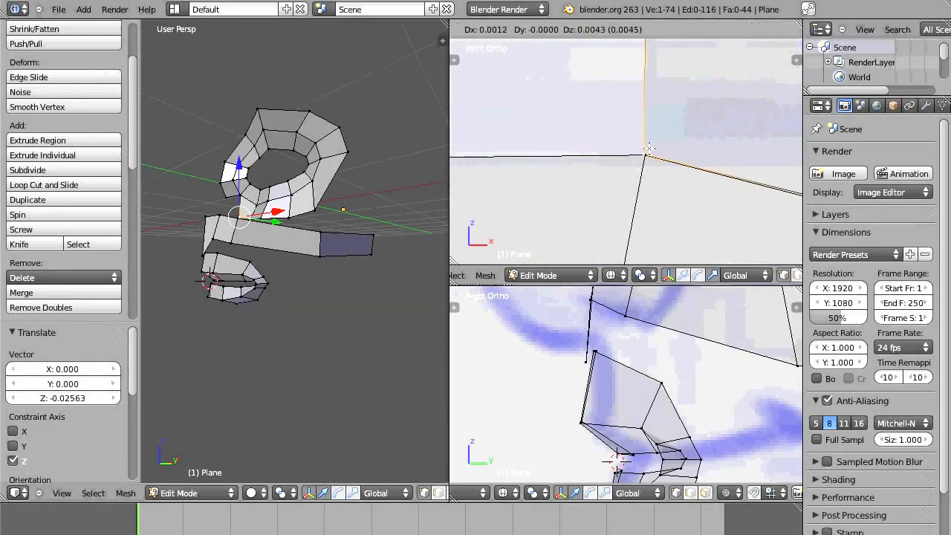
pyautogui.click(648, 152)
# Enable snapping and raise the knife-cut eye loop vertex 0.020 along Z
pyautogui.scroll(-4, 611, 277)
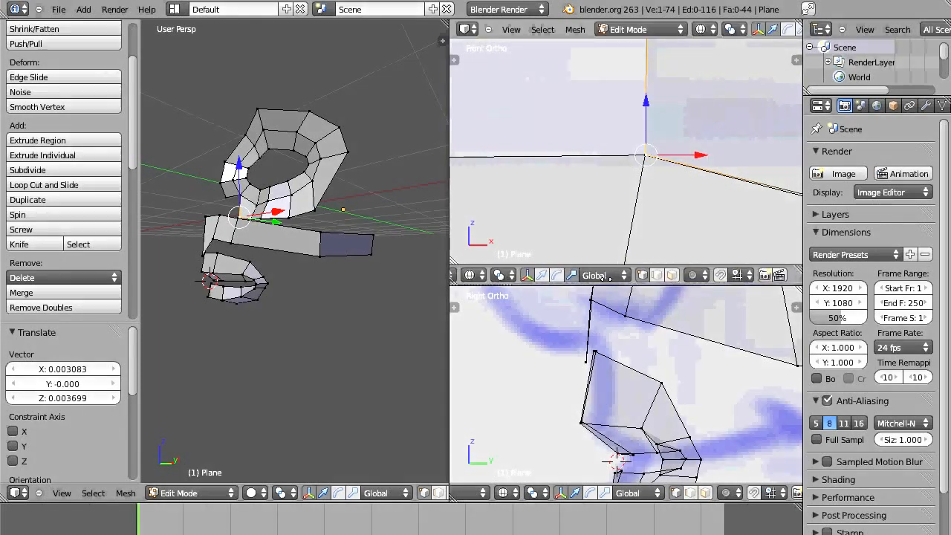
pyautogui.moveTo(606, 278); pyautogui.dragTo(533, 298, button='middle')
pyautogui.click(661, 275)
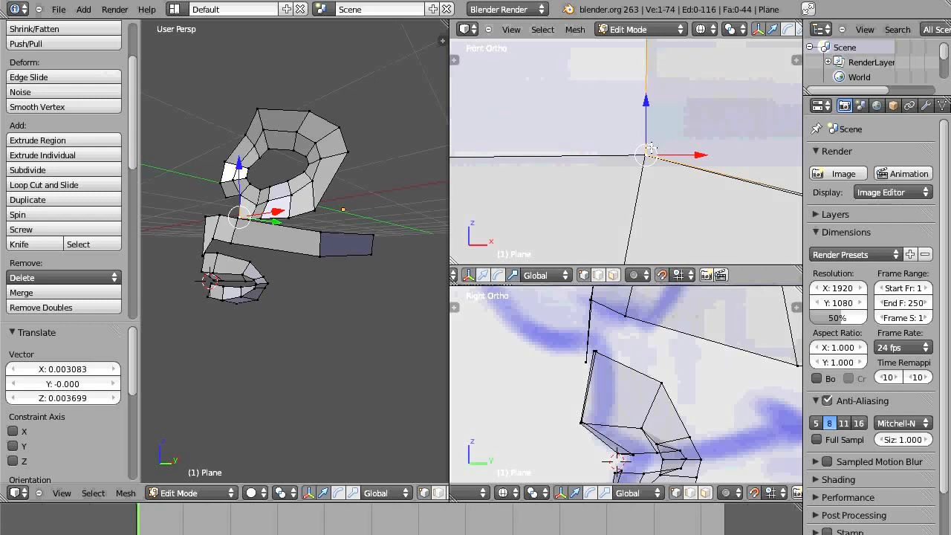
pyautogui.moveTo(649, 148); pyautogui.dragTo(648, 123)
# Set the snap element to Vertex and move the eye loop vertex about 0.010 along X and 0.006 along Z
pyautogui.click(680, 276)
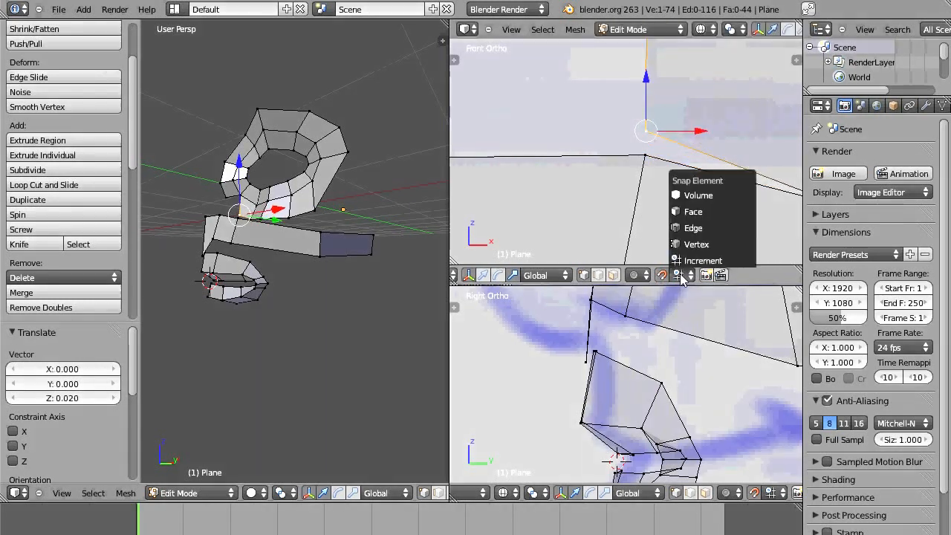
pyautogui.click(690, 243)
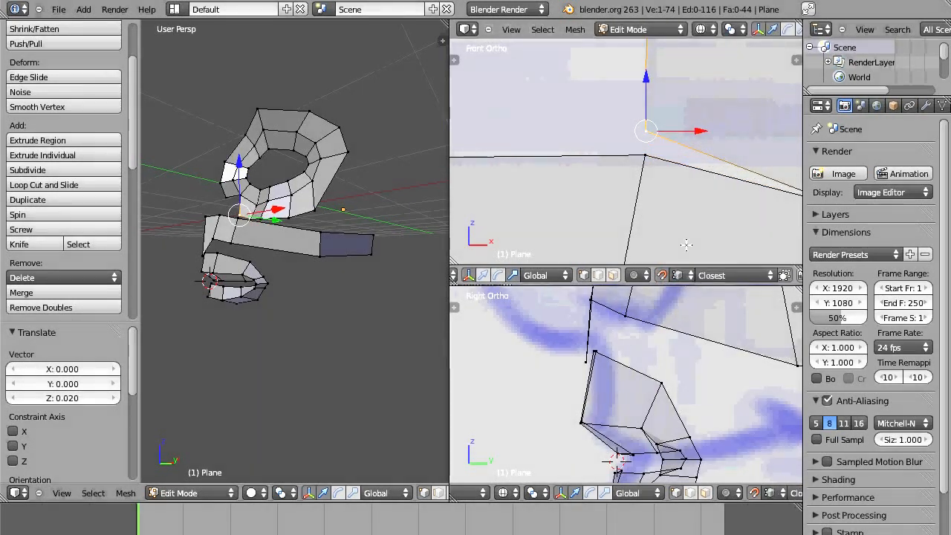
pyautogui.moveTo(647, 127)
pyautogui.mouseDown()
pyautogui.moveTo(635, 131)
pyautogui.moveTo(654, 138)
pyautogui.moveTo(636, 141)
pyautogui.moveTo(645, 143)
pyautogui.moveTo(657, 124)
pyautogui.mouseUp()
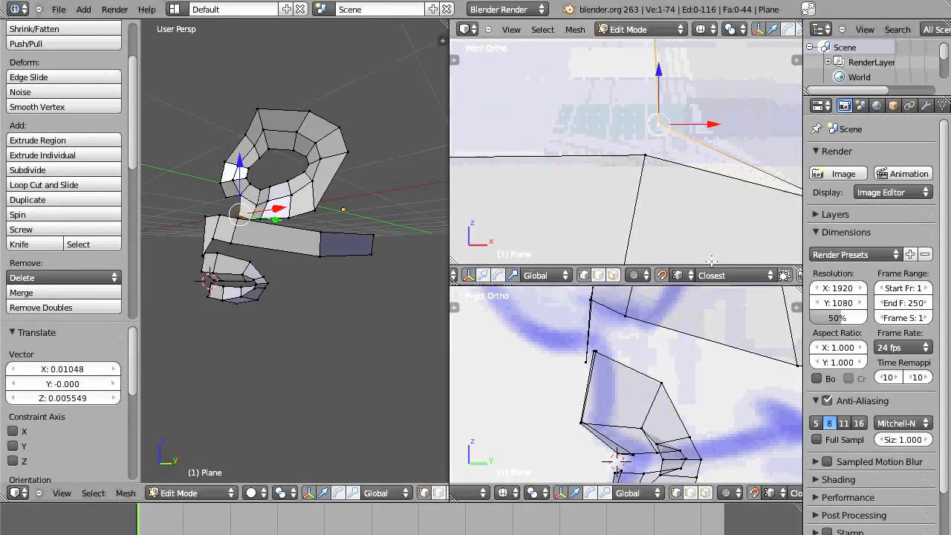
pyautogui.click(719, 276)
pyautogui.click(678, 276)
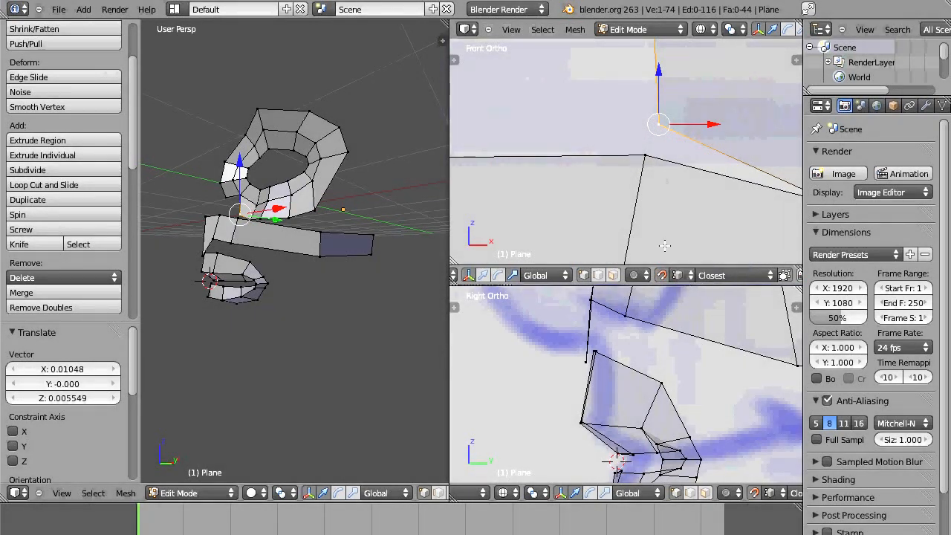
# Set the snap element to Increment and move the eye loop vertex -0.010 along Z
pyautogui.click(681, 274)
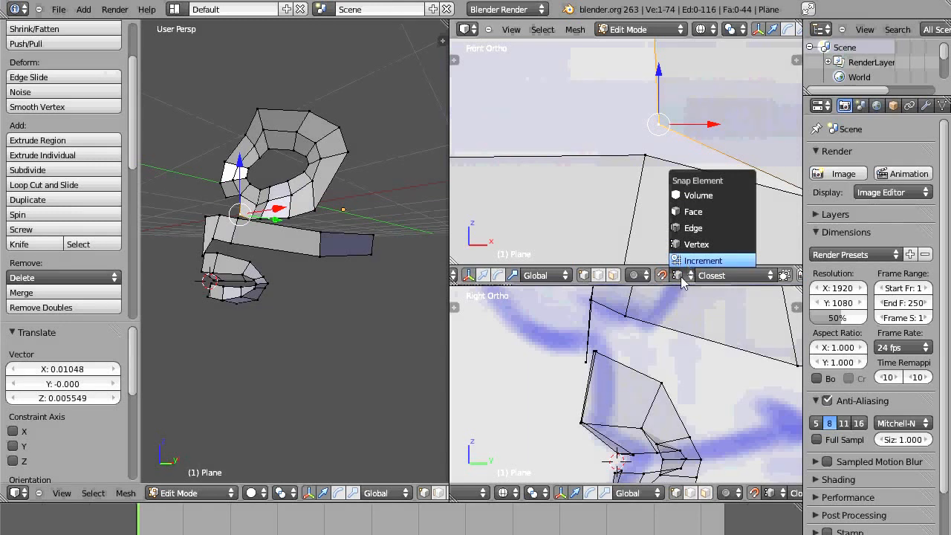
pyautogui.click(691, 260)
pyautogui.press('g')
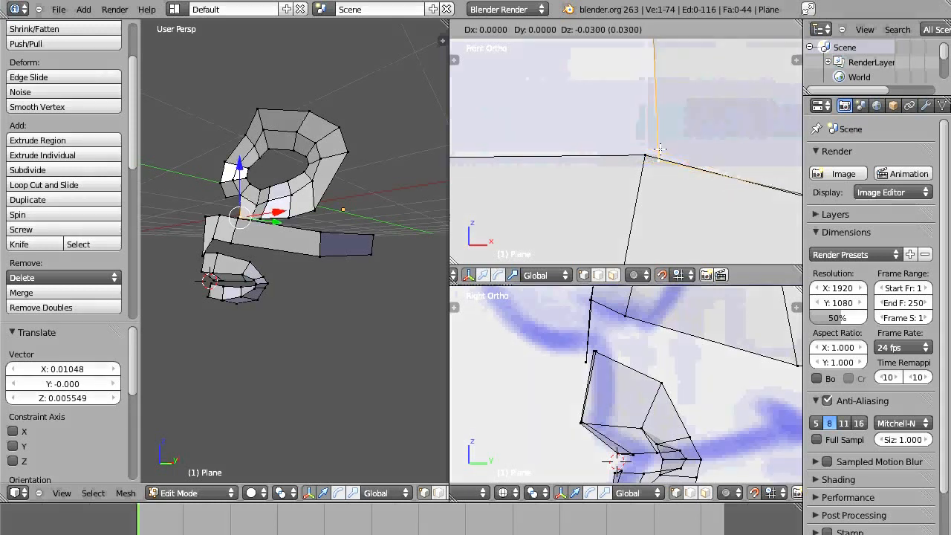
pyautogui.click(663, 134)
# Set the snap element to Vertex and snap the eye loop vertex onto the cheek strip's upper second vertex
pyautogui.click(678, 275)
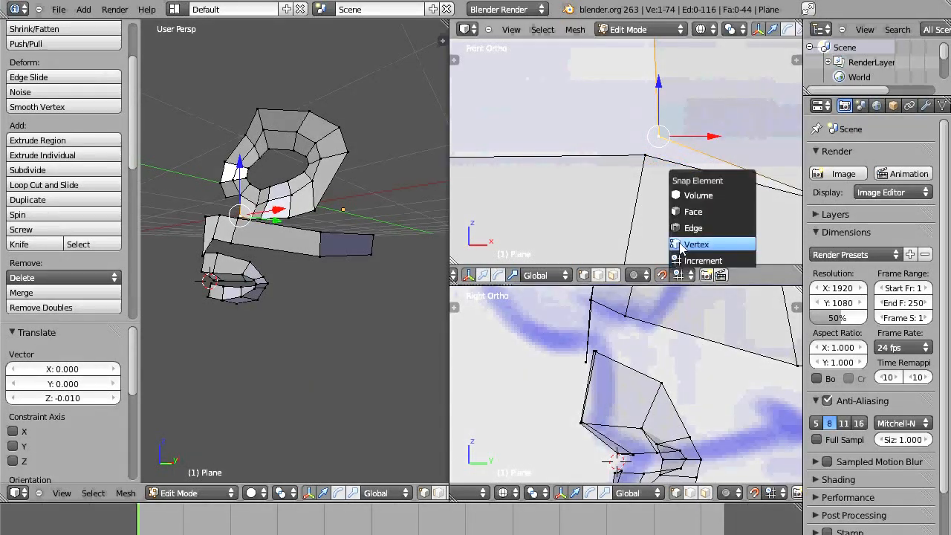
pyautogui.click(687, 245)
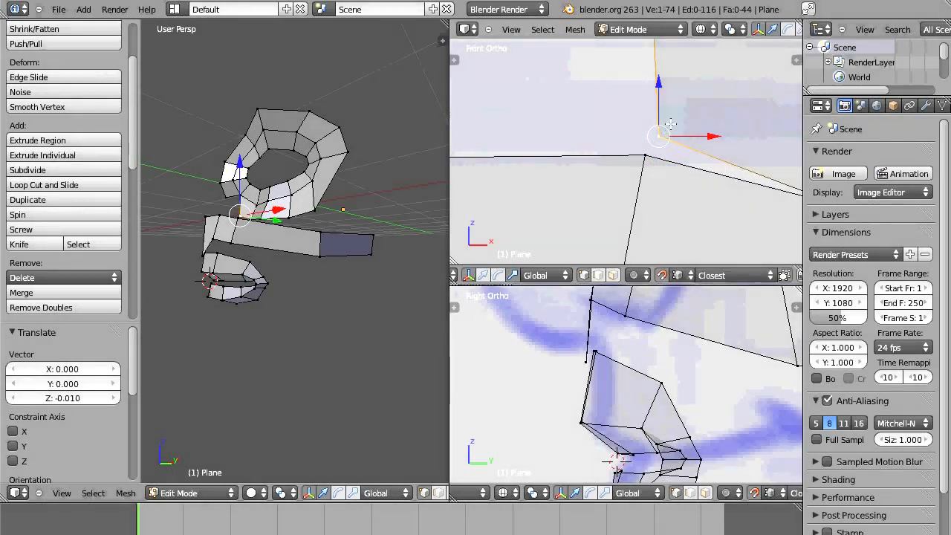
pyautogui.press('g')
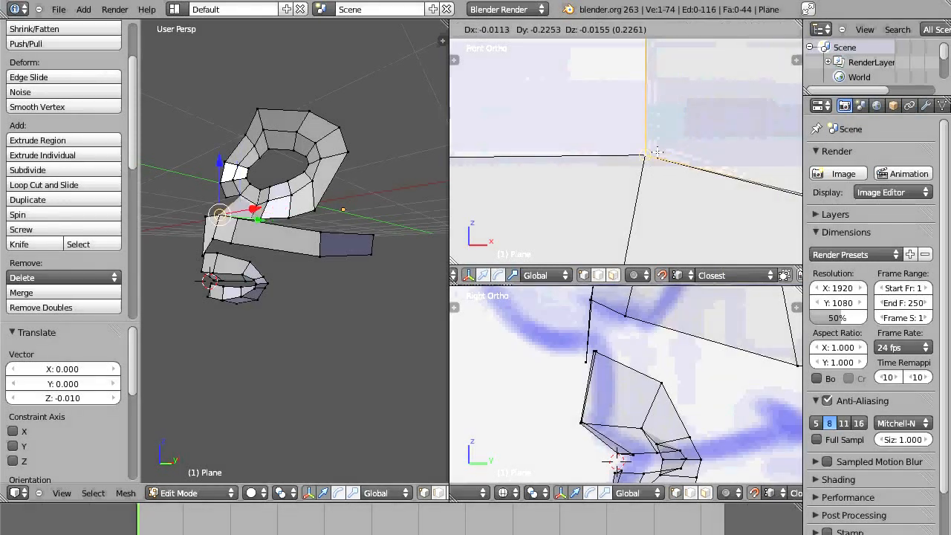
pyautogui.click(657, 152)
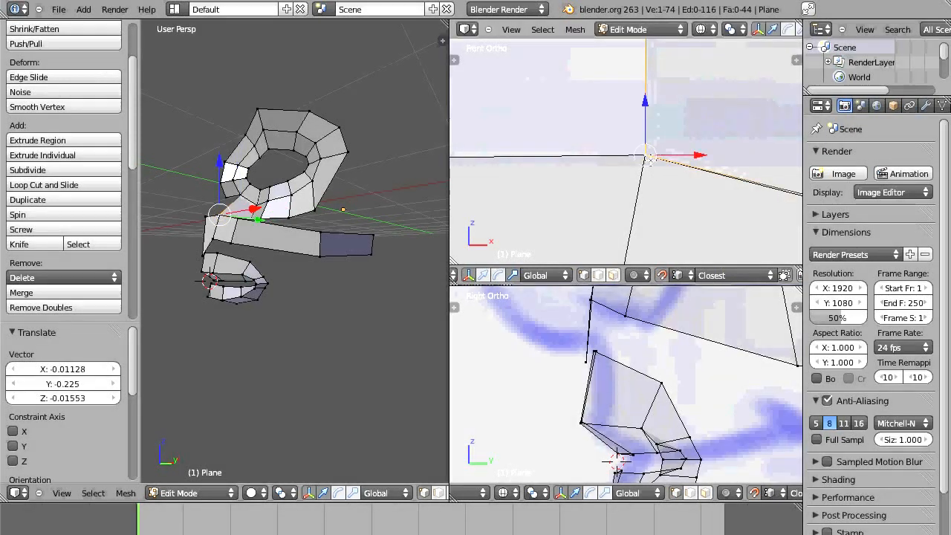
# Select the coincident cheek strip vertex together with the snapped eye loop vertex
pyautogui.keyDown('shift'); pyautogui.rightClick(623, 147); pyautogui.keyUp('shift')
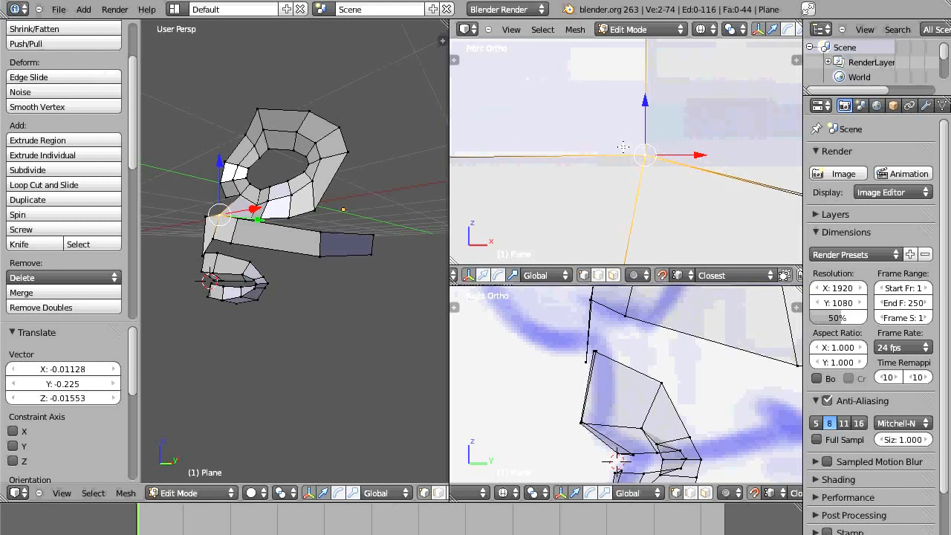
pyautogui.keyDown('shift'); pyautogui.rightClick(622, 147); pyautogui.keyUp('shift')
pyautogui.keyDown('shift'); pyautogui.rightClick(622, 147); pyautogui.keyUp('shift')
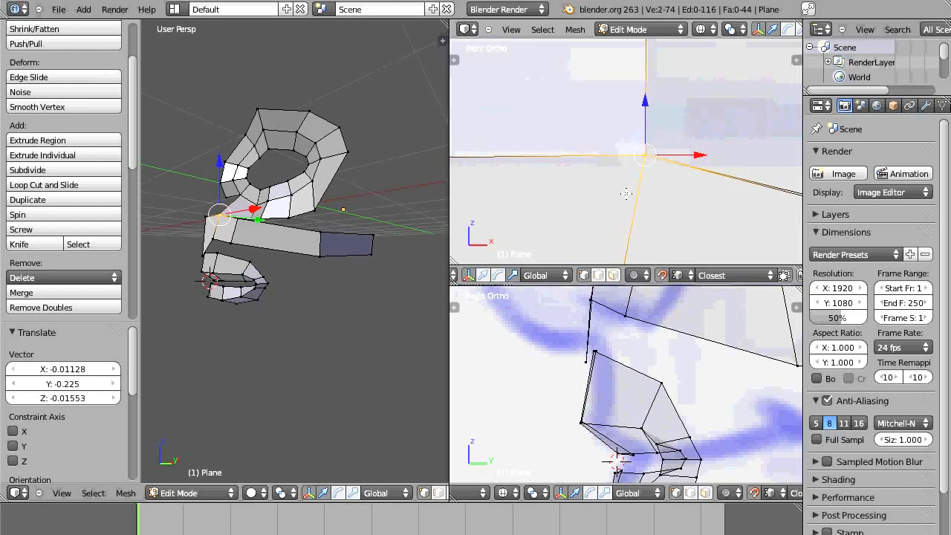